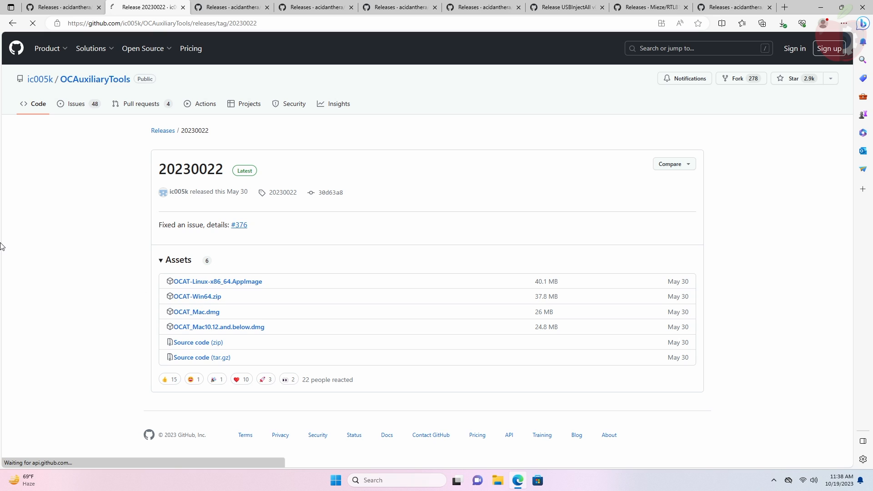
Step: Download the Lilu 1.6.7, VirtualSMC 1.3.2, WhateverGreen and AppleALC 1.8.6 release zips from GitHub
{"action": "left_click", "coordinate": [223, 6]}
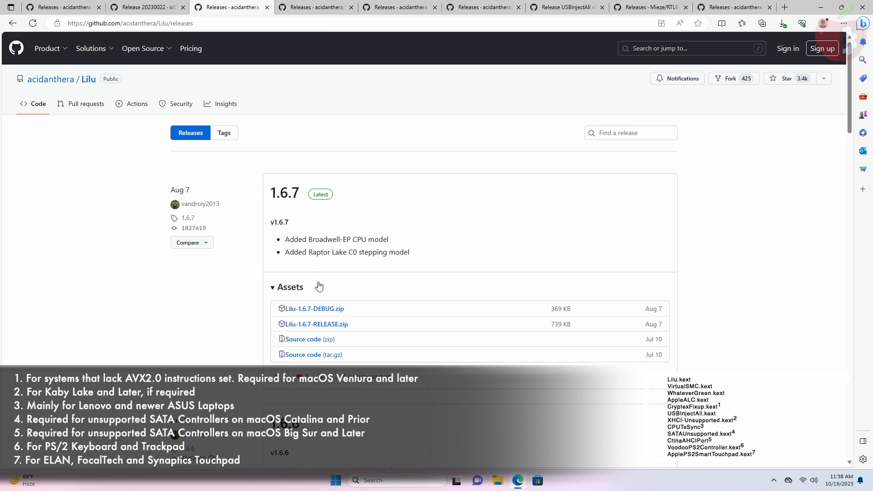
{"action": "left_click", "coordinate": [341, 324]}
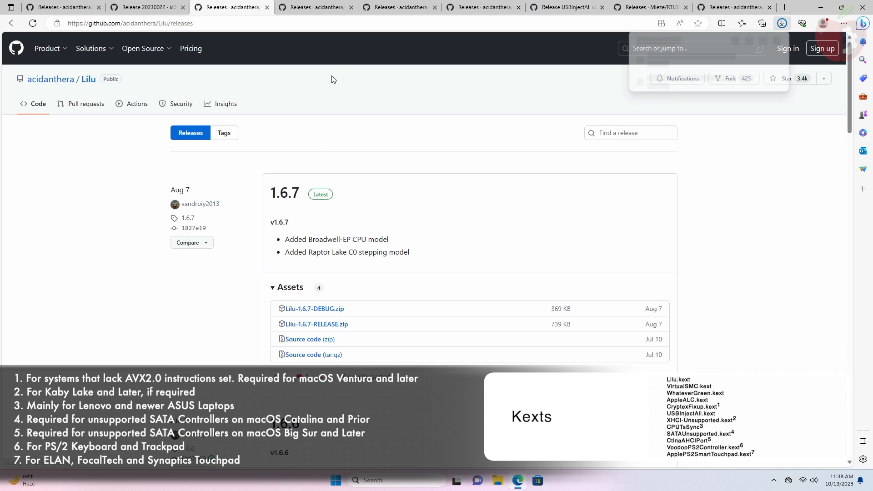
{"action": "left_click", "coordinate": [318, 5]}
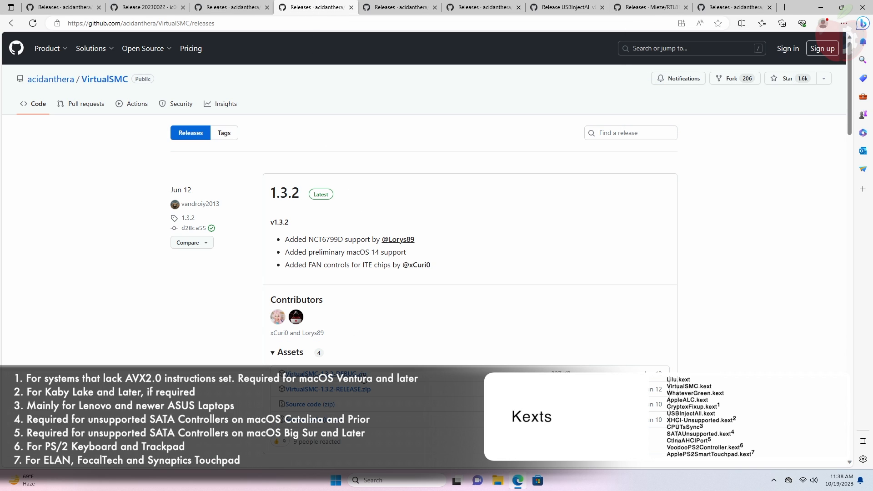
{"action": "left_click", "coordinate": [328, 390]}
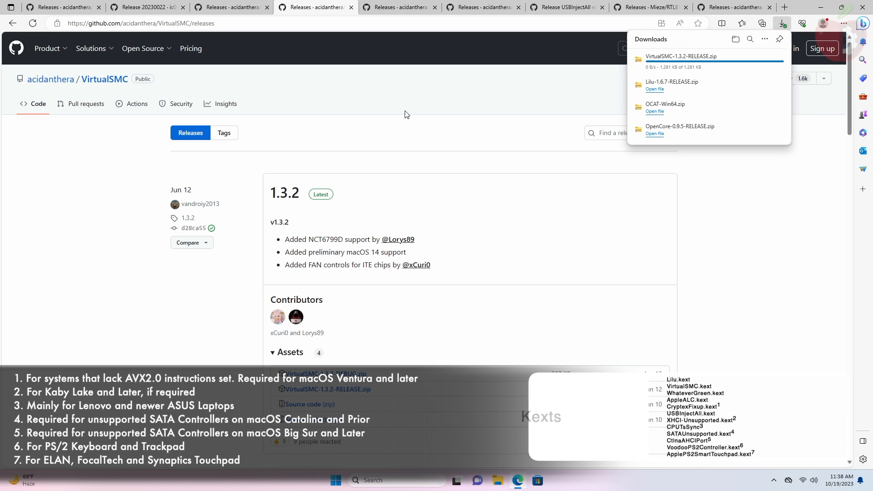
{"action": "left_click", "coordinate": [390, 4]}
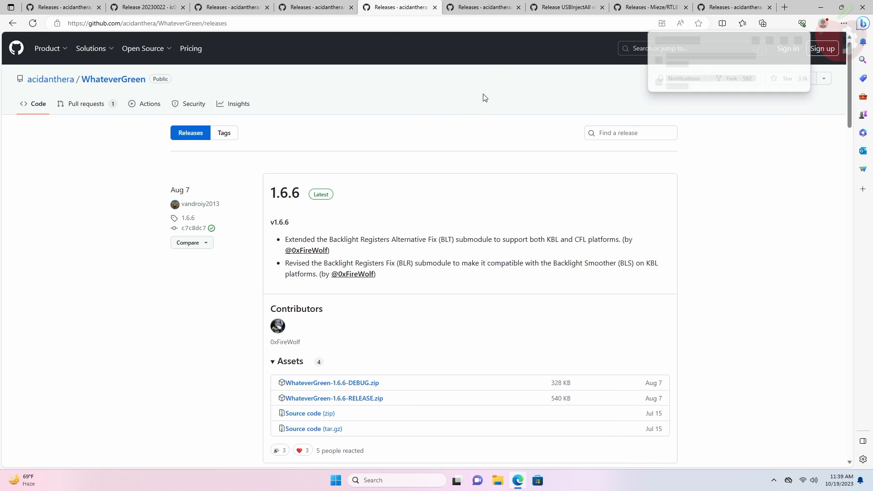
{"action": "left_click", "coordinate": [483, 5]}
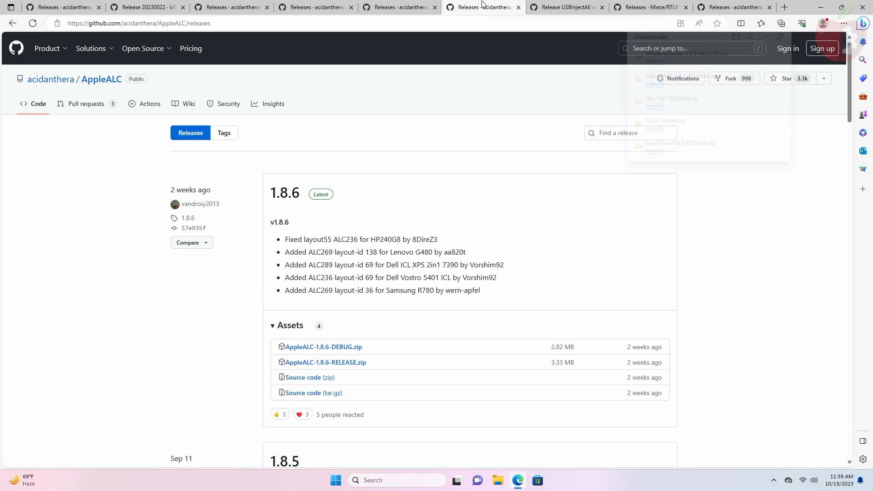
{"action": "left_click", "coordinate": [366, 363]}
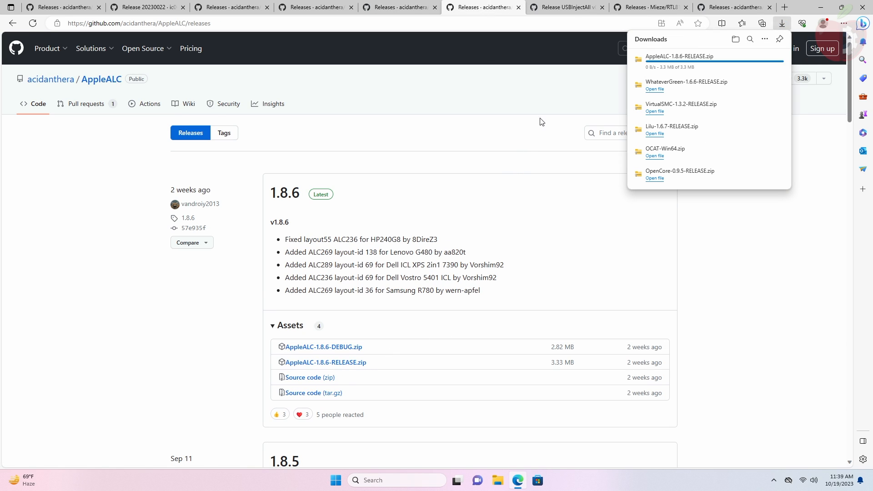
Step: Download the USBInjectAll v0.8.0, RealtekRTL8111 V2.4.2 and VoodooPS2Controller 2.3.5 release zips
{"action": "left_click", "coordinate": [568, 6]}
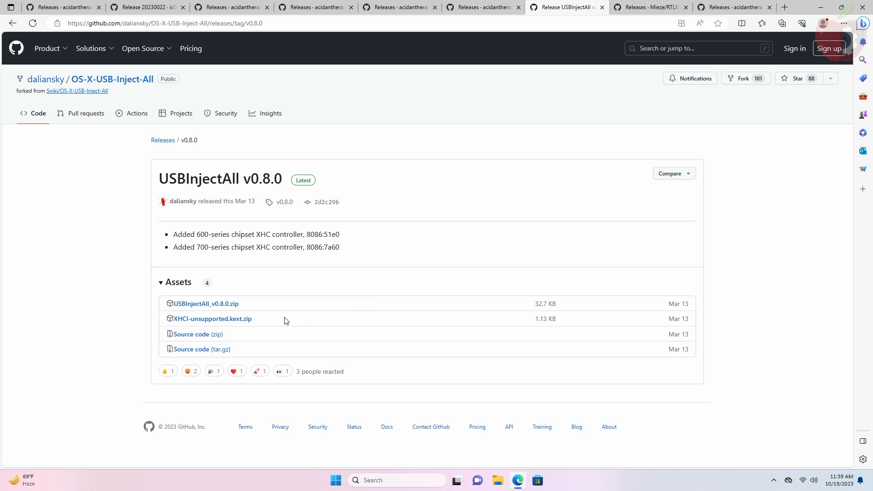
{"action": "left_click", "coordinate": [227, 305]}
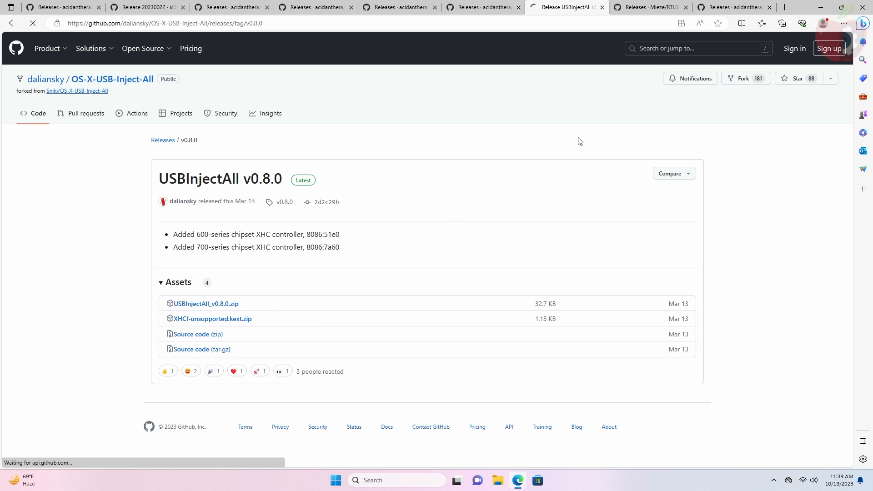
{"action": "left_click", "coordinate": [650, 6]}
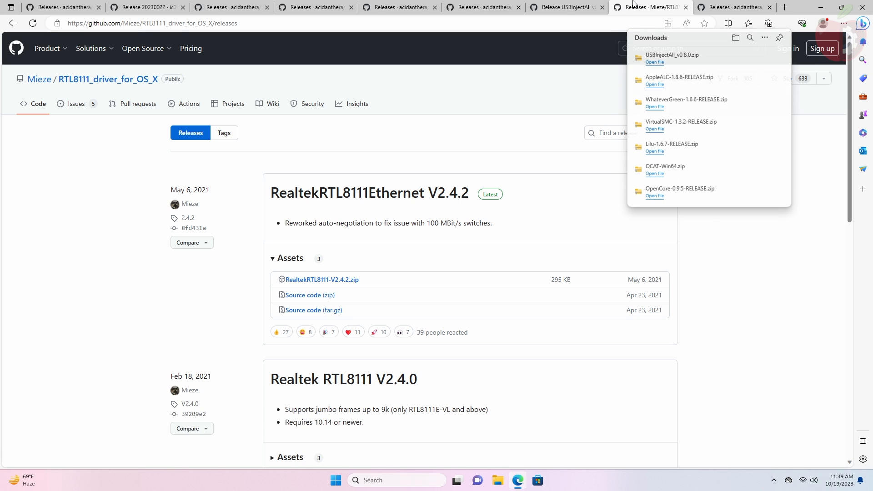
{"action": "left_click", "coordinate": [353, 280]}
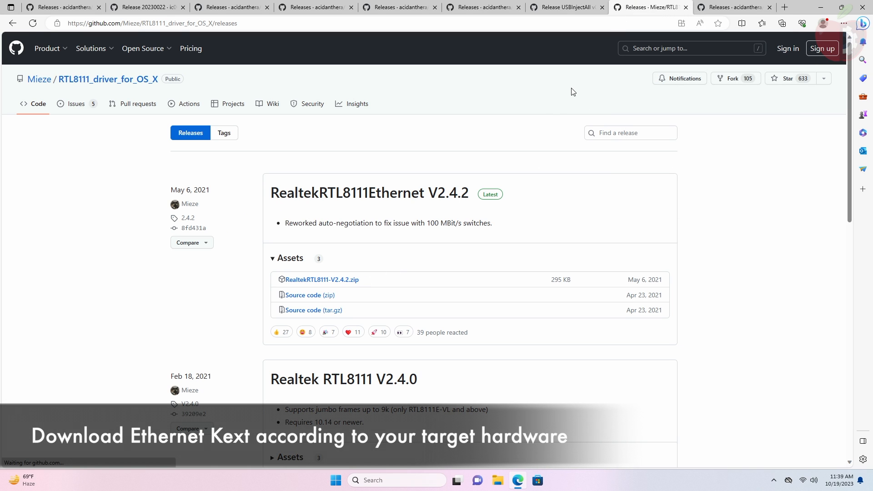
{"action": "left_click", "coordinate": [732, 7]}
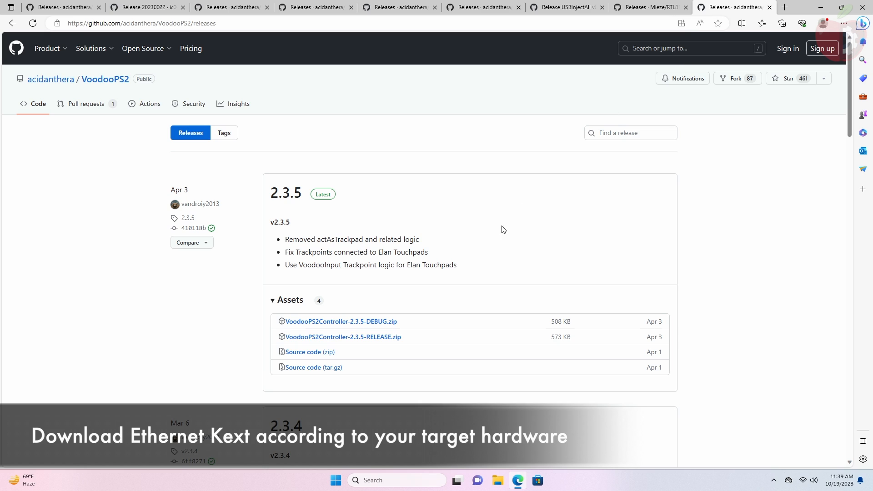
{"action": "left_click", "coordinate": [398, 337]}
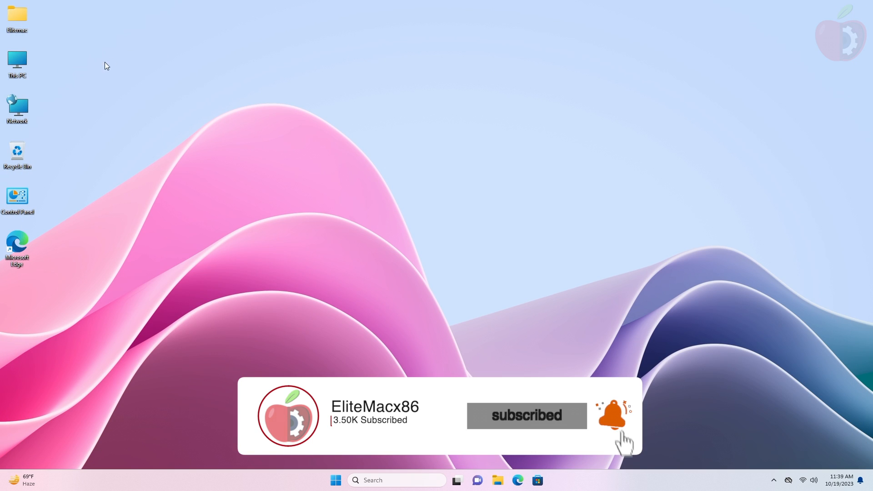
Step: Extract the OpenCore-0.9.5-RELEASE zip in Downloads into its own folder
{"action": "double_click", "coordinate": [23, 62]}
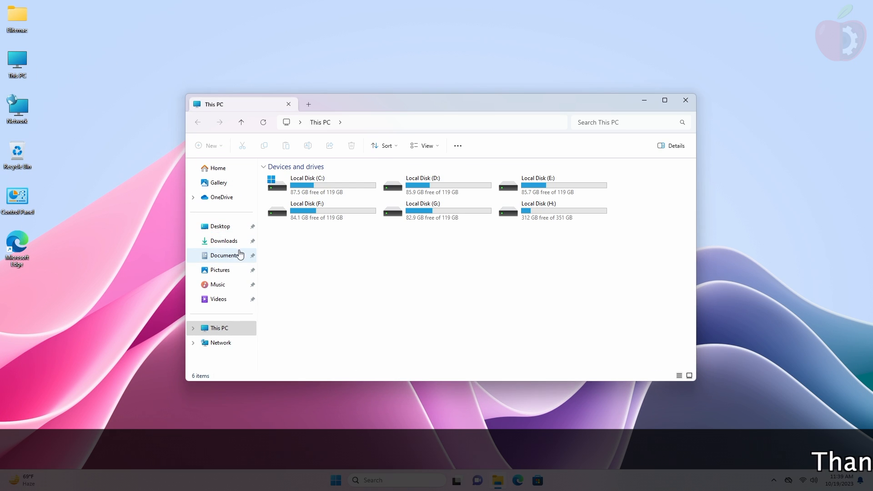
{"action": "left_click", "coordinate": [224, 241]}
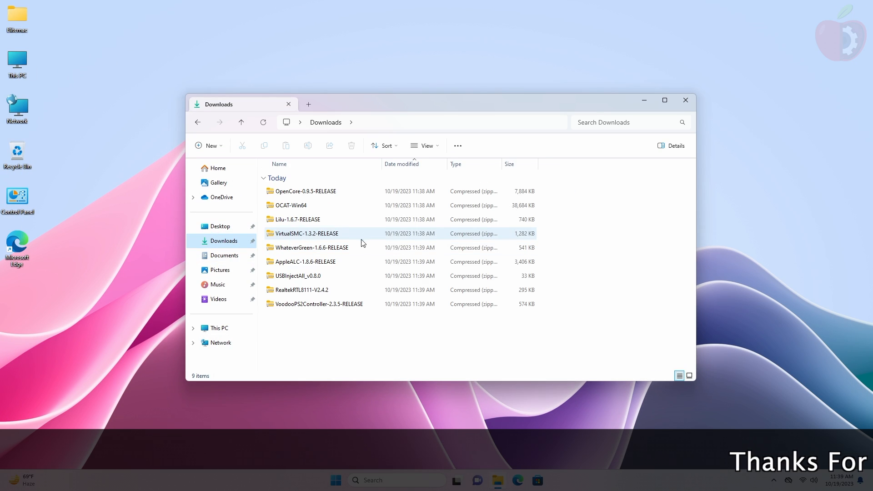
{"action": "left_click", "coordinate": [362, 192]}
{"action": "left_click", "coordinate": [468, 144]}
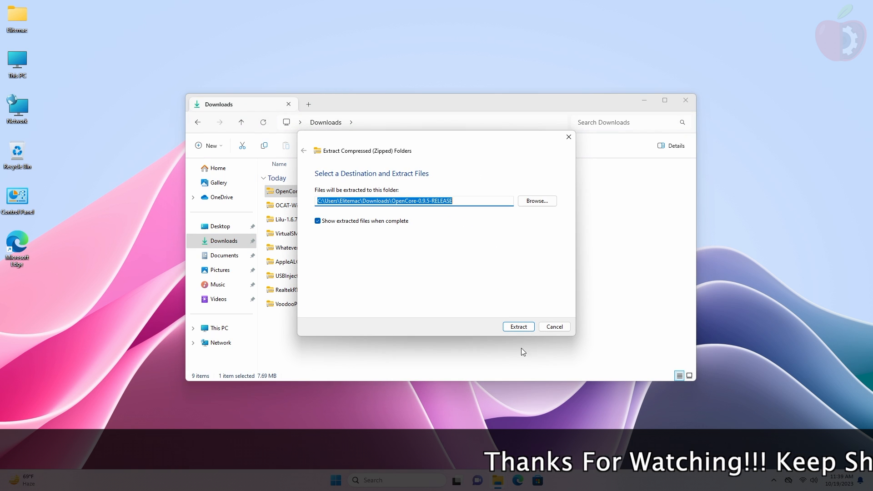
{"action": "left_click", "coordinate": [519, 327]}
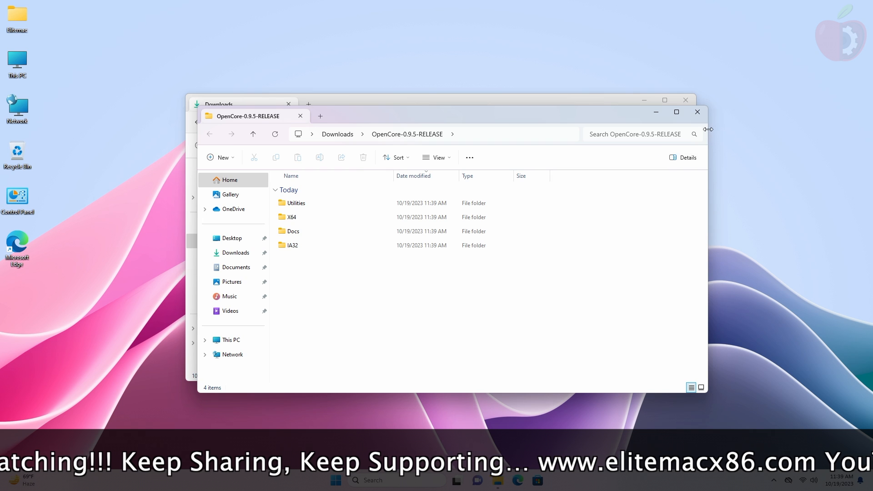
{"action": "left_click", "coordinate": [698, 112]}
Step: Extract the OCAT-Win64 zip and move both extracted folders to the desktop
{"action": "left_click", "coordinate": [299, 221]}
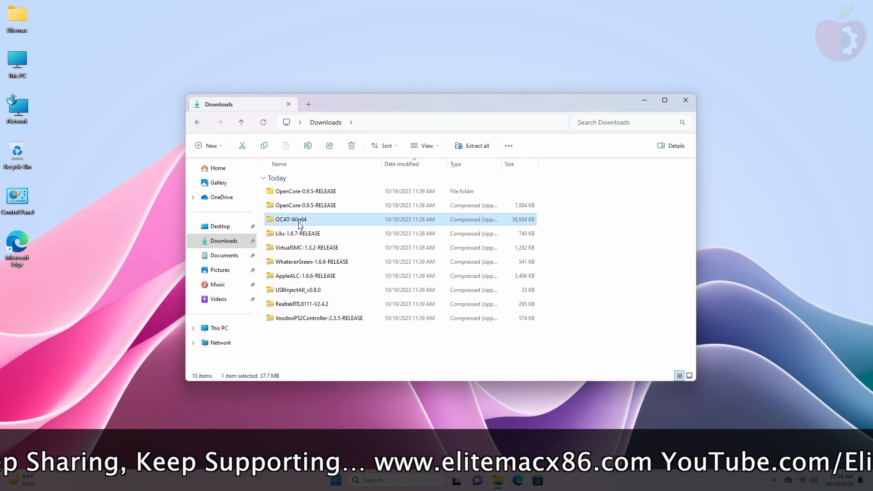
{"action": "left_click", "coordinate": [458, 146]}
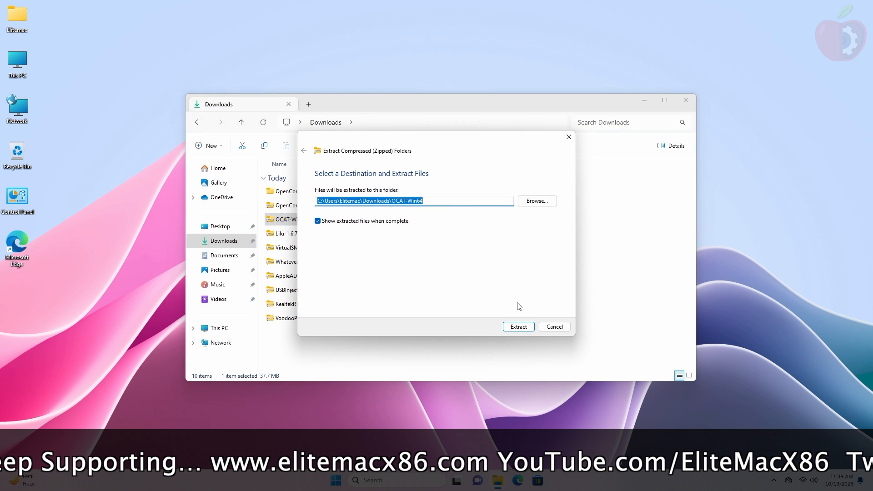
{"action": "left_click", "coordinate": [519, 327]}
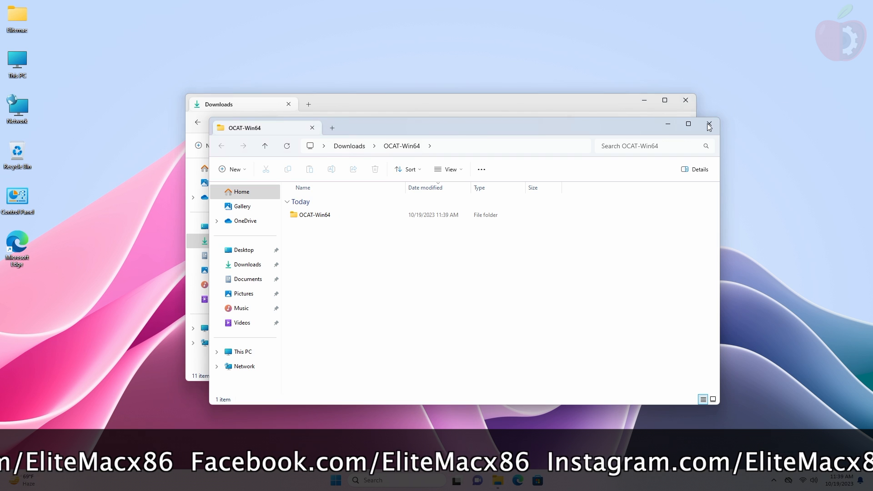
{"action": "left_click", "coordinate": [710, 123]}
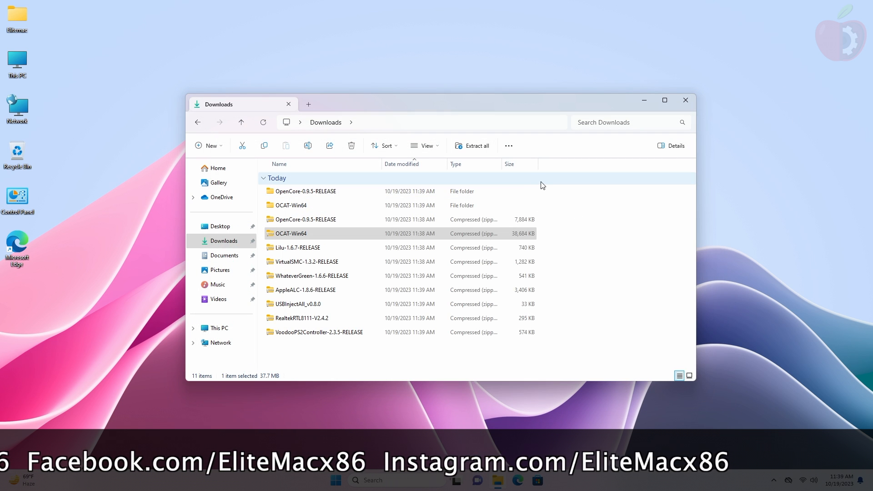
{"action": "left_click_drag", "start_coordinate": [544, 187], "coordinate": [641, 53]}
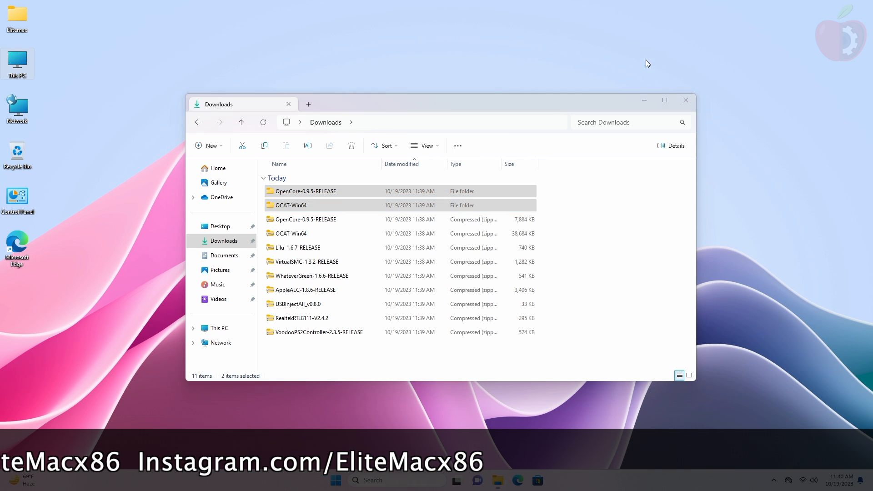
Step: Create a new desktop folder named Kexts and open it
{"action": "right_click", "coordinate": [722, 37]}
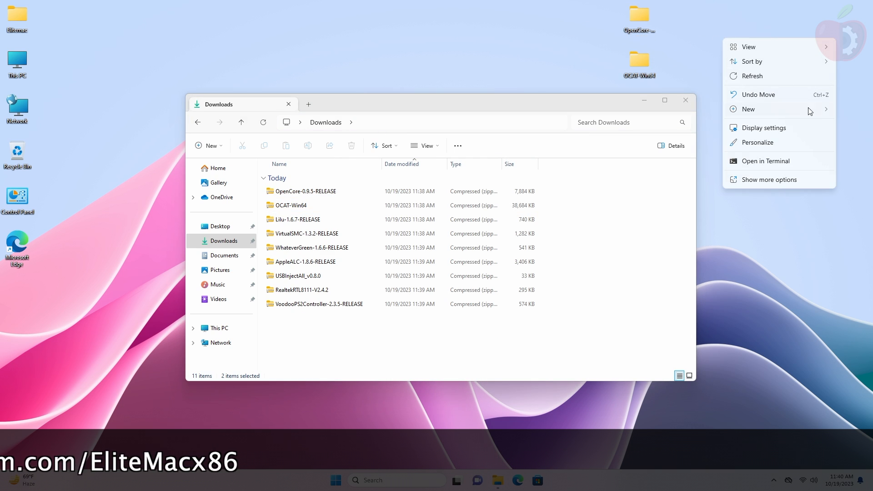
{"action": "mouse_move", "coordinate": [816, 112]}
{"action": "left_click", "coordinate": [719, 110]}
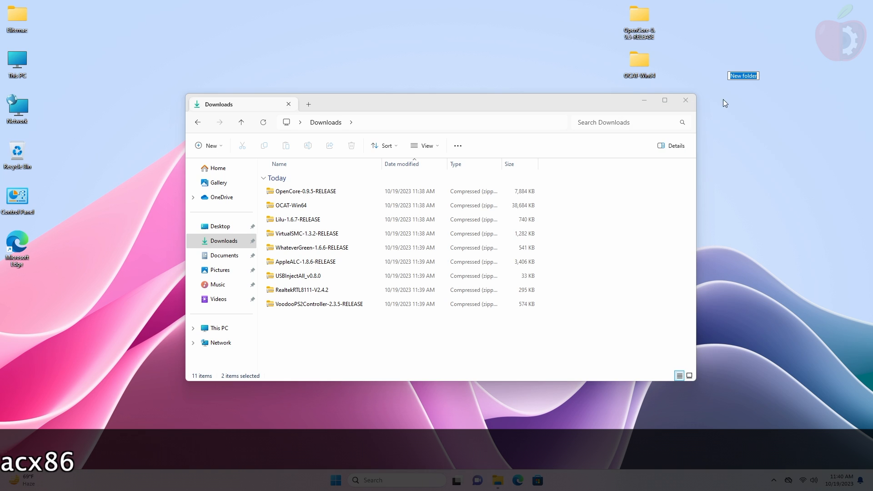
{"action": "type", "text": "Kexts"}
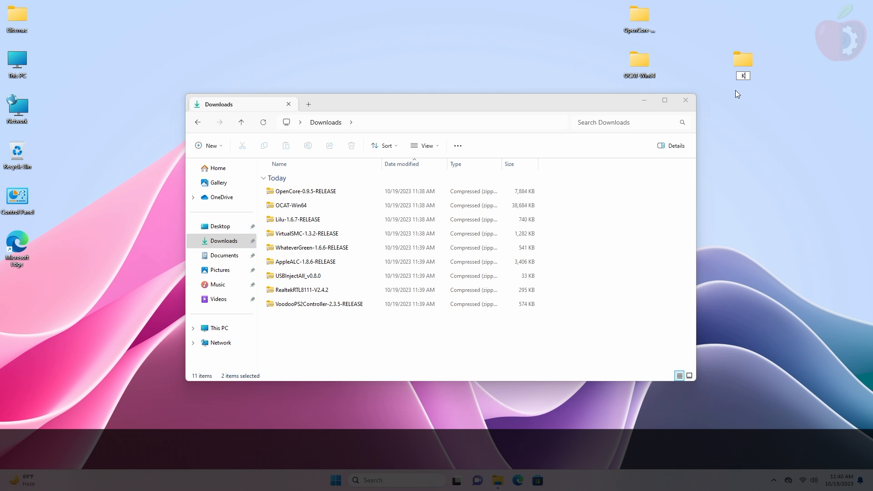
{"action": "double_click", "coordinate": [744, 65]}
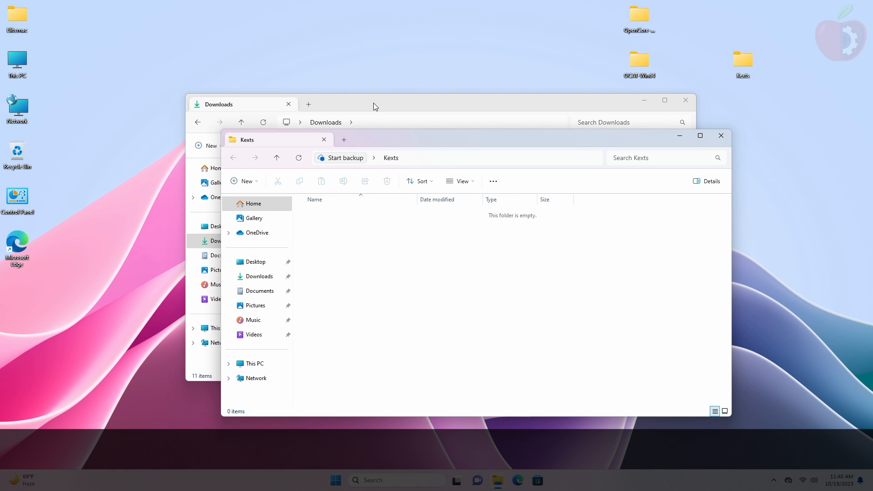
Step: Copy Lilu.kext and VirtualSMC.kext from their release archives into the Kexts folder
{"action": "left_click", "coordinate": [372, 103]}
{"action": "double_click", "coordinate": [326, 220]}
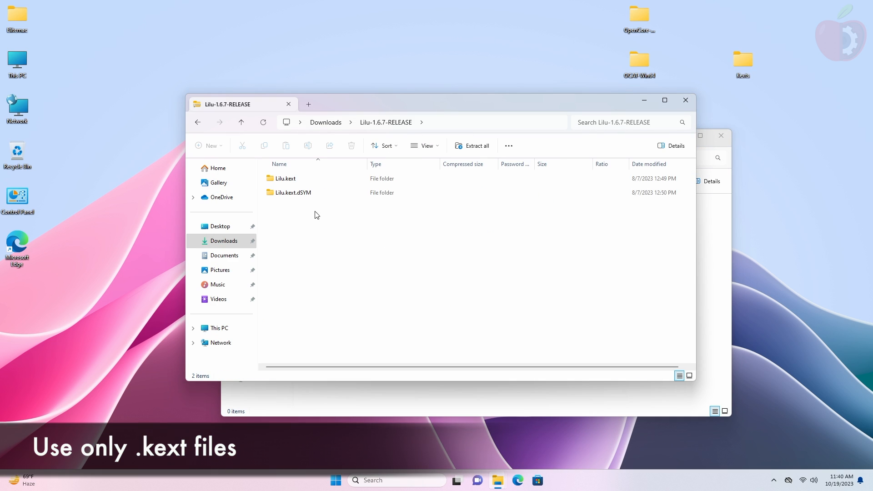
{"action": "left_click_drag", "start_coordinate": [300, 179], "coordinate": [432, 400]}
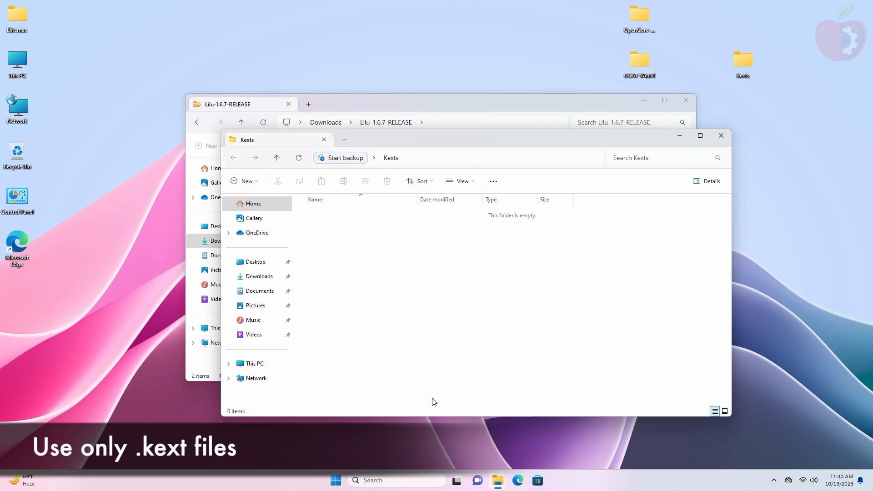
{"action": "left_click", "coordinate": [197, 126]}
{"action": "double_click", "coordinate": [309, 232]}
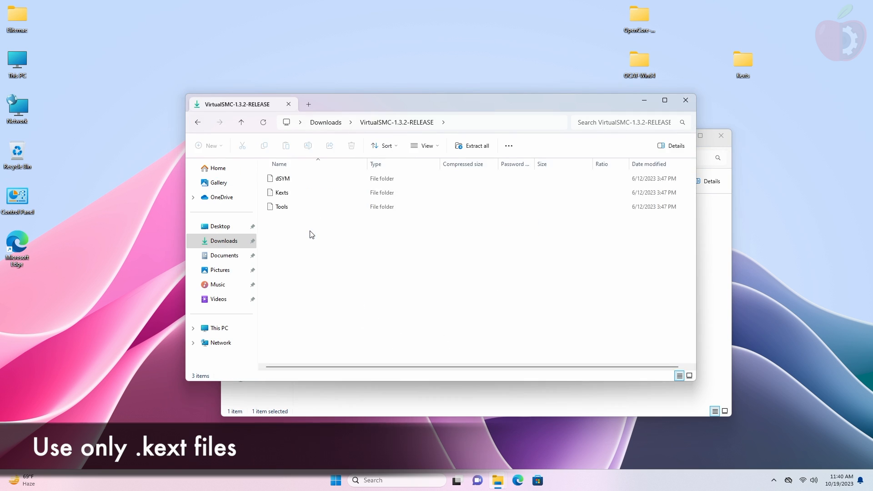
{"action": "double_click", "coordinate": [309, 195]}
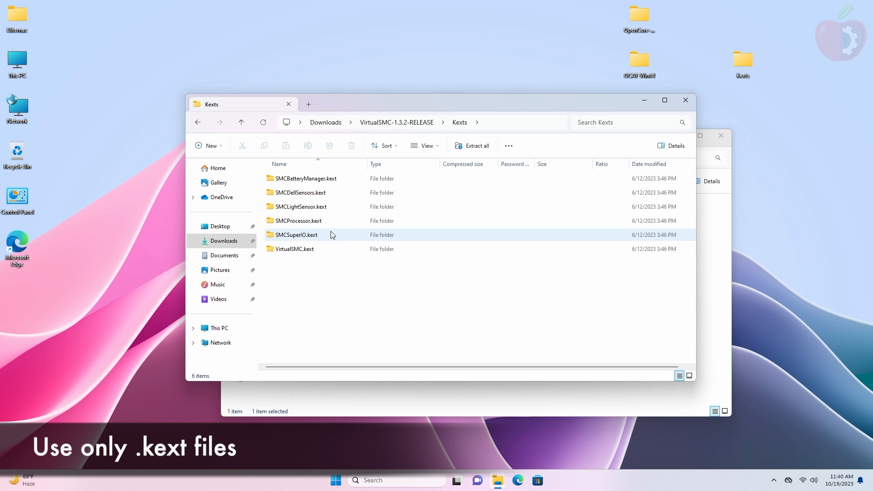
{"action": "left_click_drag", "start_coordinate": [325, 248], "coordinate": [412, 392]}
{"action": "left_click", "coordinate": [197, 122]}
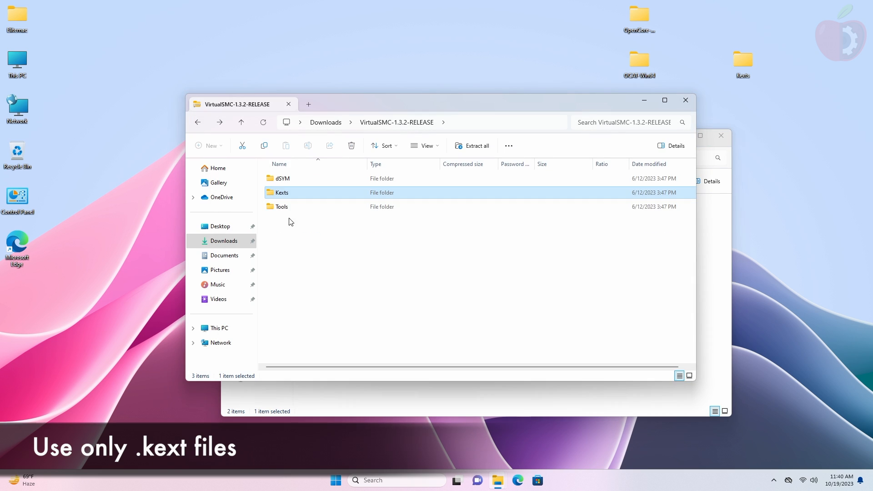
{"action": "left_click", "coordinate": [198, 123]}
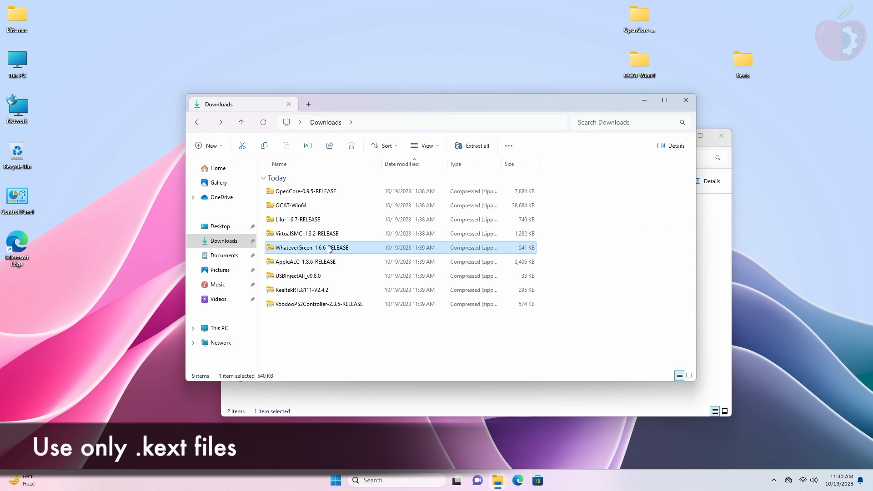
Step: Copy WhateverGreen.kext, AppleALC.kext and USBInjectAll.kext into the Kexts folder
{"action": "double_click", "coordinate": [330, 248]}
{"action": "left_click", "coordinate": [301, 180]}
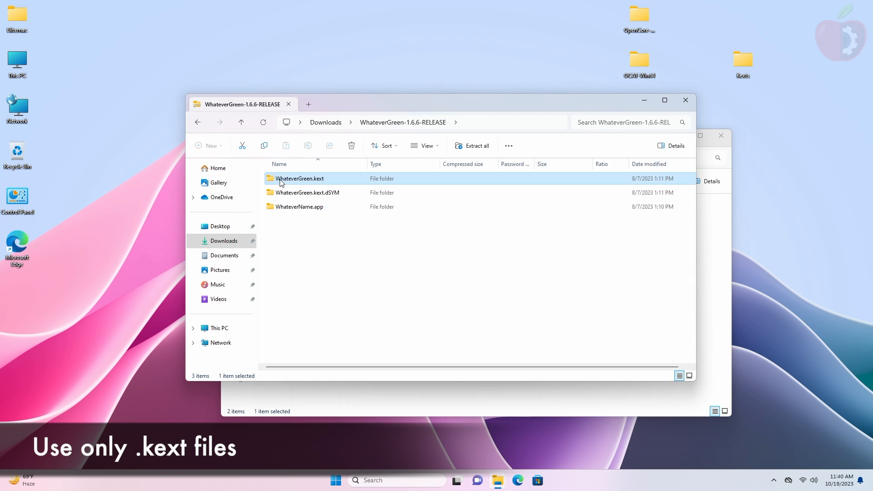
{"action": "left_click_drag", "start_coordinate": [279, 178], "coordinate": [415, 390]}
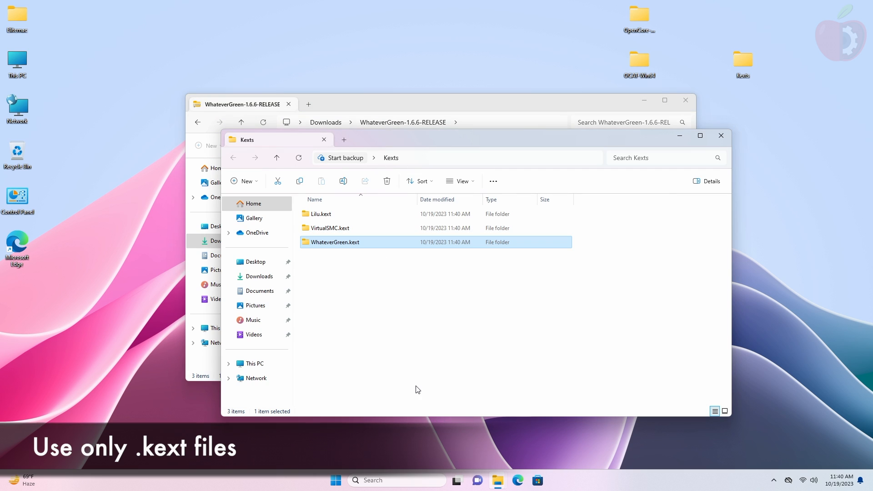
{"action": "left_click", "coordinate": [197, 123]}
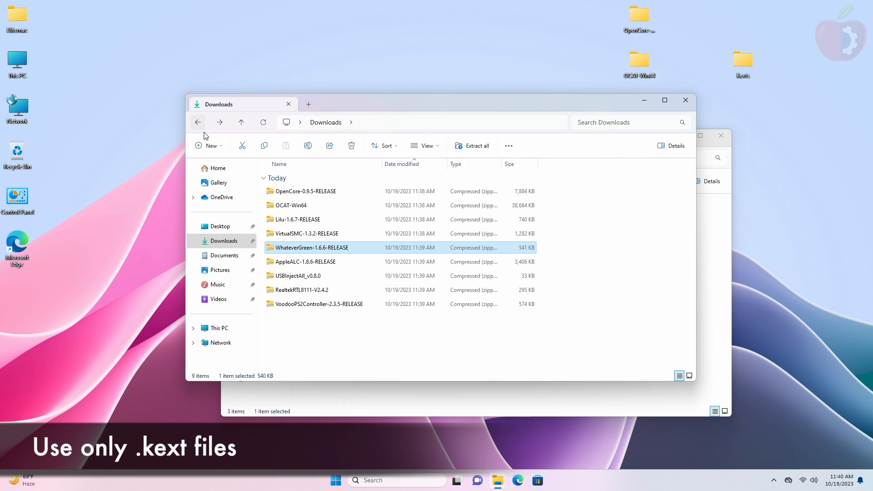
{"action": "double_click", "coordinate": [325, 267]}
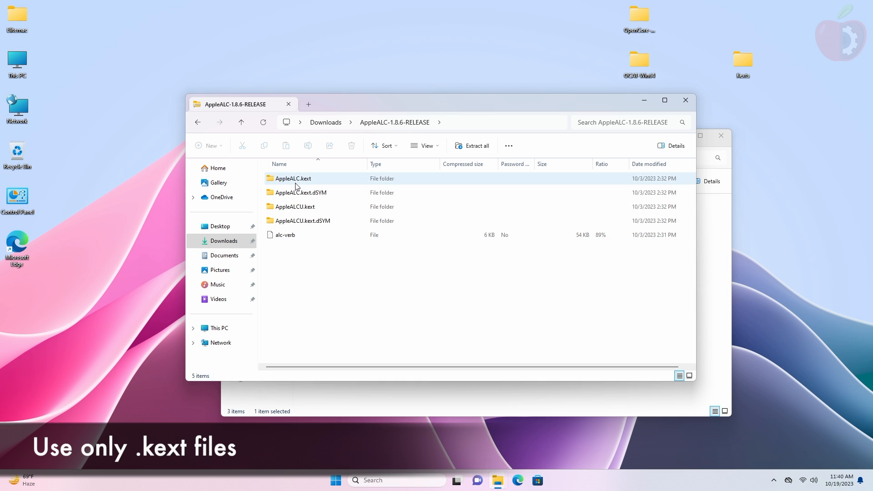
{"action": "left_click", "coordinate": [294, 182]}
{"action": "left_click_drag", "start_coordinate": [280, 181], "coordinate": [392, 386]}
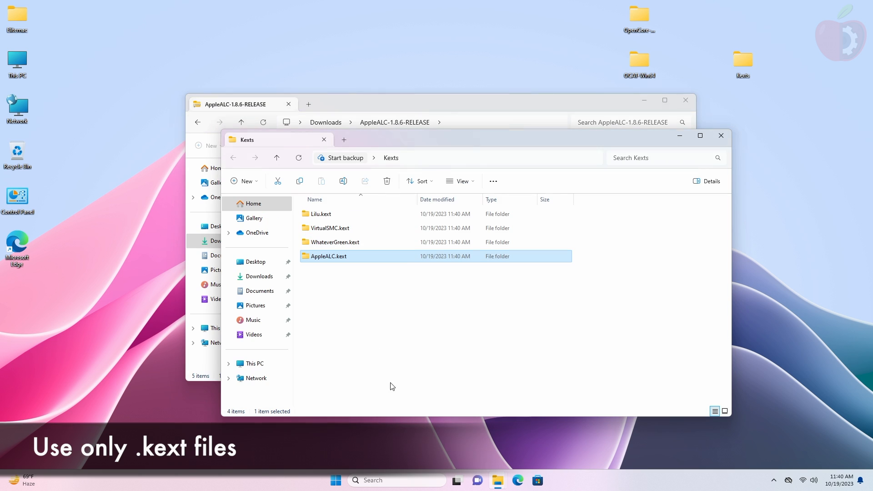
{"action": "left_click", "coordinate": [198, 121]}
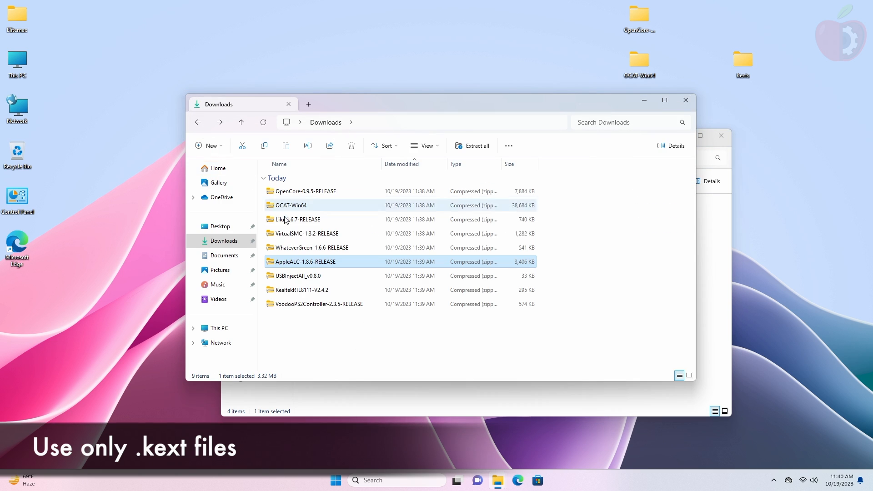
{"action": "double_click", "coordinate": [323, 275]}
{"action": "left_click", "coordinate": [280, 197]}
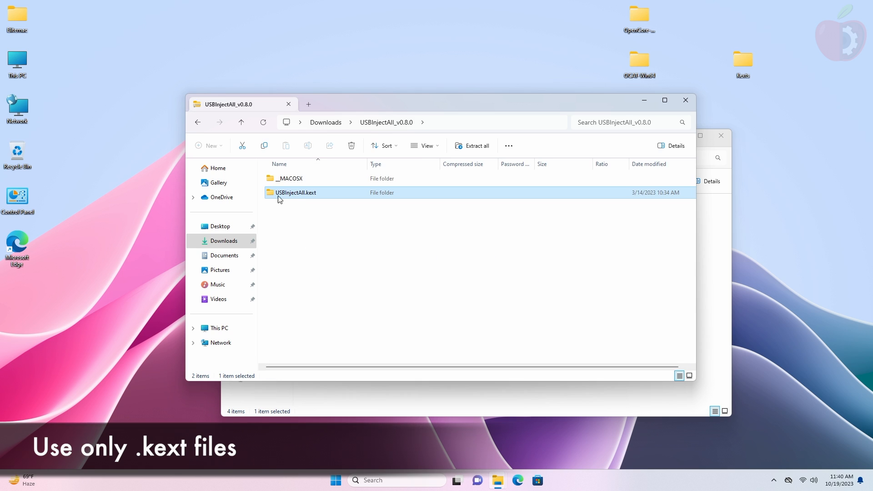
{"action": "left_click_drag", "start_coordinate": [270, 193], "coordinate": [400, 389]}
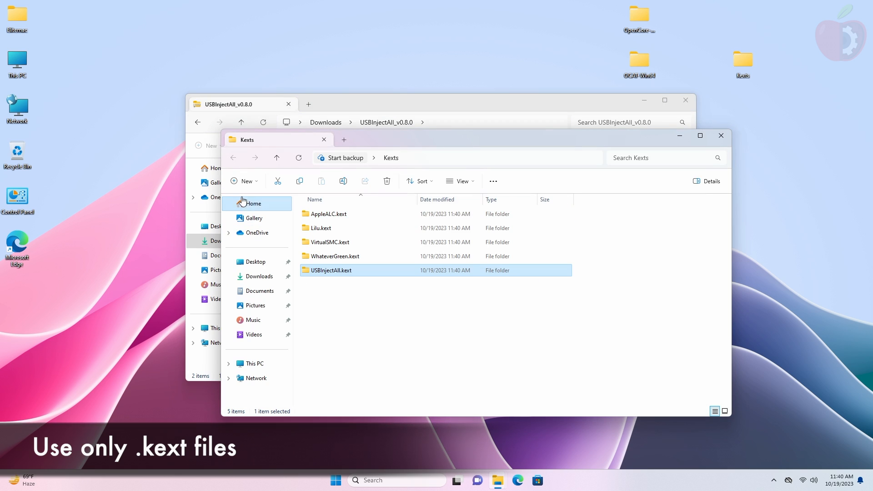
{"action": "left_click", "coordinate": [192, 138]}
{"action": "left_click", "coordinate": [198, 121]}
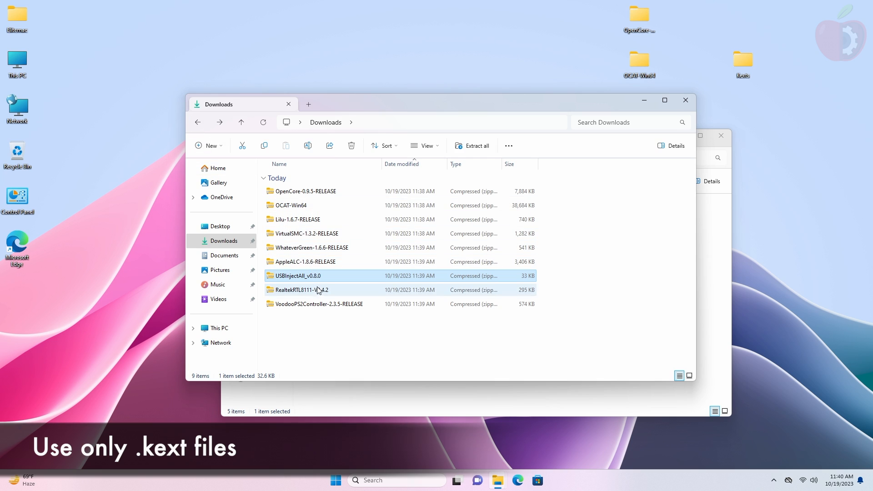
Step: Copy RealtekRTL8111.kext from its Release folder and VoodooPS2Controller.kext into the Kexts folder
{"action": "double_click", "coordinate": [283, 197]}
{"action": "double_click", "coordinate": [282, 196]}
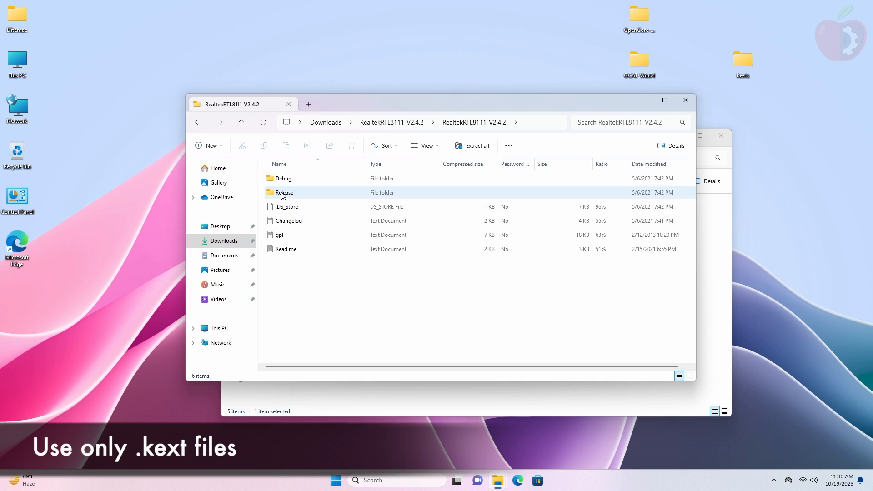
{"action": "double_click", "coordinate": [300, 193]}
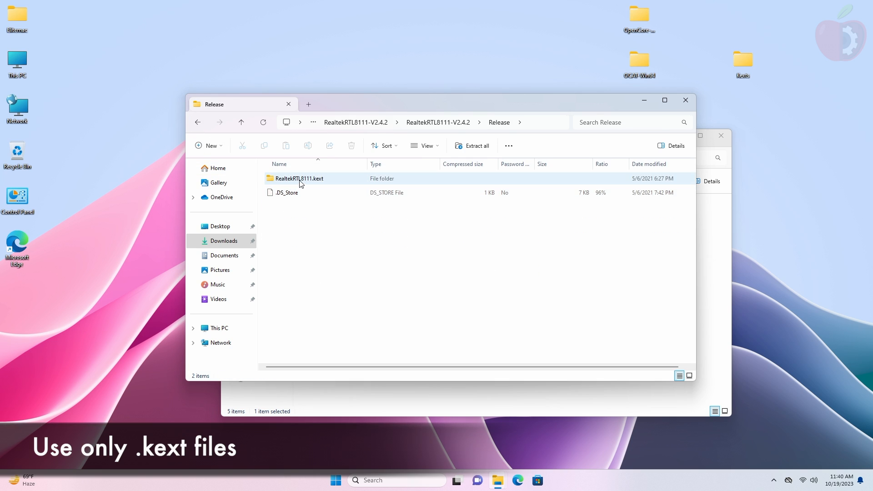
{"action": "left_click", "coordinate": [301, 180]}
{"action": "left_click_drag", "start_coordinate": [279, 180], "coordinate": [411, 409]}
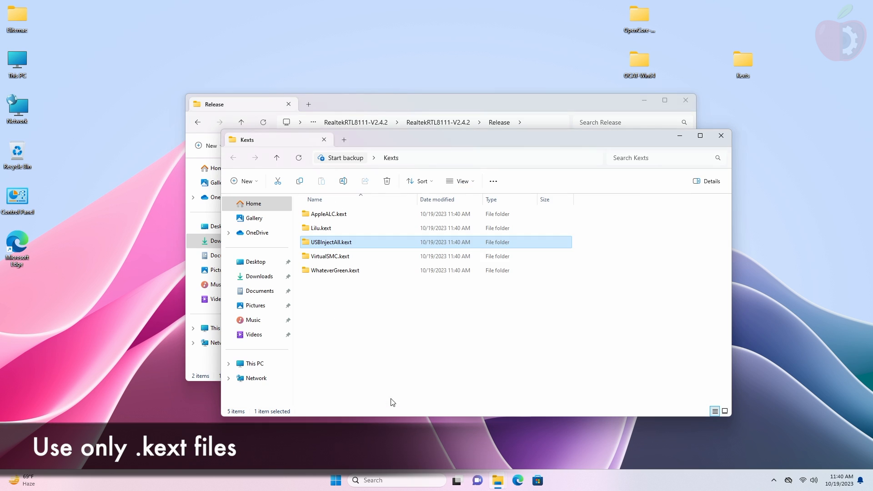
{"action": "left_click", "coordinate": [197, 122]}
{"action": "left_click", "coordinate": [197, 123]}
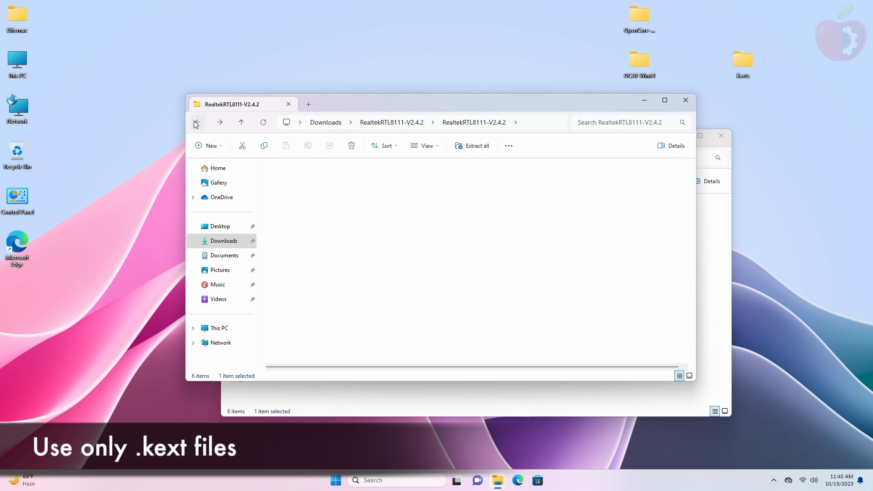
{"action": "left_click", "coordinate": [192, 127]}
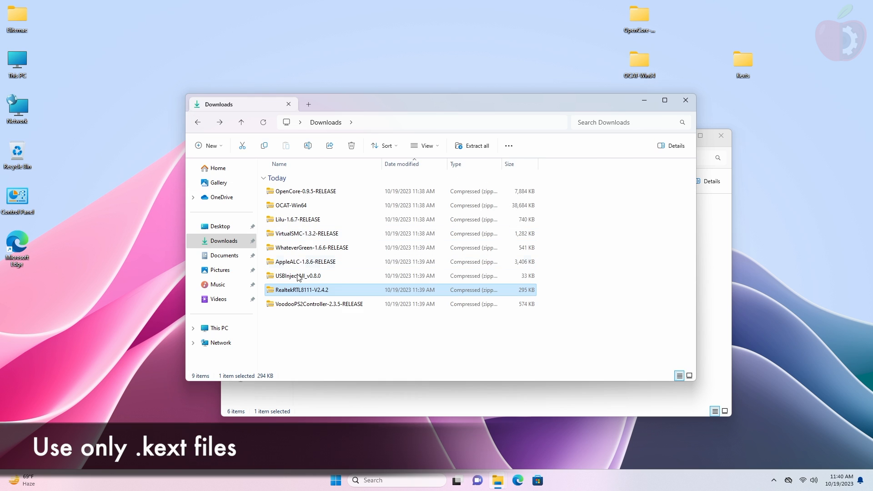
{"action": "double_click", "coordinate": [312, 306]}
{"action": "left_click", "coordinate": [317, 198]}
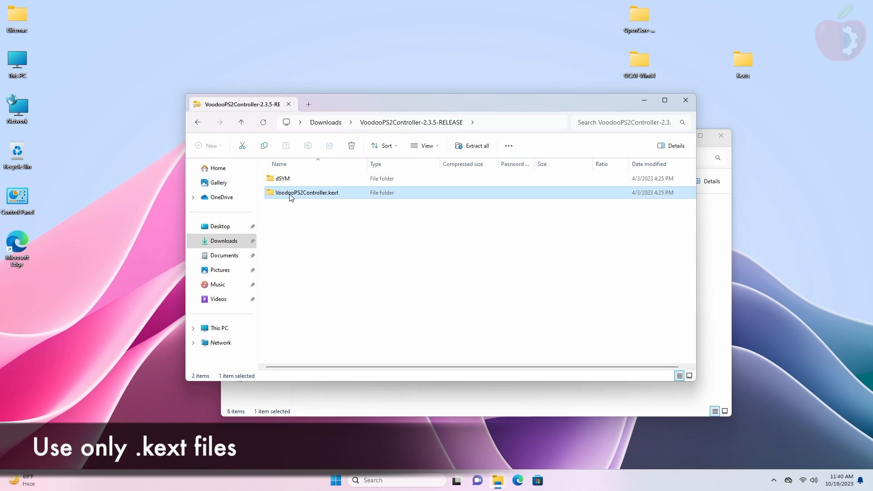
{"action": "left_click_drag", "start_coordinate": [280, 200], "coordinate": [424, 398]}
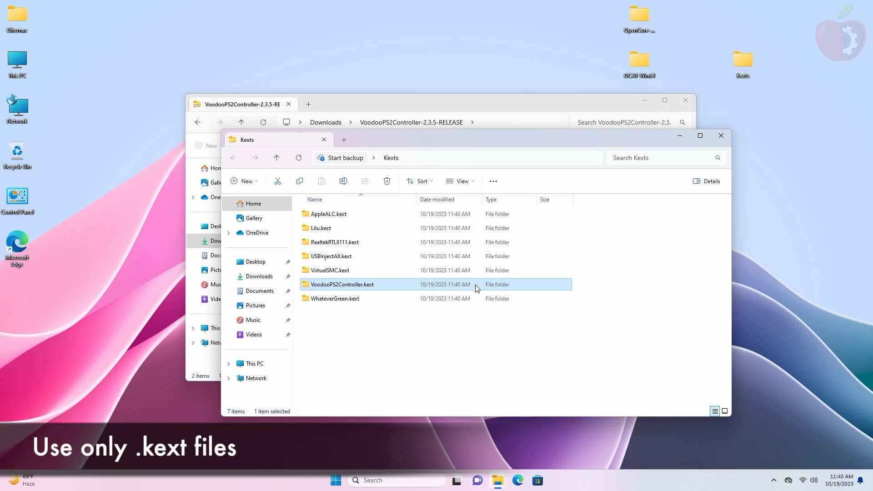
Step: Close the Explorer windows and arrange the OCAT-Win64 and Kexts folders on the desktop
{"action": "left_click", "coordinate": [721, 135]}
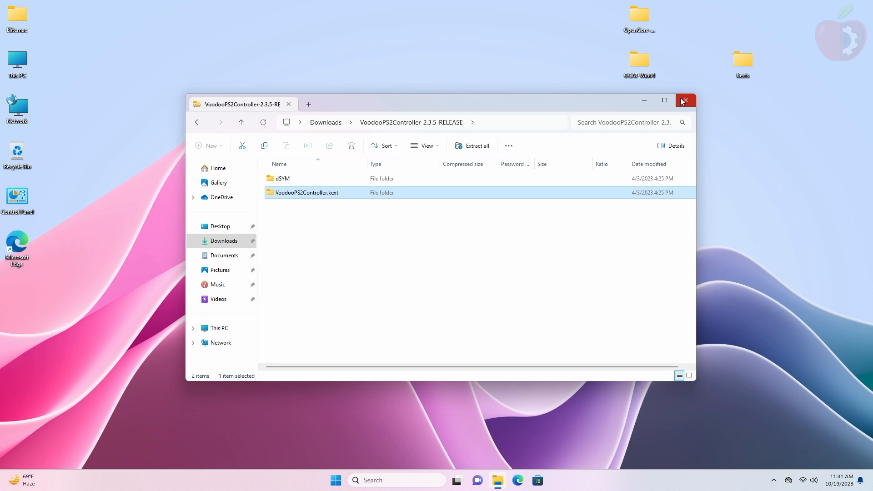
{"action": "left_click", "coordinate": [686, 100]}
{"action": "left_click_drag", "start_coordinate": [650, 56], "coordinate": [675, 18]}
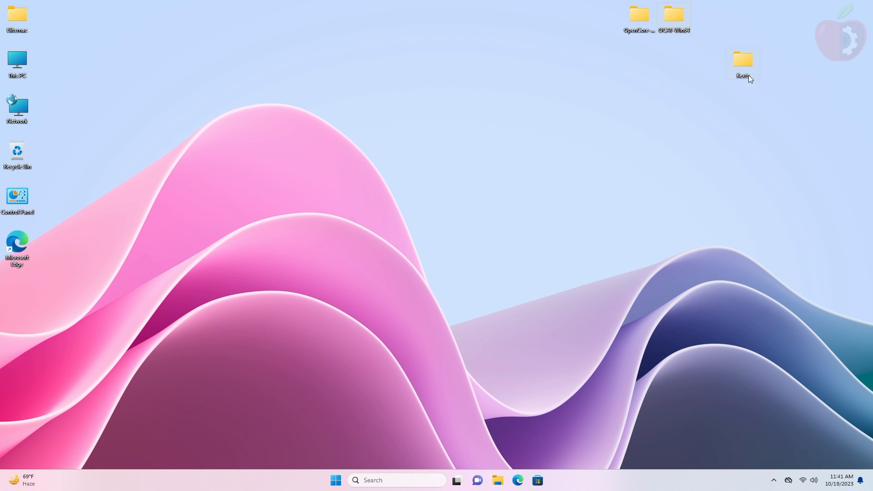
{"action": "left_click_drag", "start_coordinate": [740, 55], "coordinate": [709, 13]}
{"action": "right_click", "coordinate": [555, 94]}
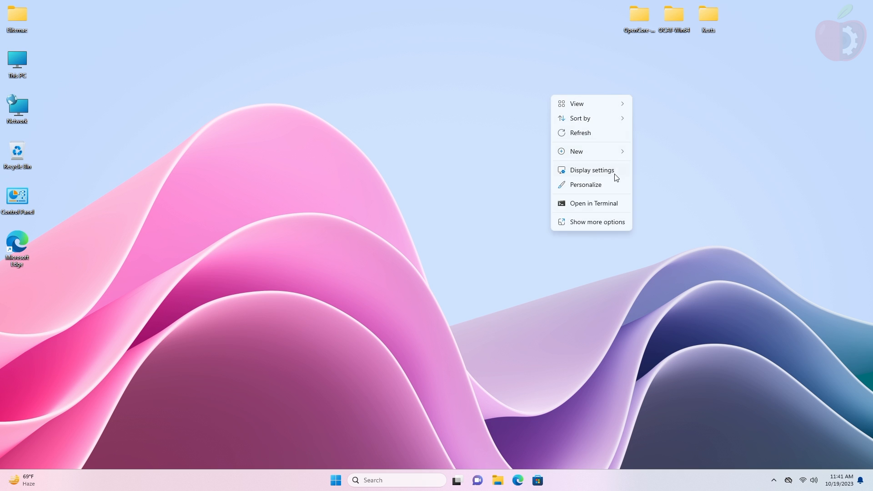
{"action": "left_click", "coordinate": [588, 138]}
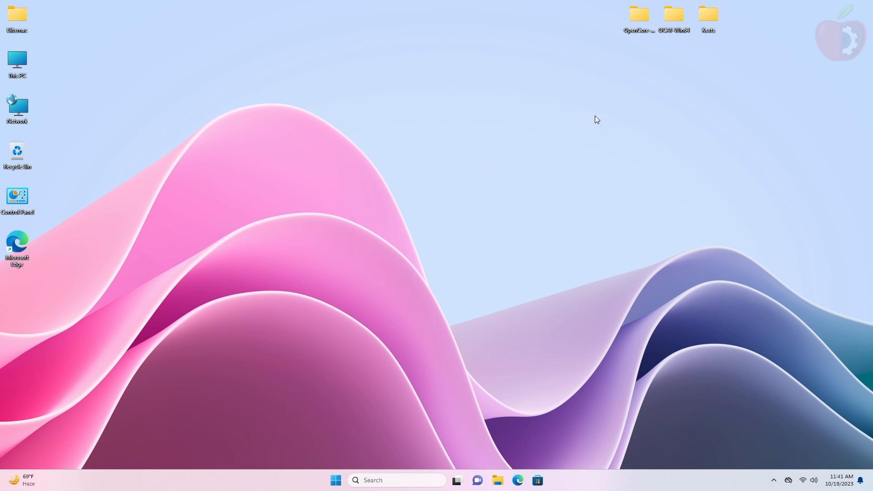
Step: Run OCAuxiliaryTools from the OCAT-Win64 folder as administrator
{"action": "double_click", "coordinate": [667, 19]}
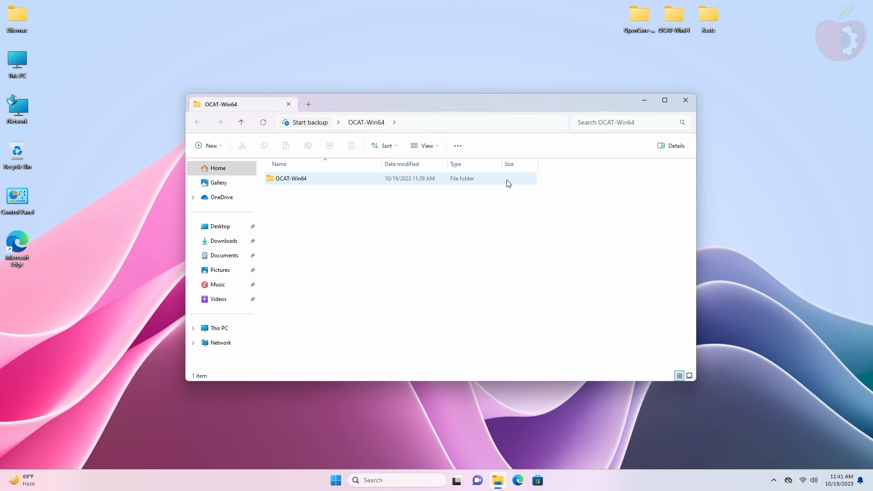
{"action": "double_click", "coordinate": [462, 182]}
{"action": "scroll", "coordinate": [475, 236], "scroll_direction": "down", "scroll_amount": 18}
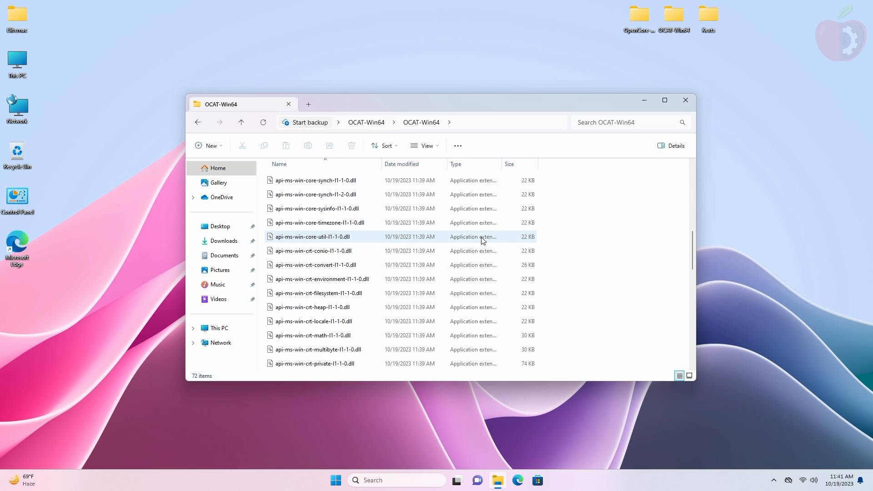
{"action": "scroll", "coordinate": [471, 249], "scroll_direction": "down", "scroll_amount": 1}
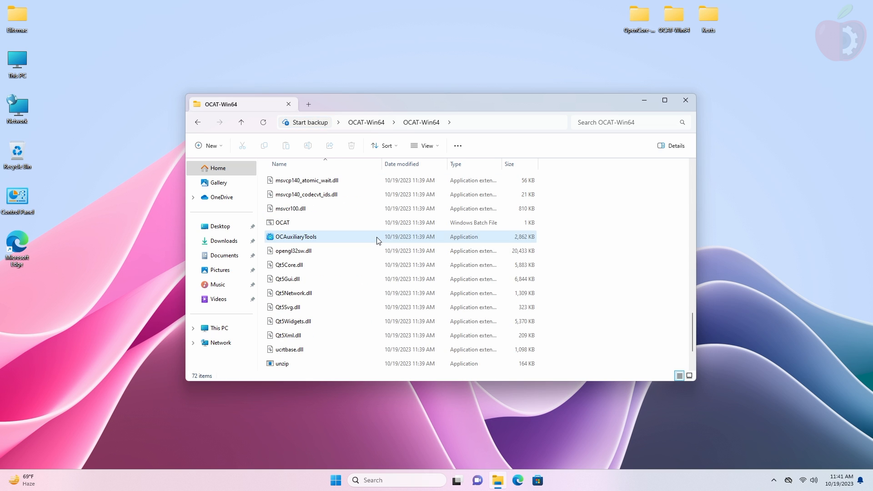
{"action": "right_click", "coordinate": [378, 237]}
{"action": "left_click", "coordinate": [473, 298]}
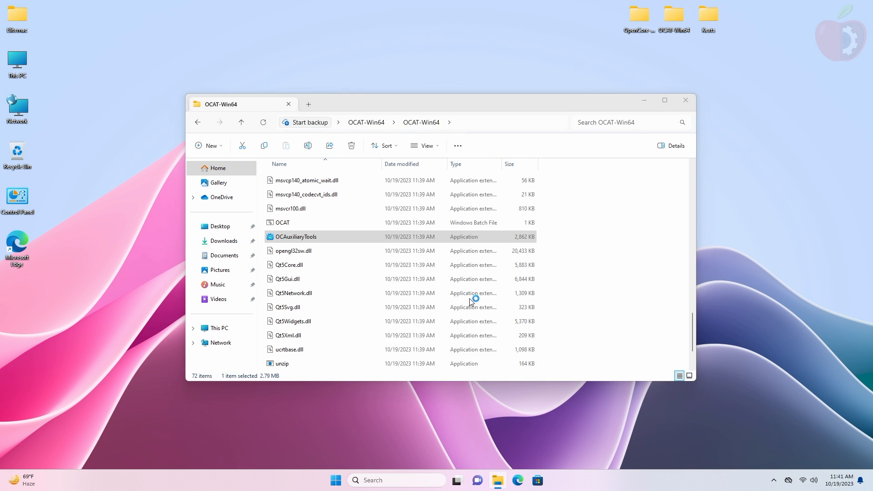
Step: Approve the admin prompt and update the OpenCore database to 0.9.5 via Sync OC
{"action": "left_click", "coordinate": [393, 324]}
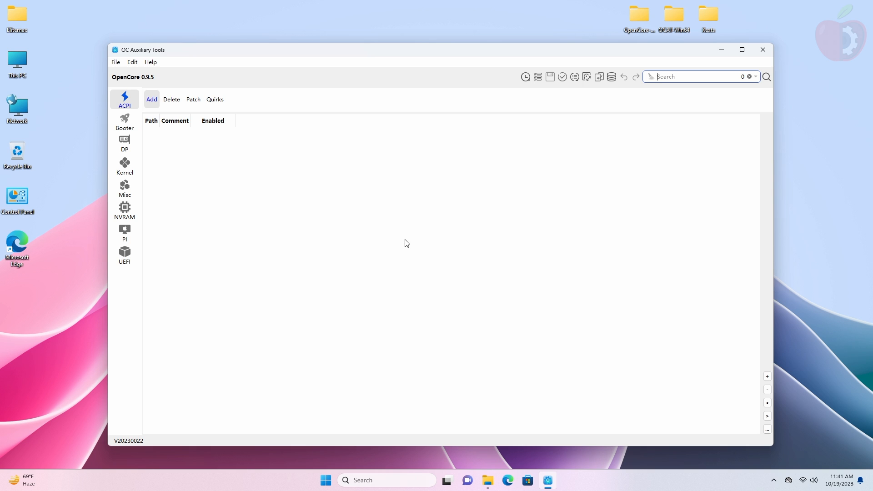
{"action": "left_click", "coordinate": [575, 78]}
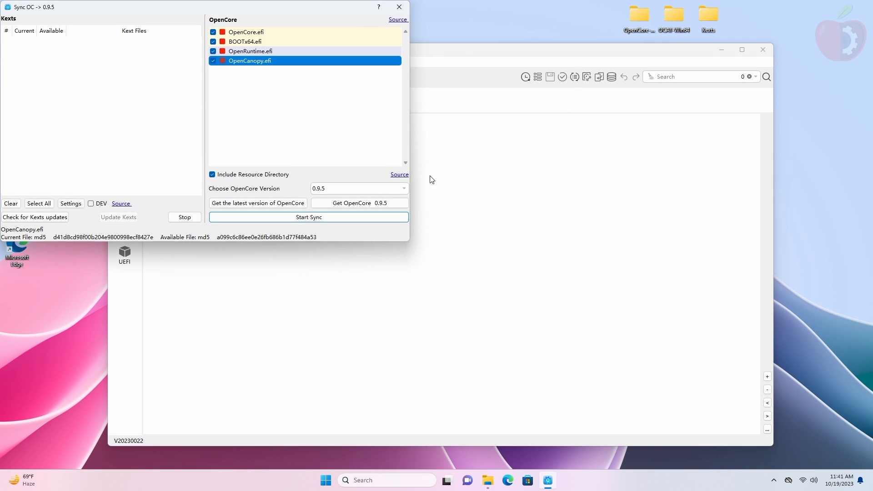
{"action": "left_click", "coordinate": [305, 204]}
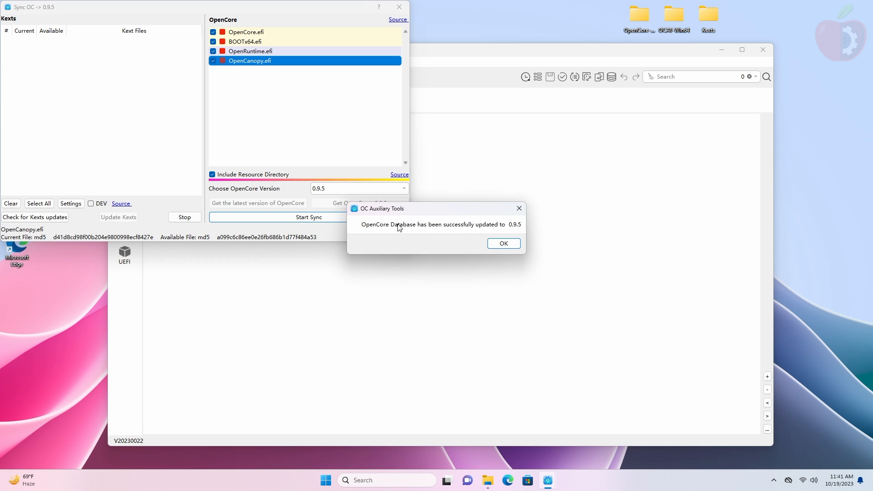
{"action": "left_click", "coordinate": [502, 244]}
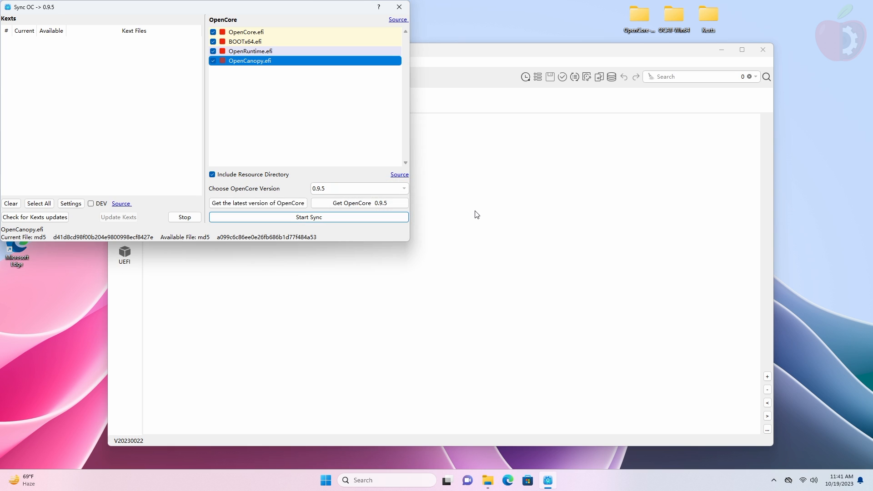
Step: Close Sync OC and quit OC Auxiliary Tools, discarding unsaved changes
{"action": "left_click", "coordinate": [399, 8]}
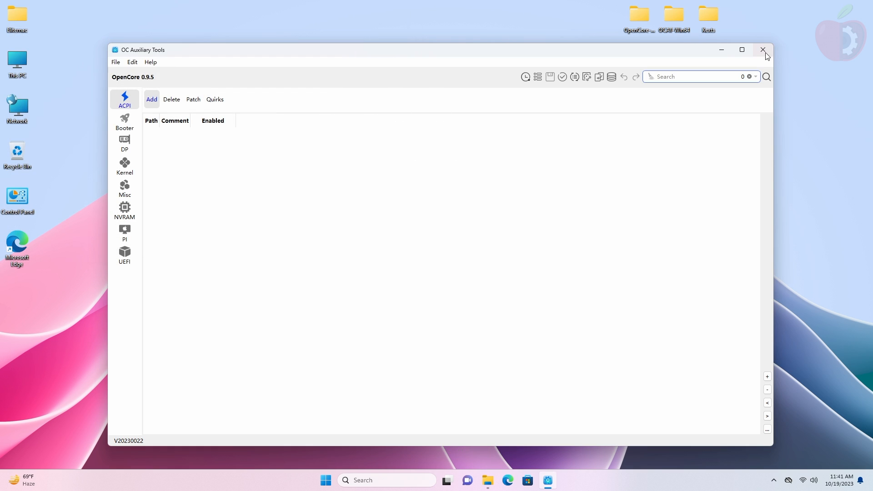
{"action": "left_click", "coordinate": [763, 51]}
{"action": "left_click", "coordinate": [440, 256]}
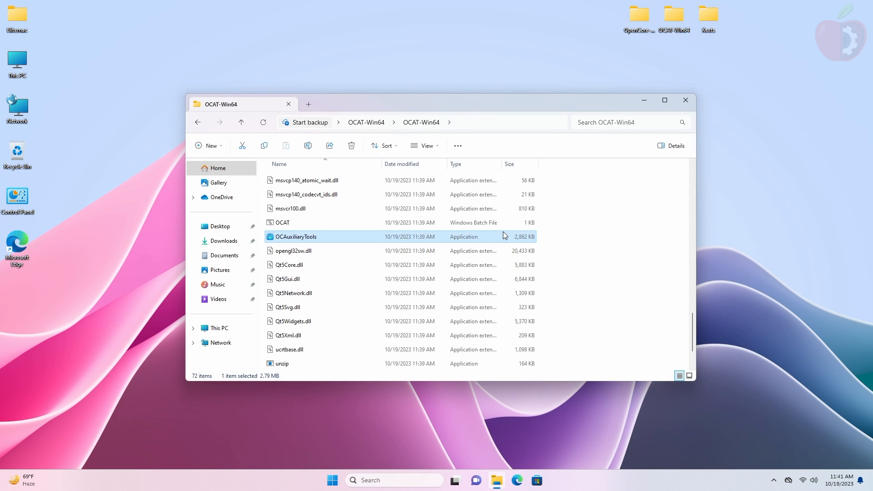
Step: Copy the EFI folder from OpenCore-0.9.5-RELEASE > X64 onto the desktop
{"action": "left_click", "coordinate": [685, 101]}
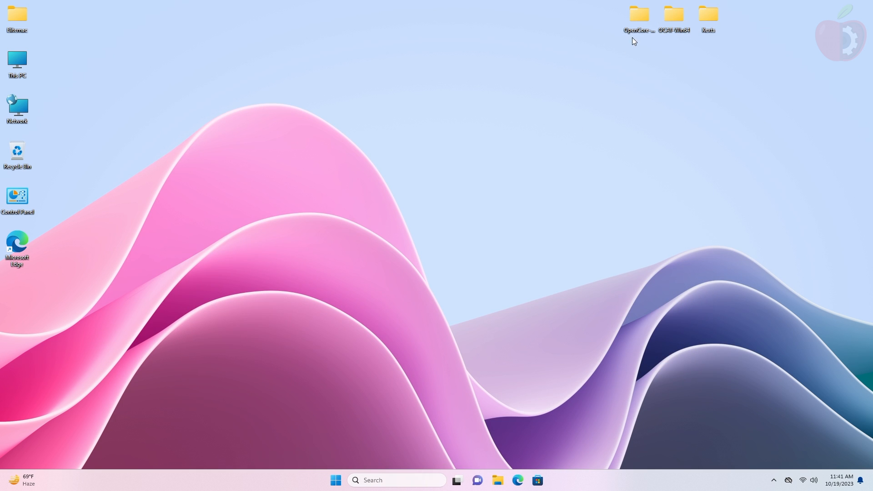
{"action": "double_click", "coordinate": [640, 27]}
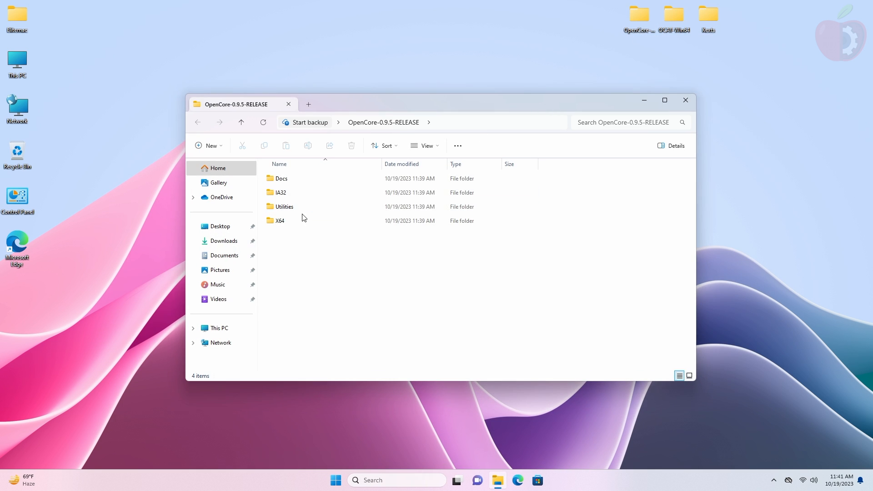
{"action": "double_click", "coordinate": [305, 220]}
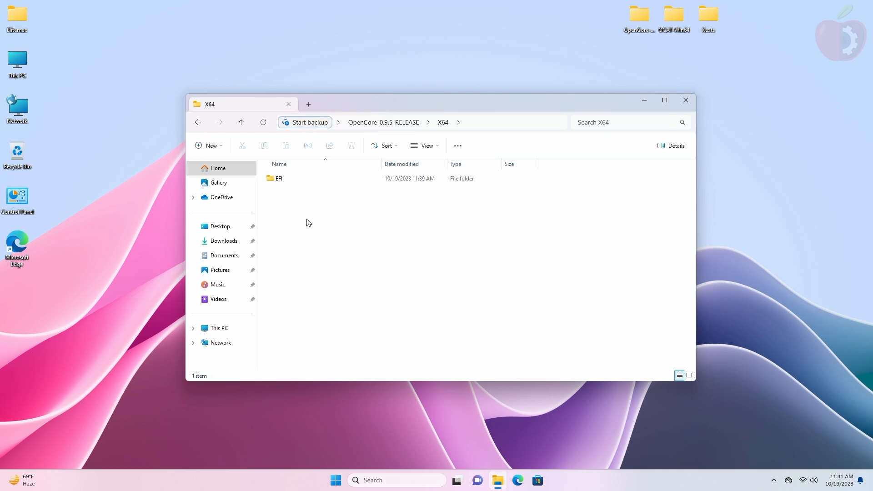
{"action": "left_click", "coordinate": [311, 182]}
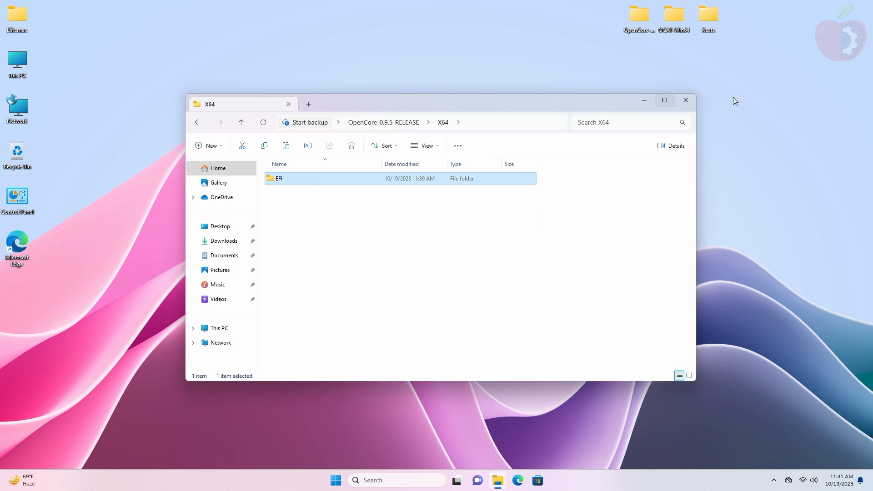
{"action": "left_click", "coordinate": [686, 100]}
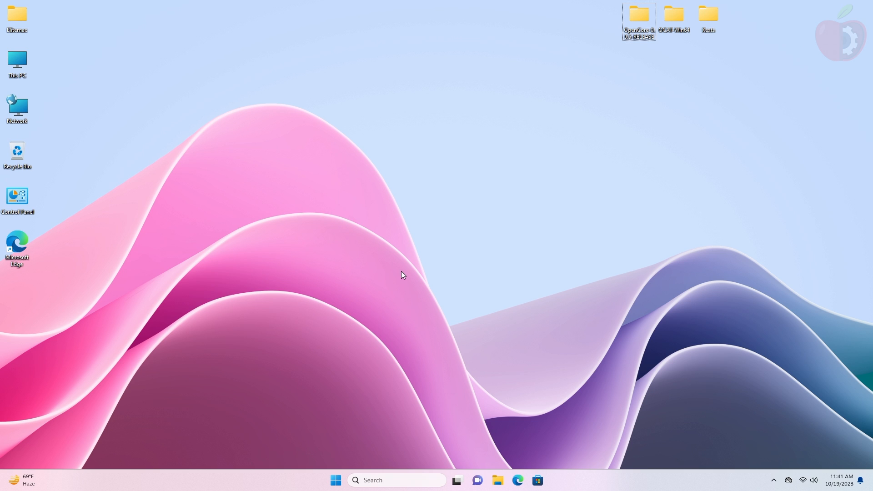
{"action": "key", "text": "ctrl+v"}
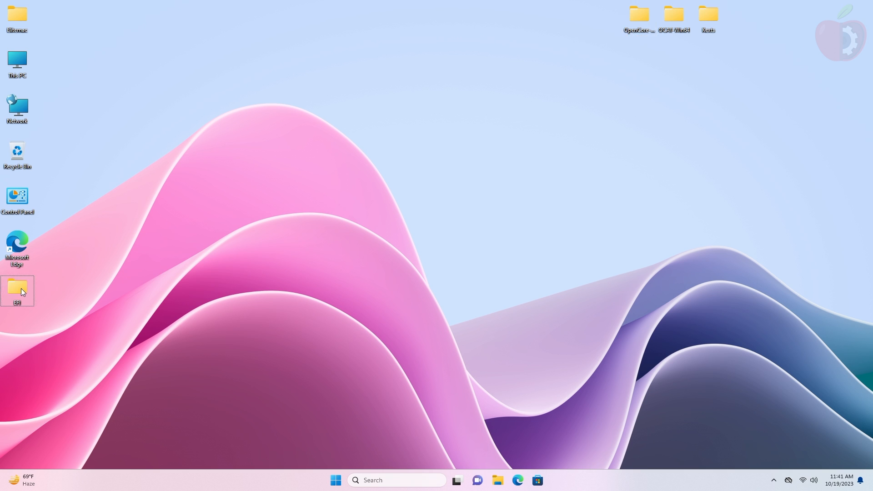
{"action": "left_click_drag", "start_coordinate": [21, 288], "coordinate": [159, 150]}
{"action": "right_click", "coordinate": [250, 140]}
{"action": "left_click", "coordinate": [300, 203]}
Step: Open the desktop EFI's OC > ACPI folder
{"action": "double_click", "coordinate": [157, 153]}
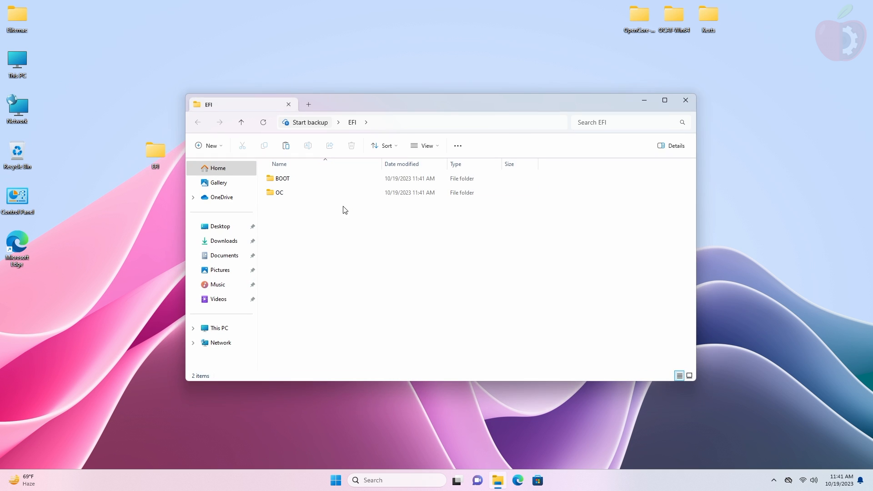
{"action": "double_click", "coordinate": [343, 195]}
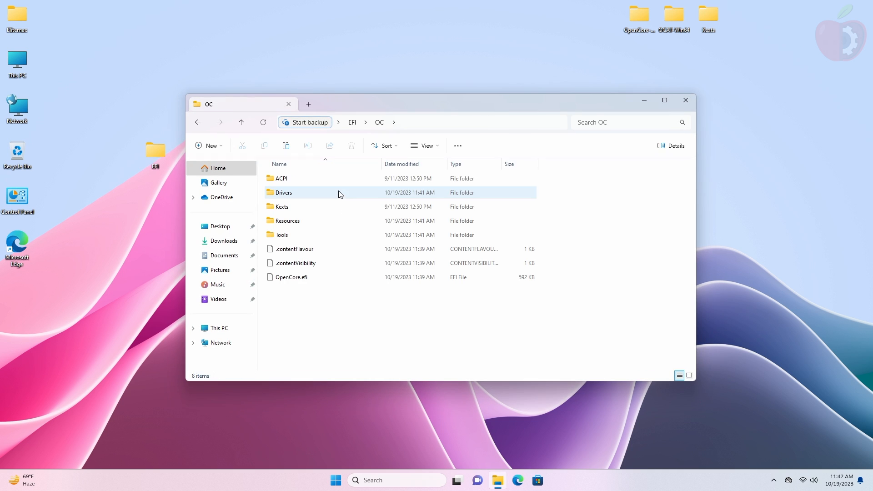
{"action": "double_click", "coordinate": [338, 183]}
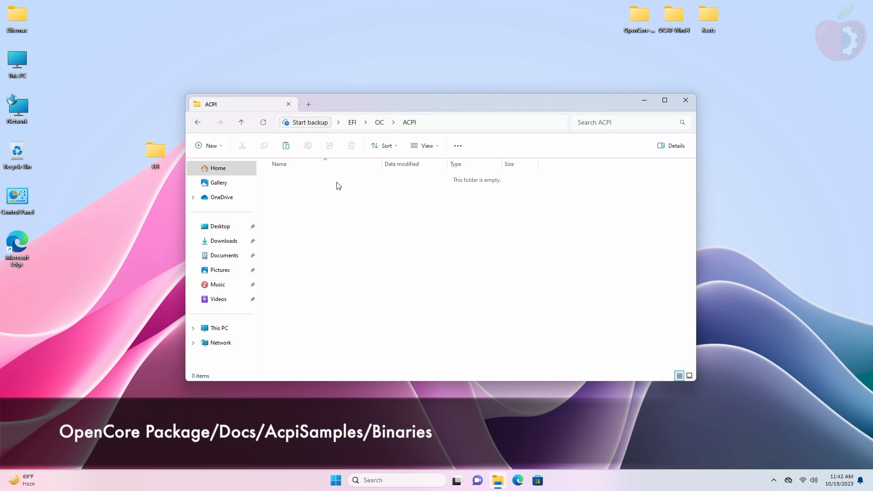
Step: Paste SSDT-AWAC-DISABLE, SSDT-EC-USBX, SSDT-PLUG and SSDT-PNLF.aml from Docs > AcpiSamples > Binaries into ACPI
{"action": "double_click", "coordinate": [638, 17]}
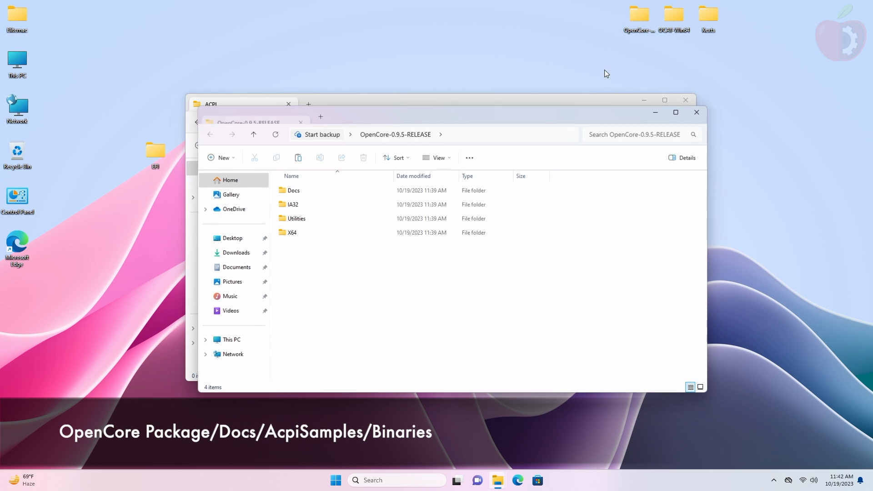
{"action": "double_click", "coordinate": [343, 191]}
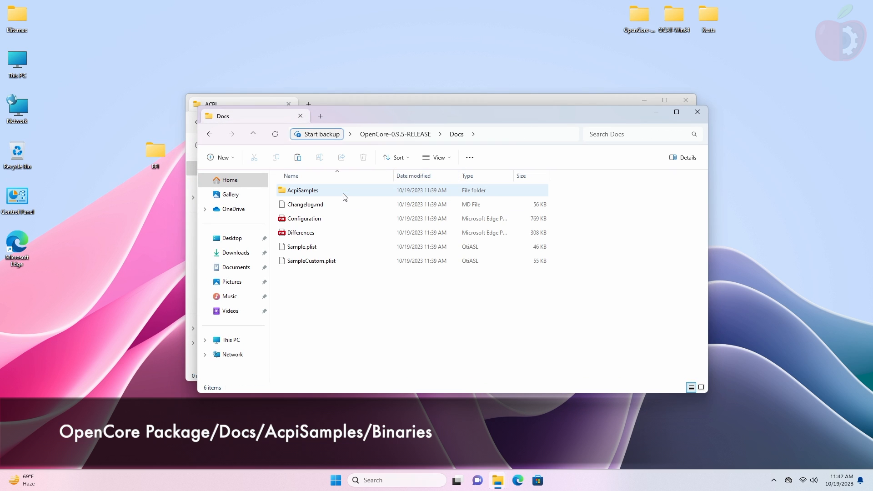
{"action": "double_click", "coordinate": [343, 191]}
{"action": "double_click", "coordinate": [343, 191]}
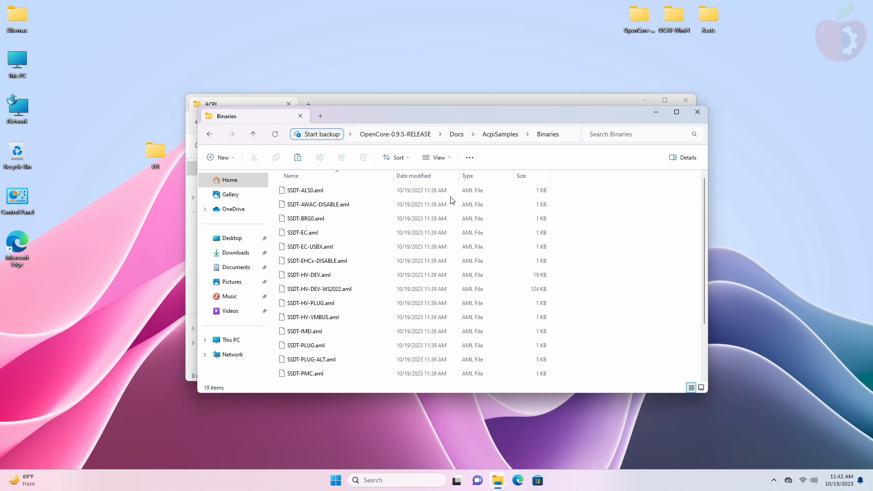
{"action": "left_click", "coordinate": [452, 205]}
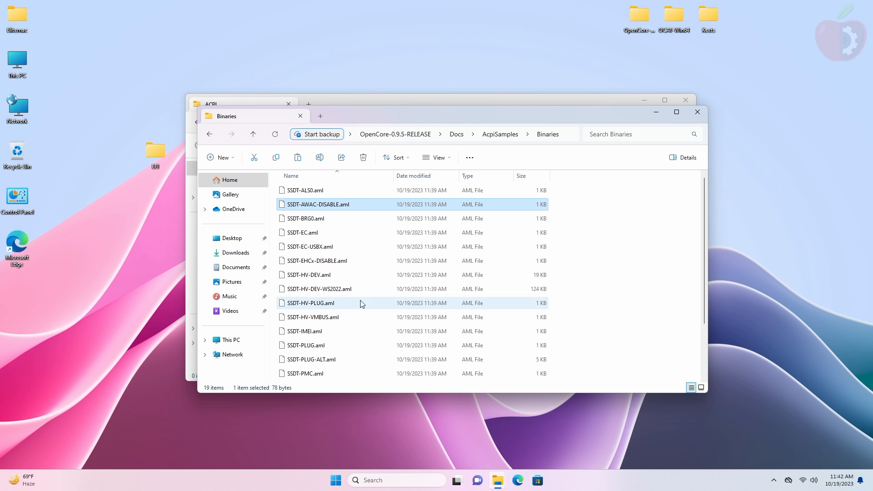
{"action": "left_click", "coordinate": [371, 248], "text": "ctrl"}
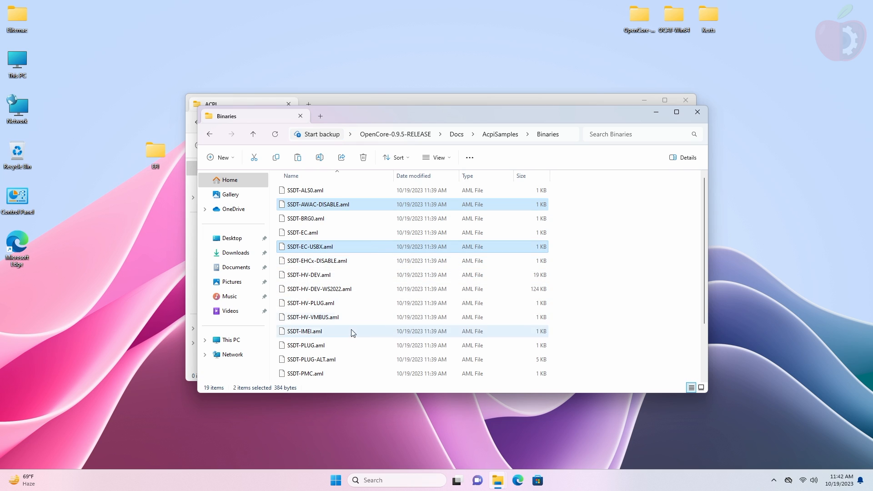
{"action": "left_click", "coordinate": [343, 344], "text": "ctrl"}
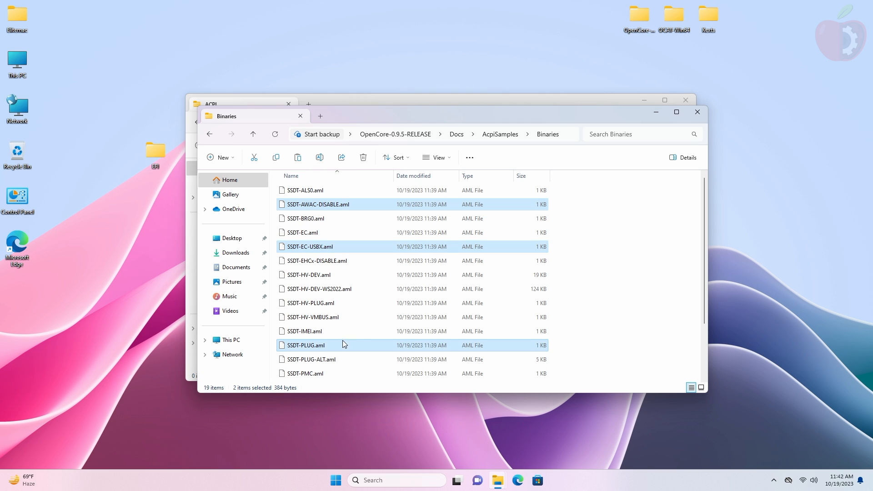
{"action": "scroll", "coordinate": [363, 338], "scroll_direction": "down", "scroll_amount": 2}
{"action": "left_click", "coordinate": [351, 321], "text": "ctrl"}
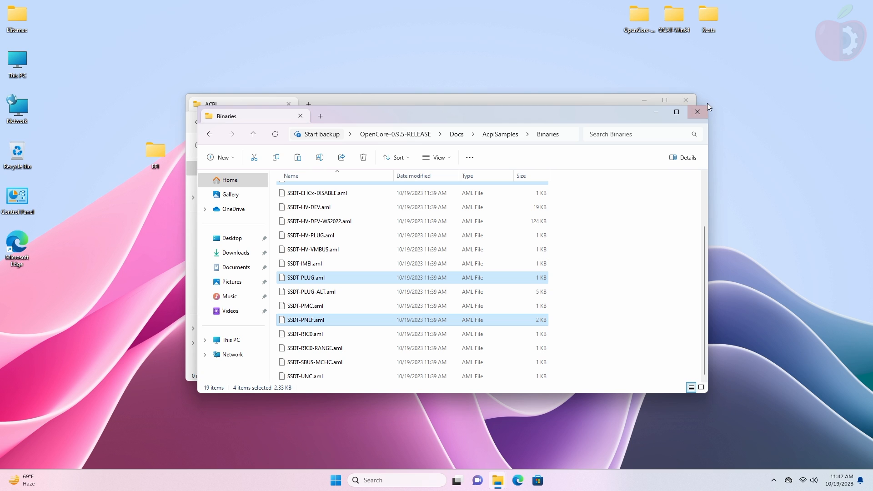
{"action": "left_click", "coordinate": [697, 112]}
{"action": "key", "text": "ctrl+v"}
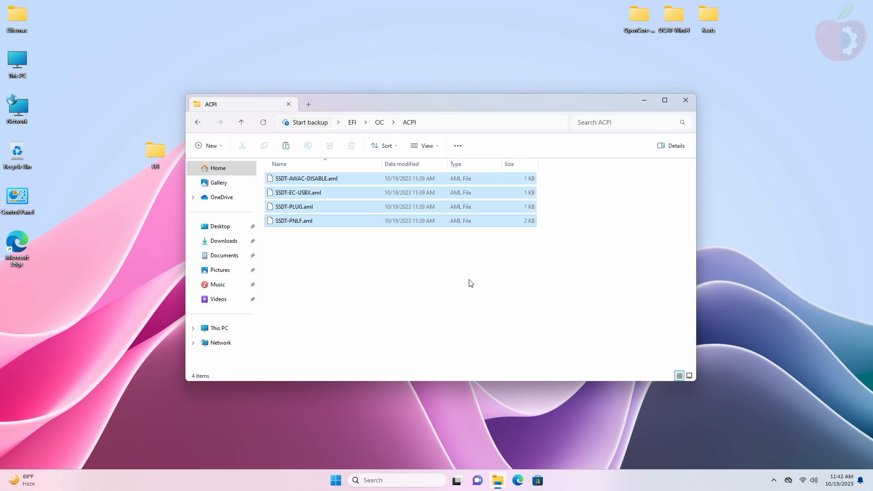
Step: Open the EFI > OC > Drivers folder and select all driver files
{"action": "left_click", "coordinate": [198, 122]}
{"action": "left_click", "coordinate": [286, 193]}
{"action": "double_click", "coordinate": [285, 193]}
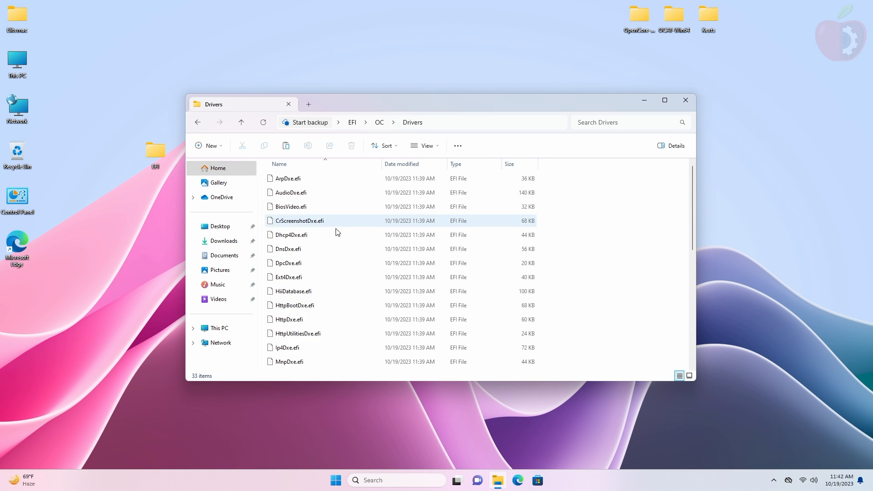
{"action": "key", "text": "ctrl+a"}
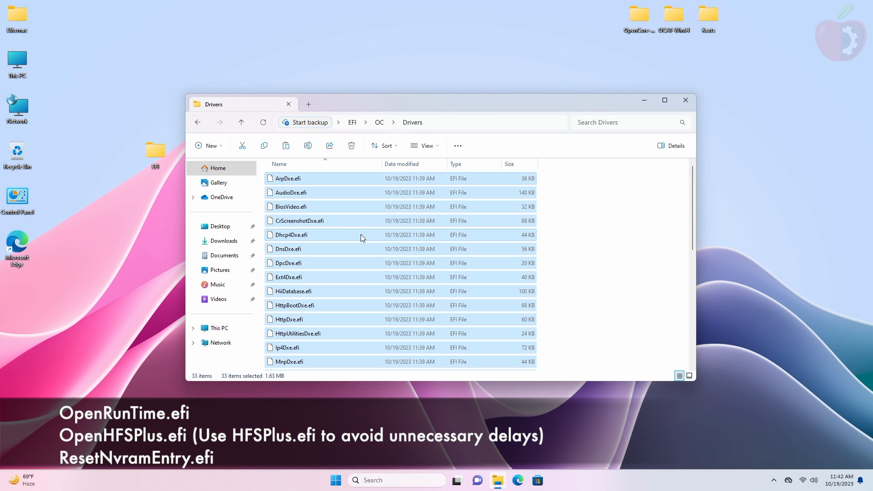
{"action": "scroll", "coordinate": [339, 290], "scroll_direction": "down", "scroll_amount": 3}
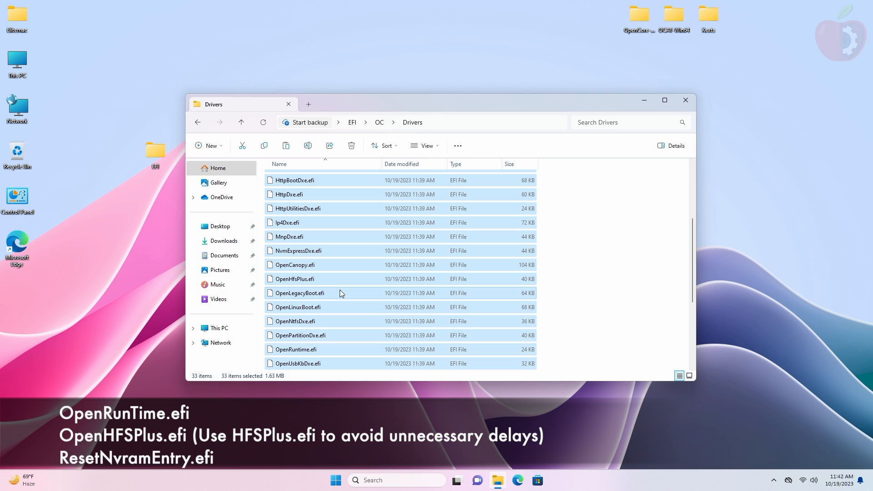
Step: Keep OpenHfsPlus, OpenRuntime and ResetNvramEntry.efi and delete the other 30 drivers
{"action": "left_click", "coordinate": [339, 281], "text": "ctrl"}
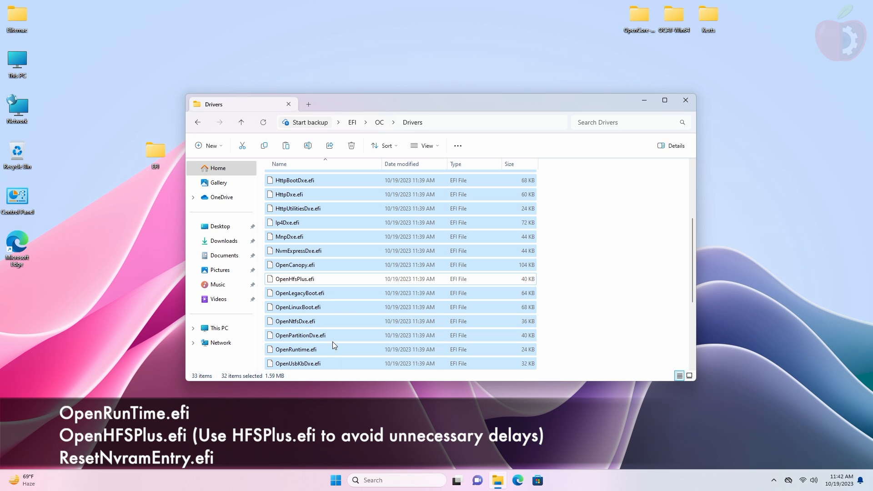
{"action": "scroll", "coordinate": [394, 314], "scroll_direction": "down", "scroll_amount": 1}
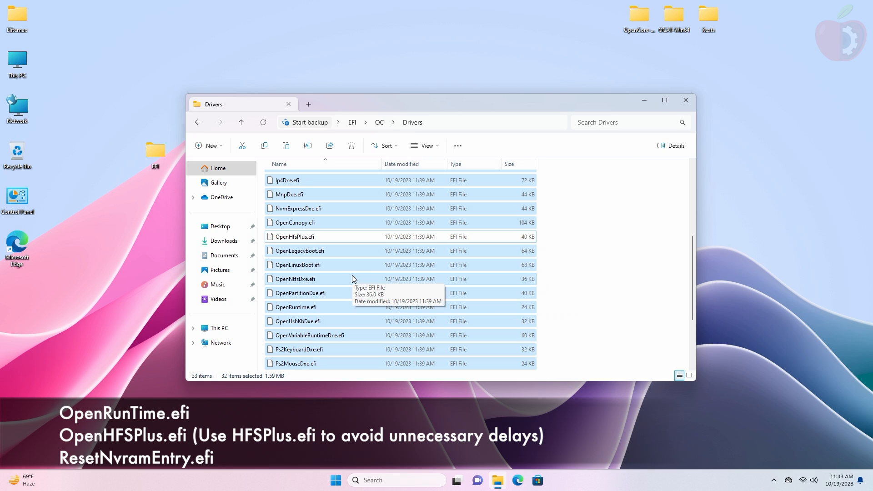
{"action": "left_click", "coordinate": [391, 312], "text": "ctrl"}
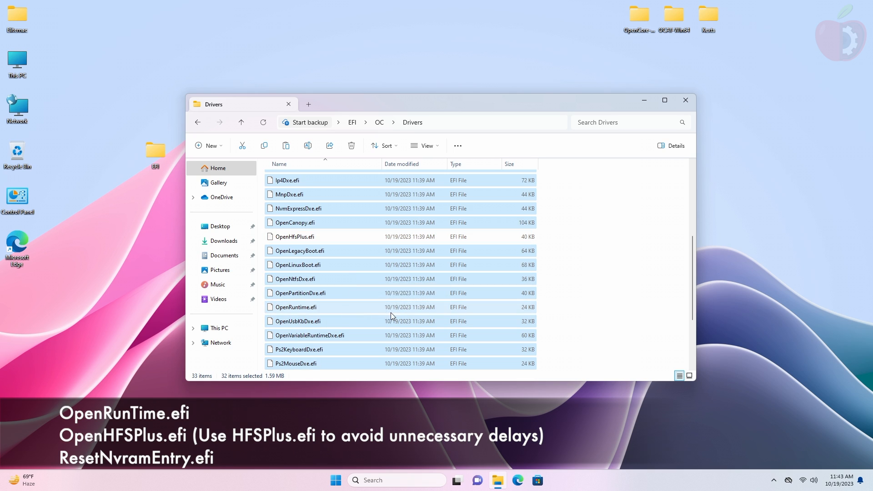
{"action": "scroll", "coordinate": [391, 312], "scroll_direction": "down", "scroll_amount": 2}
{"action": "scroll", "coordinate": [391, 312], "scroll_direction": "down", "scroll_amount": 1}
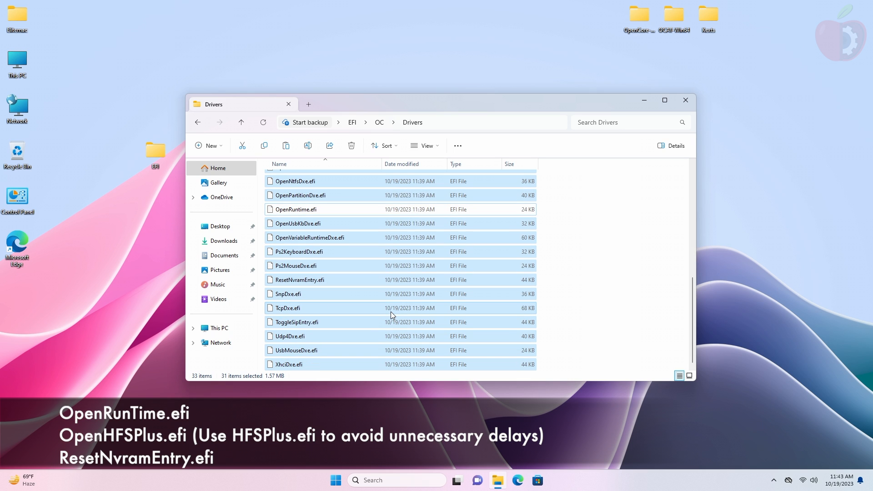
{"action": "left_click", "coordinate": [358, 280], "text": "ctrl"}
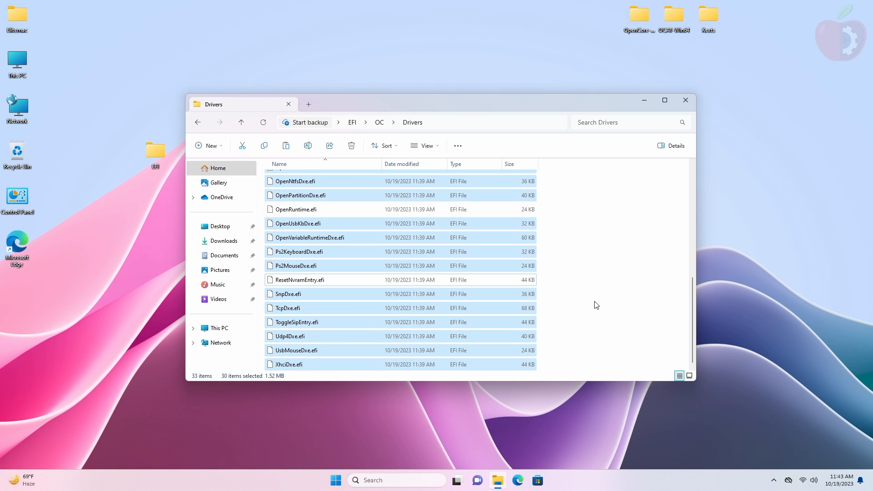
{"action": "key", "text": "Delete"}
{"action": "key", "text": "Return"}
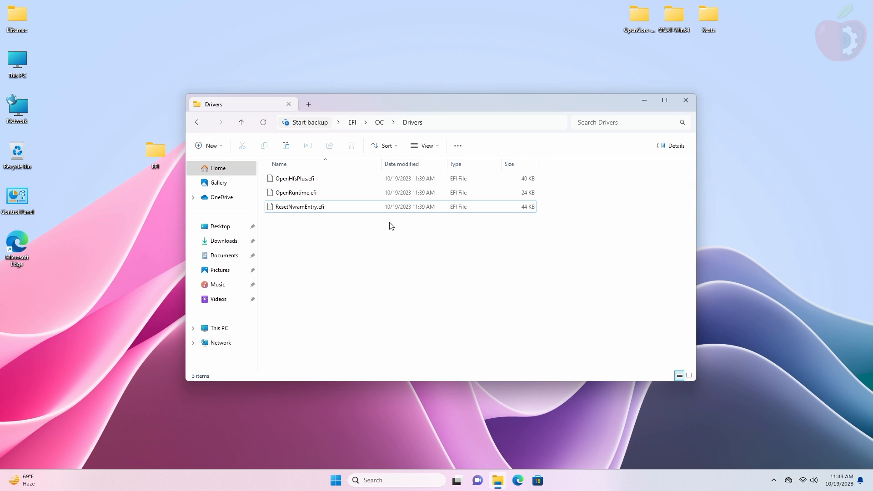
{"action": "left_click", "coordinate": [198, 123]}
Step: Paste all seven kexts, from AppleALC to WhateverGreen, from the desktop Kexts folder into OC > Kexts
{"action": "double_click", "coordinate": [309, 206]}
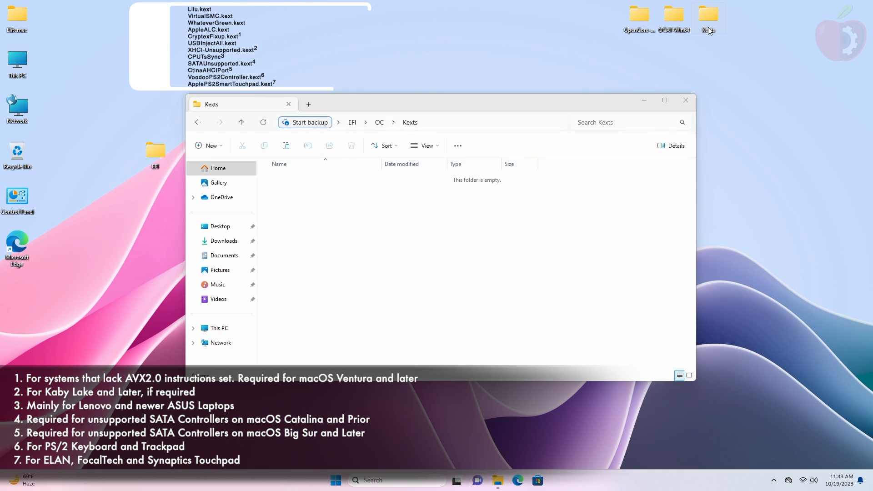
{"action": "double_click", "coordinate": [708, 26]}
{"action": "key", "text": "ctrl+a"}
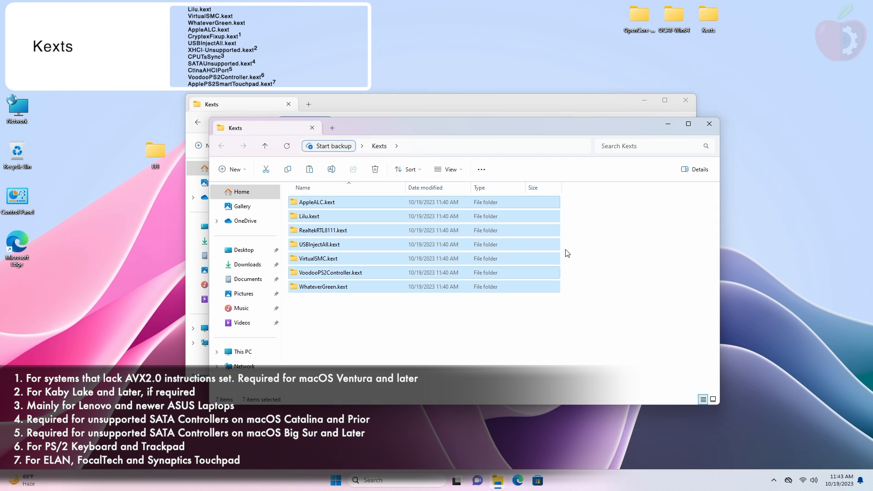
{"action": "left_click", "coordinate": [708, 124]}
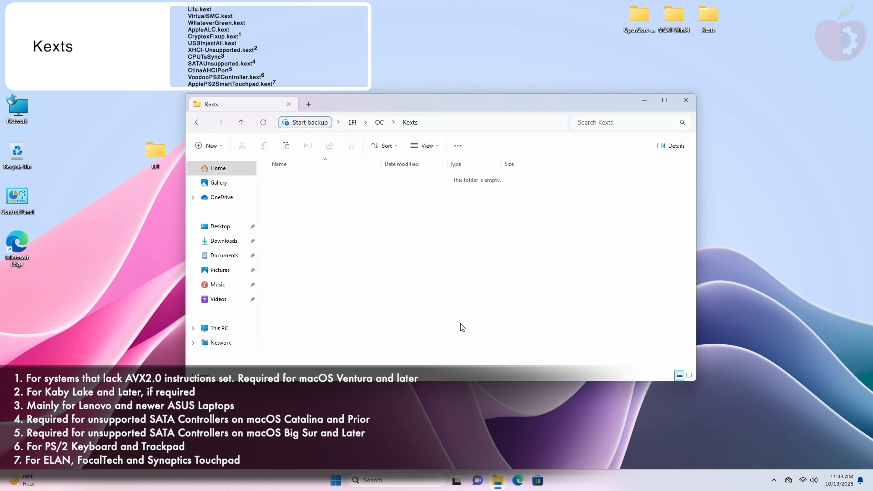
{"action": "key", "text": "ctrl+v"}
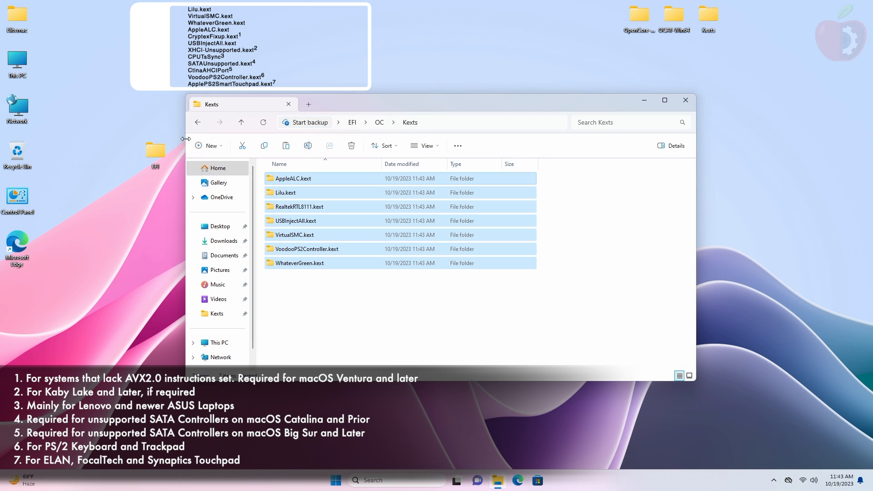
{"action": "left_click", "coordinate": [199, 122]}
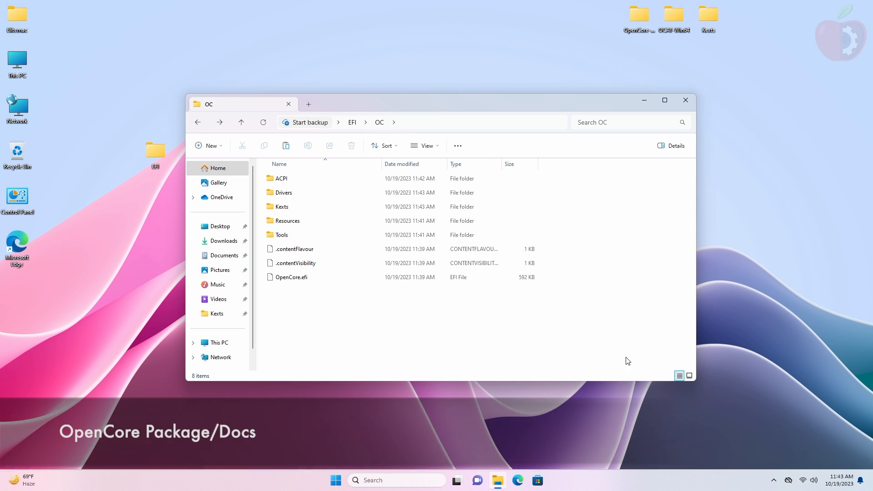
Step: Copy Sample.plist from the OpenCore-0.9.5-RELEASE Docs folder into the OC folder
{"action": "double_click", "coordinate": [630, 18]}
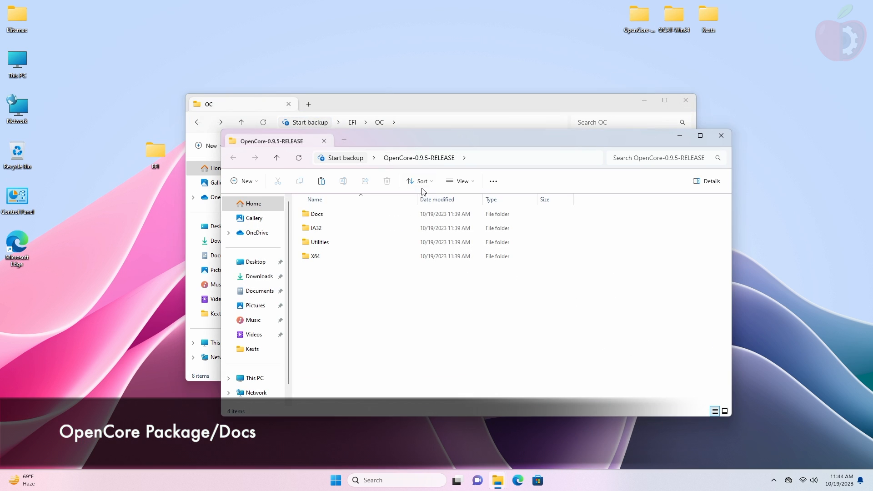
{"action": "double_click", "coordinate": [344, 216]}
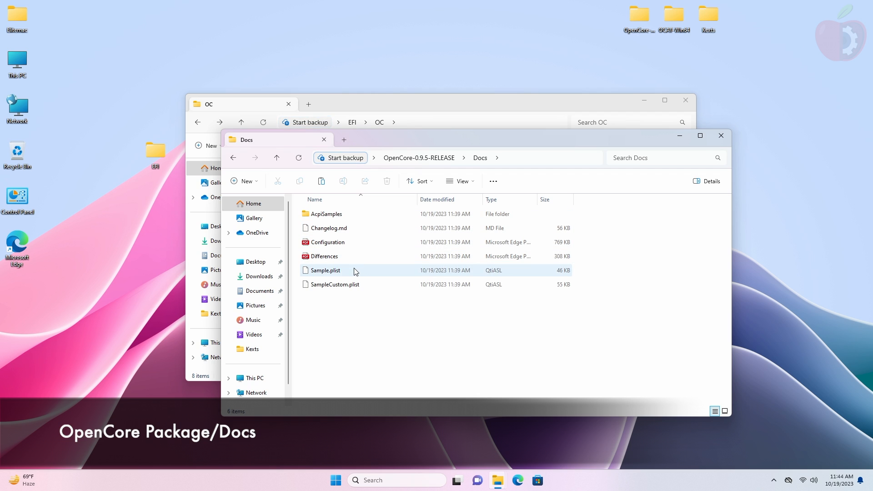
{"action": "left_click", "coordinate": [355, 271]}
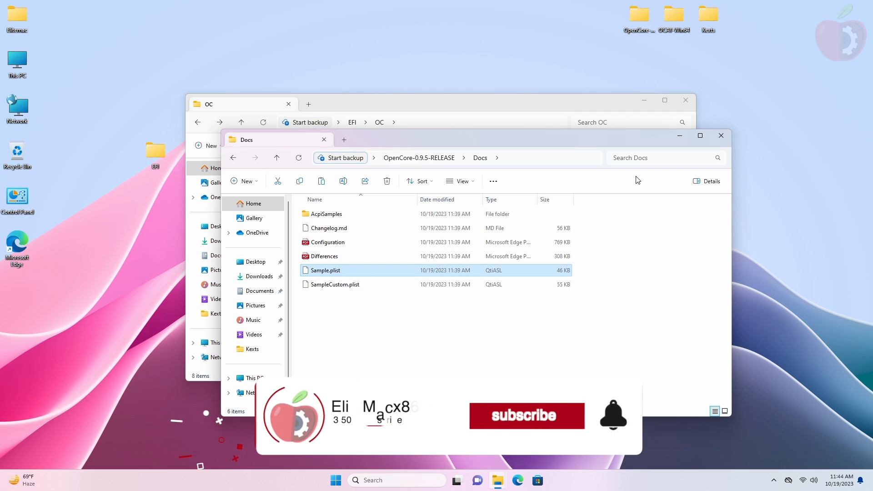
{"action": "left_click", "coordinate": [721, 136]}
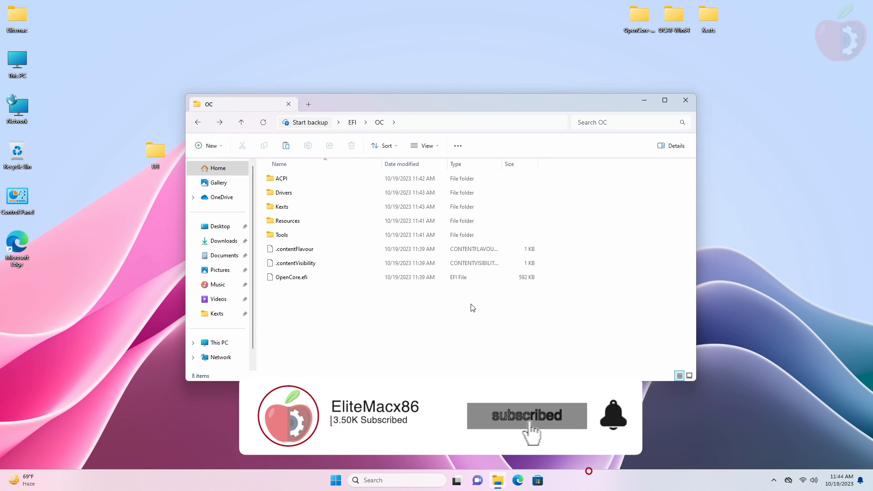
{"action": "key", "text": "ctrl+v"}
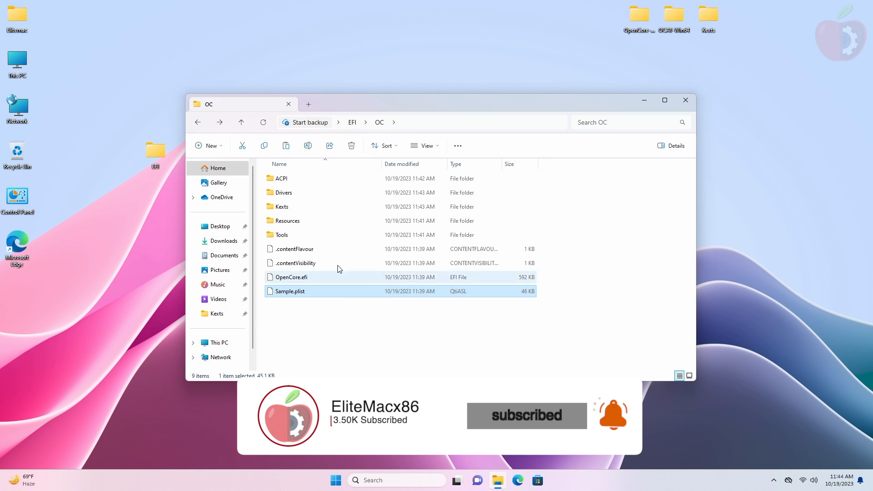
Step: Rename the pasted Sample.plist to config.plist
{"action": "left_click", "coordinate": [311, 149]}
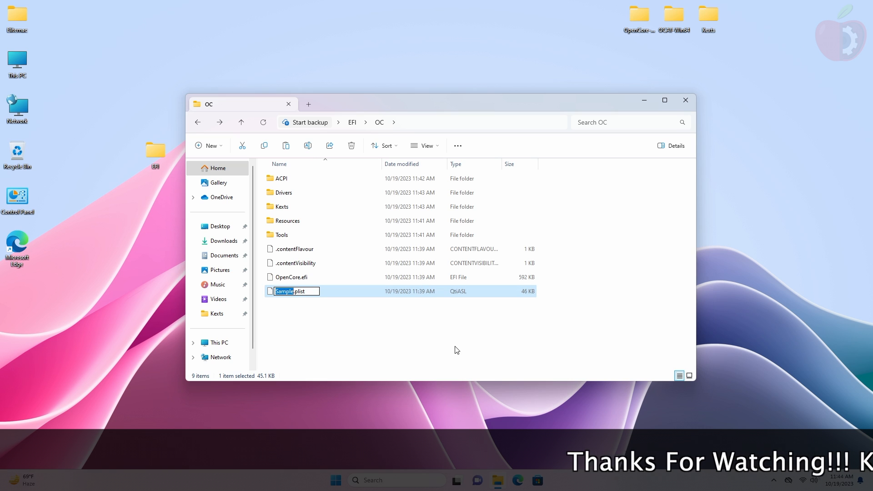
{"action": "type", "text": "config"}
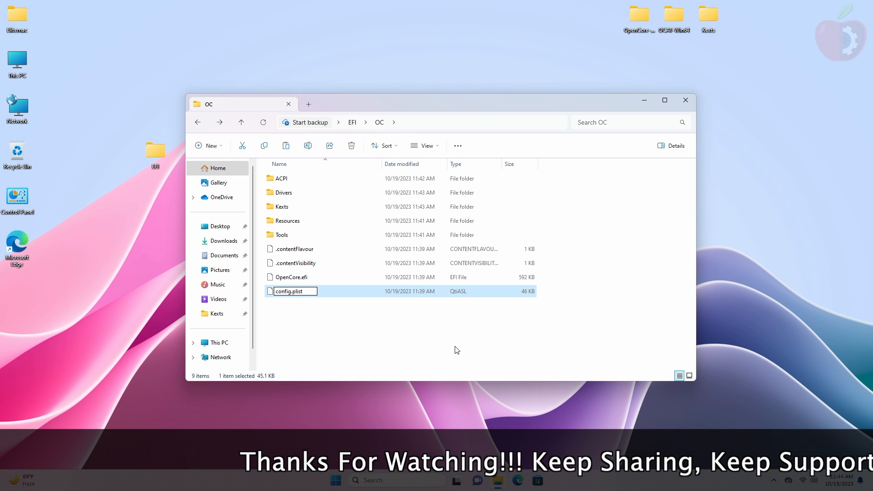
{"action": "key", "text": "Return"}
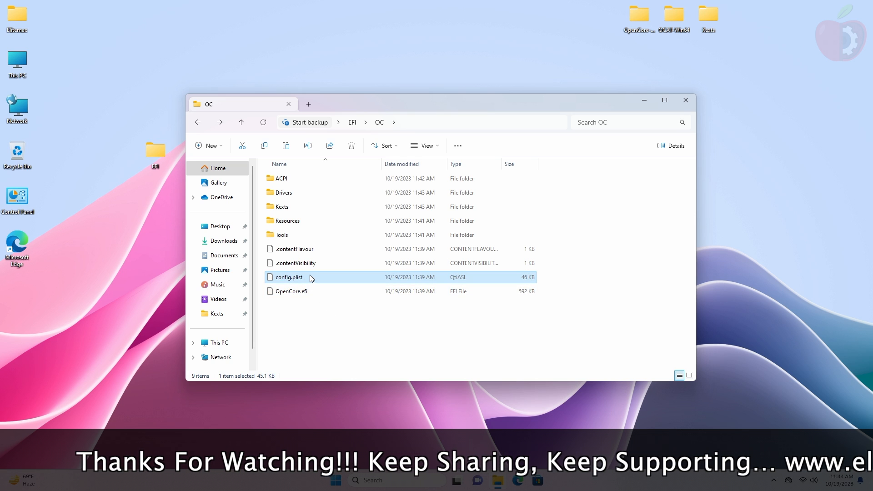
Step: Make config.plist always open with OCAuxiliaryTools from Desktop\OCAT-Win64\OCAT-Win64
{"action": "right_click", "coordinate": [311, 278]}
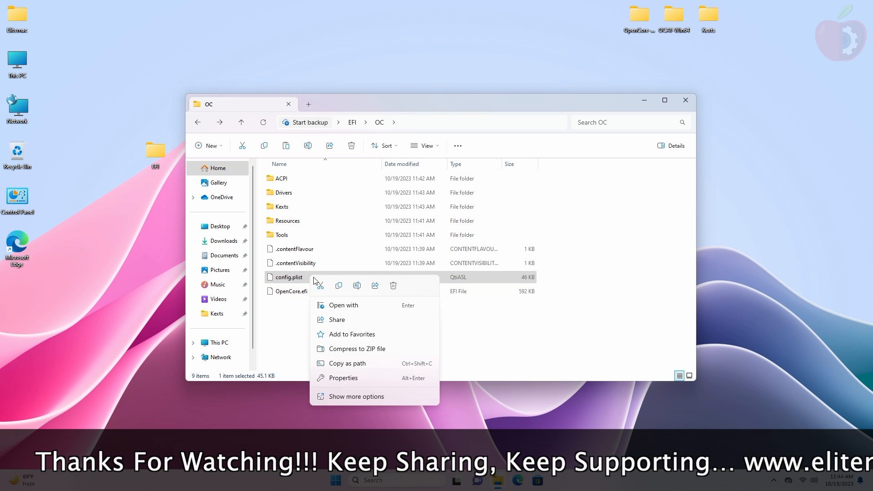
{"action": "left_click", "coordinate": [369, 311]}
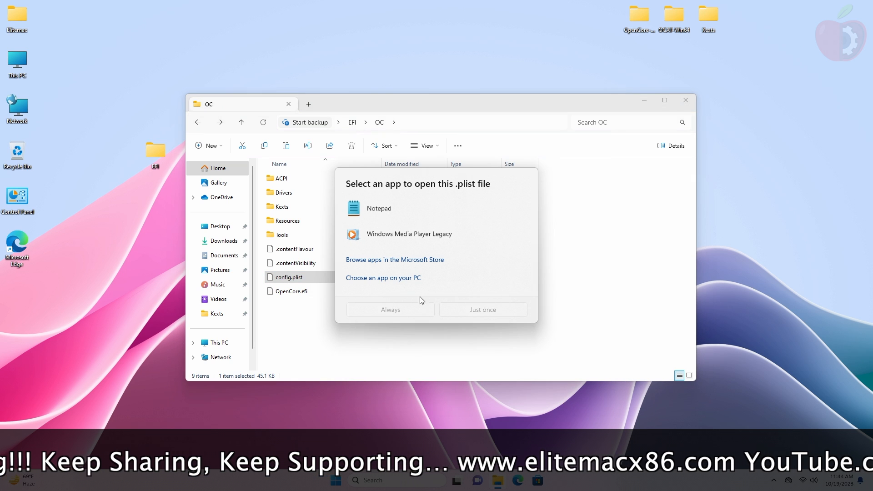
{"action": "left_click", "coordinate": [392, 278]}
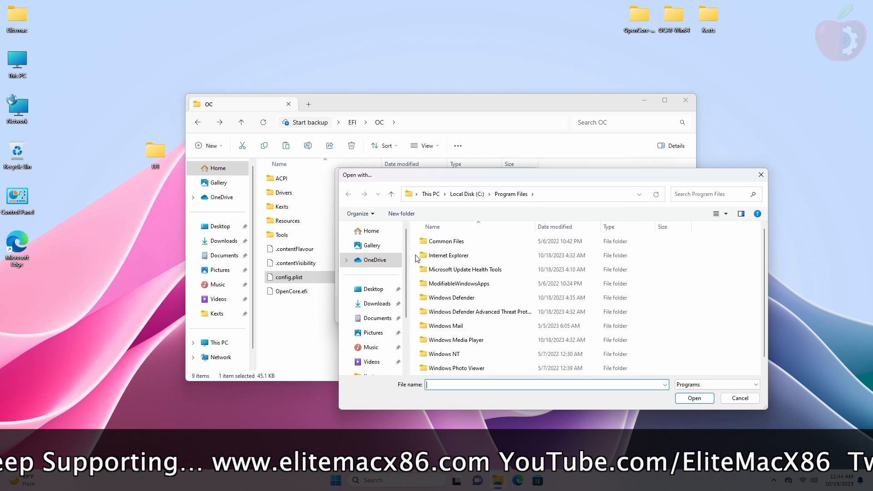
{"action": "left_click", "coordinate": [372, 289]}
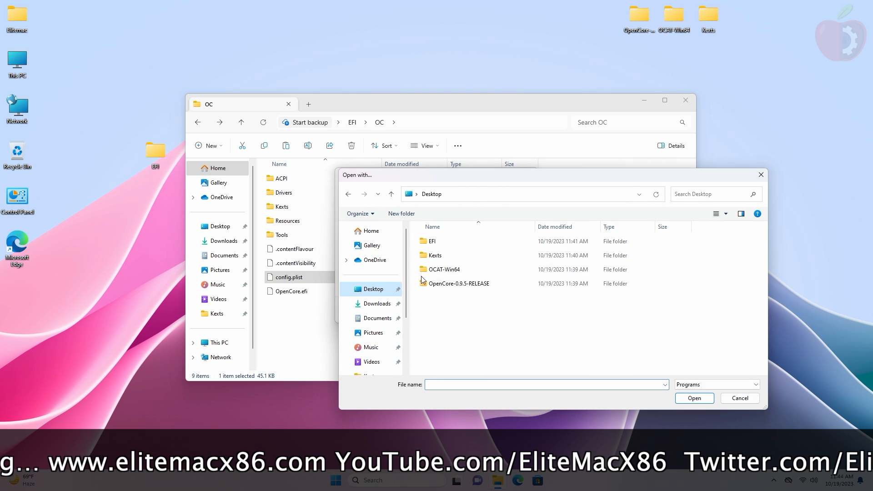
{"action": "double_click", "coordinate": [462, 268]}
{"action": "double_click", "coordinate": [461, 243]}
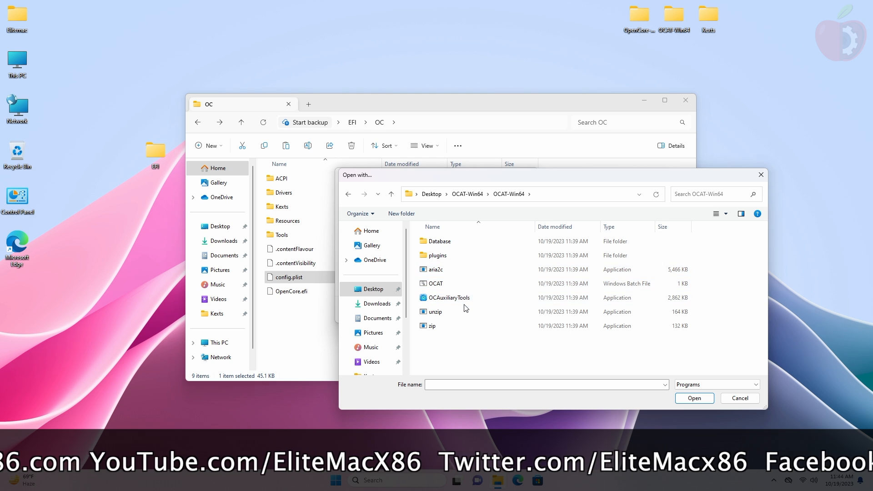
{"action": "left_click", "coordinate": [450, 297]}
{"action": "left_click", "coordinate": [691, 398]}
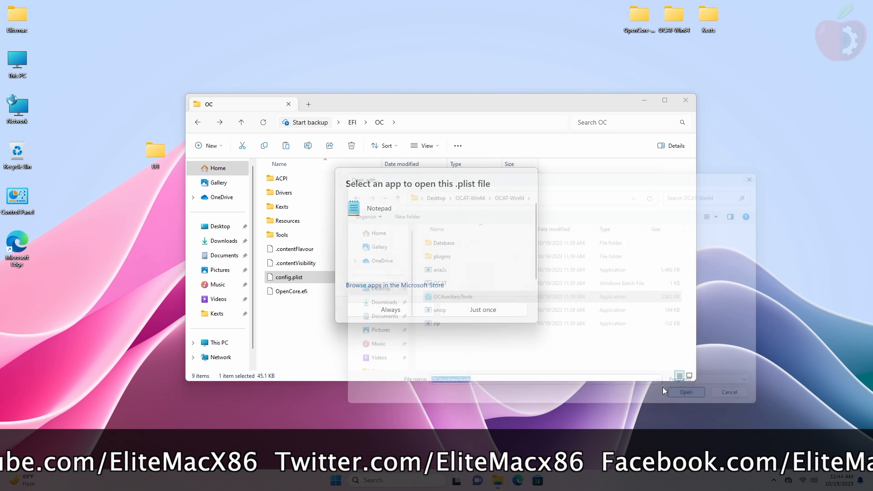
{"action": "left_click", "coordinate": [426, 315]}
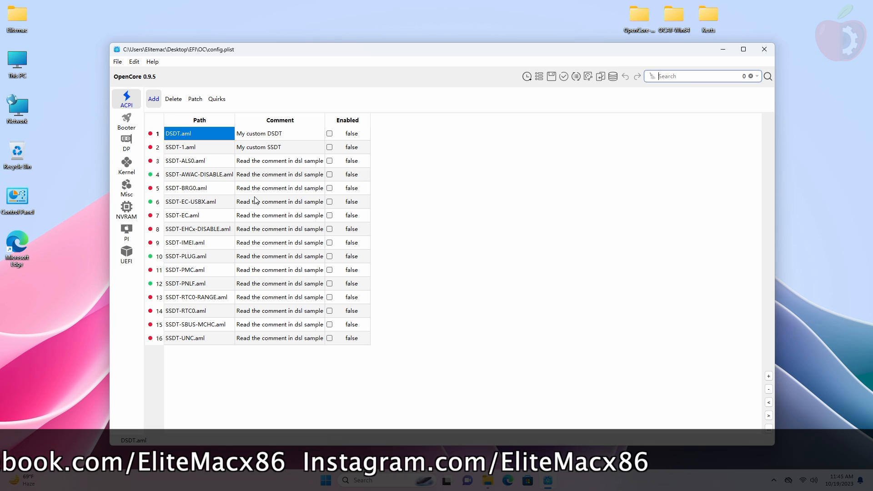
Step: Remove all 16 ACPI Add entries, both ACPI Delete entries and both ACPI Patch entries
{"action": "key", "text": "ctrl+a"}
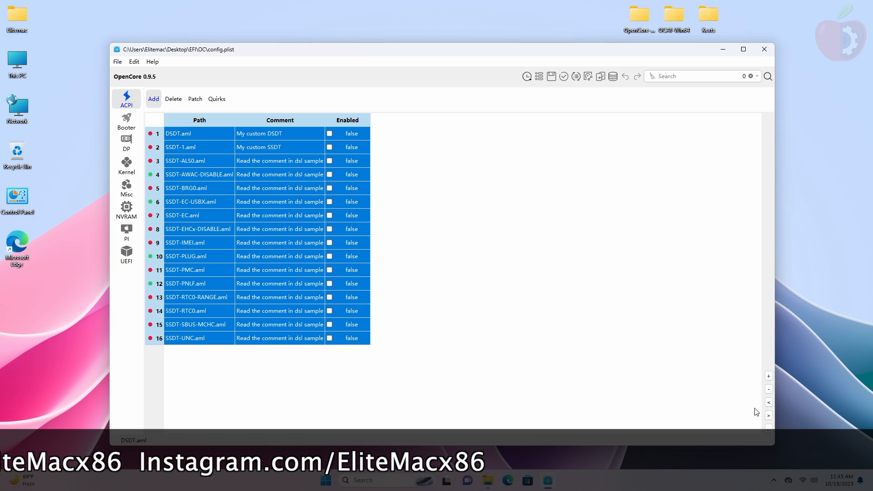
{"action": "left_click", "coordinate": [768, 390]}
{"action": "left_click", "coordinate": [173, 98]}
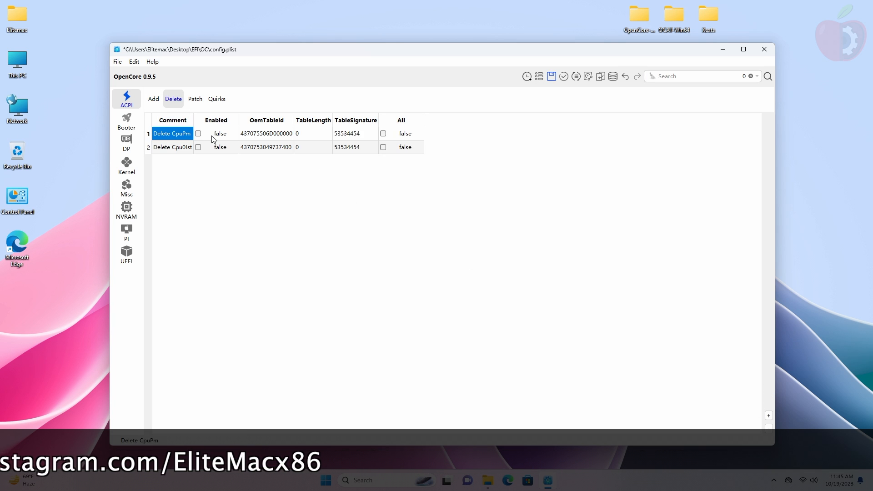
{"action": "key", "text": "ctrl+a"}
{"action": "left_click", "coordinate": [768, 428]}
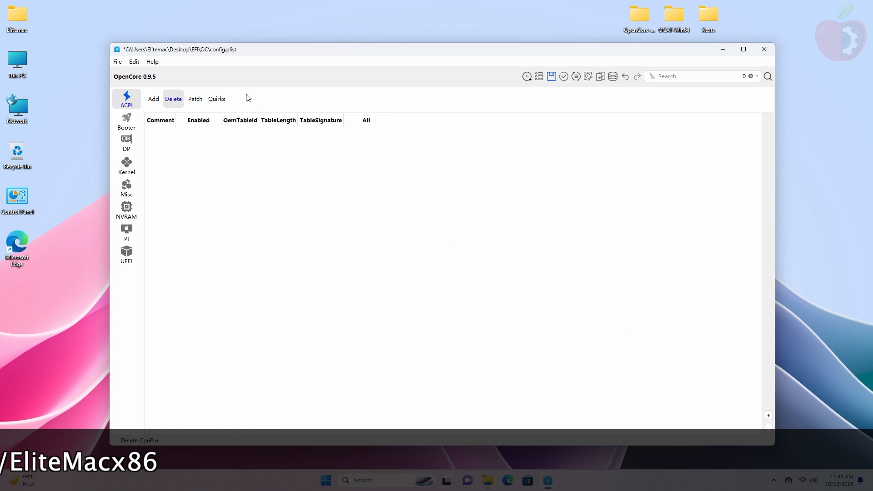
{"action": "left_click", "coordinate": [195, 99]}
{"action": "key", "text": "ctrl+a"}
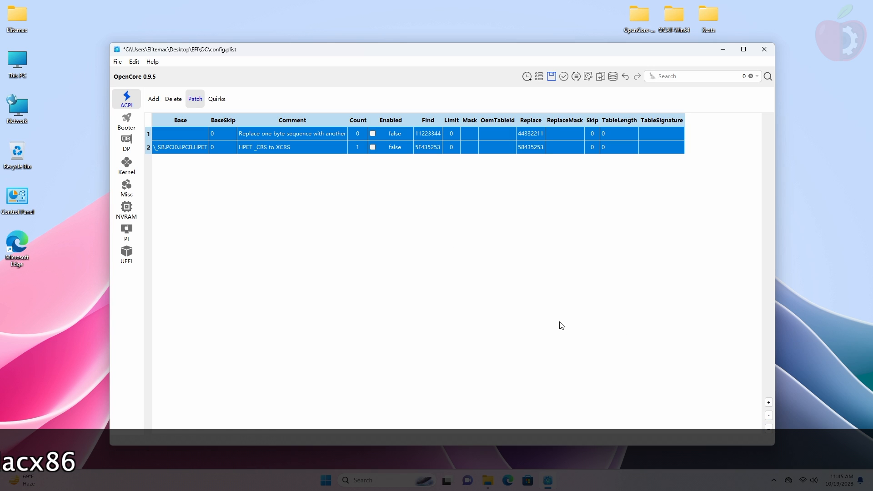
{"action": "left_click", "coordinate": [768, 416]}
Step: Turn off the ResetLogoStatus ACPI quirk
{"action": "left_click", "coordinate": [225, 101]}
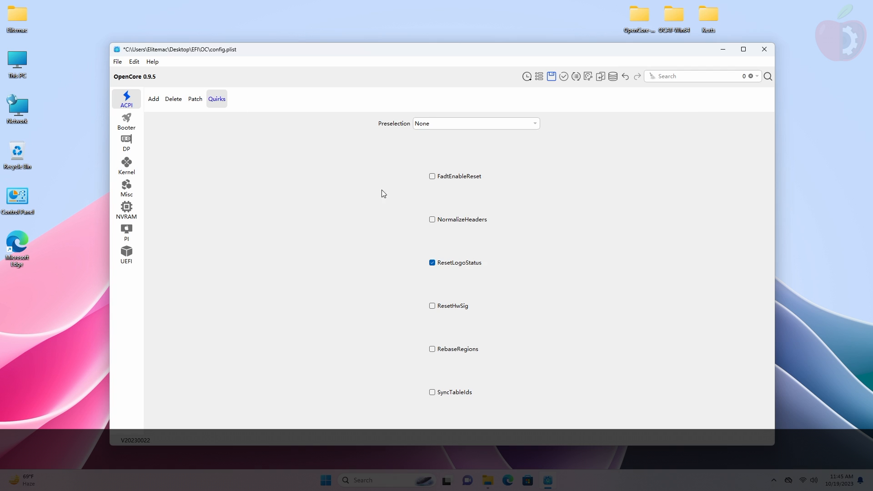
{"action": "left_click", "coordinate": [456, 263]}
{"action": "left_click", "coordinate": [148, 103]}
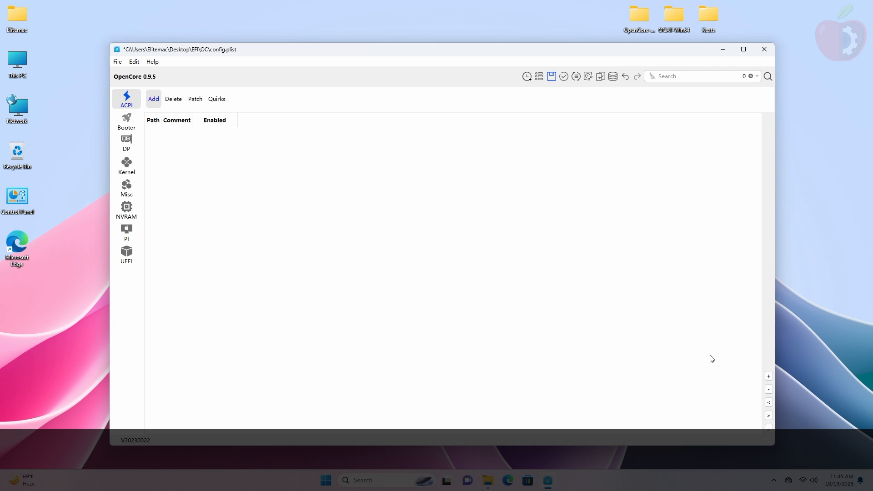
Step: Add SSDT-EC-USBX, SSDT-AWAC-DISABLE, SSDT-PLUG and SSDT-PNLF to ACPI Add, with SSDT-EC-USBX on top
{"action": "left_click", "coordinate": [769, 376]}
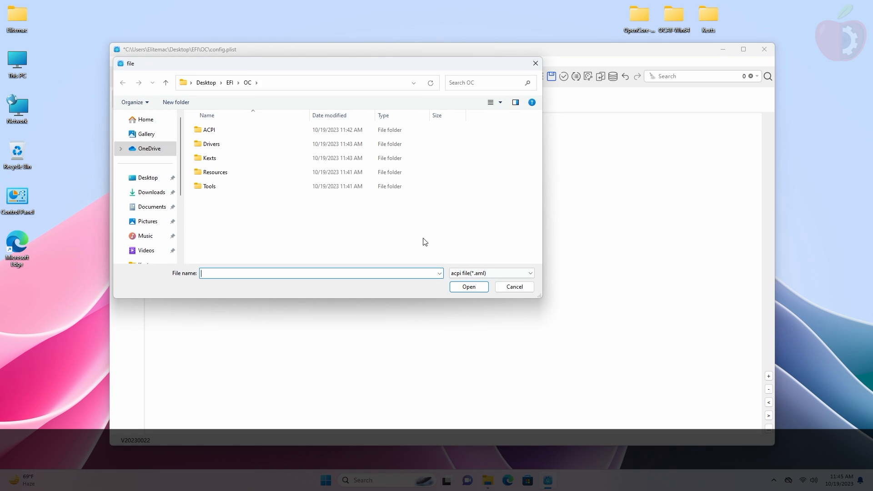
{"action": "double_click", "coordinate": [257, 134]}
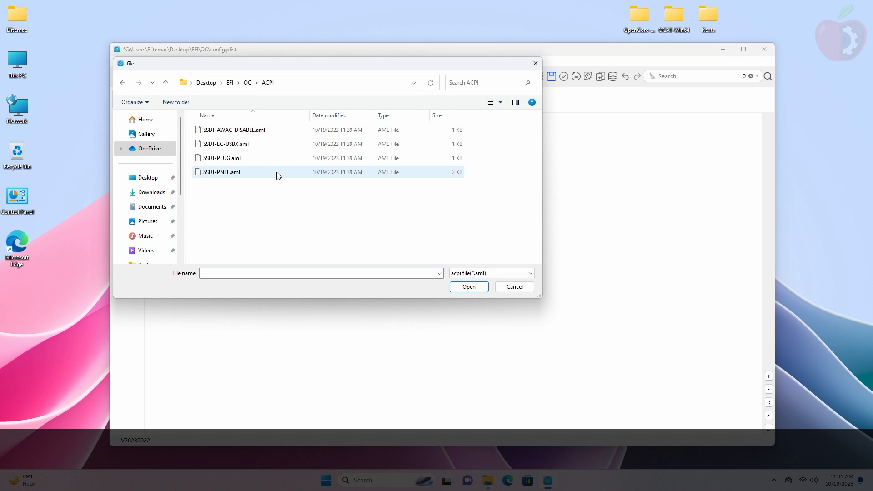
{"action": "key", "text": "ctrl+a"}
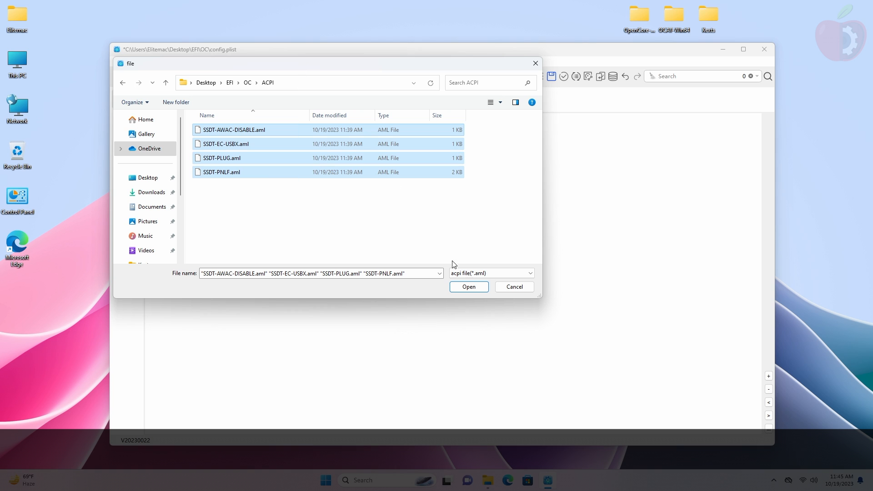
{"action": "left_click", "coordinate": [470, 287]}
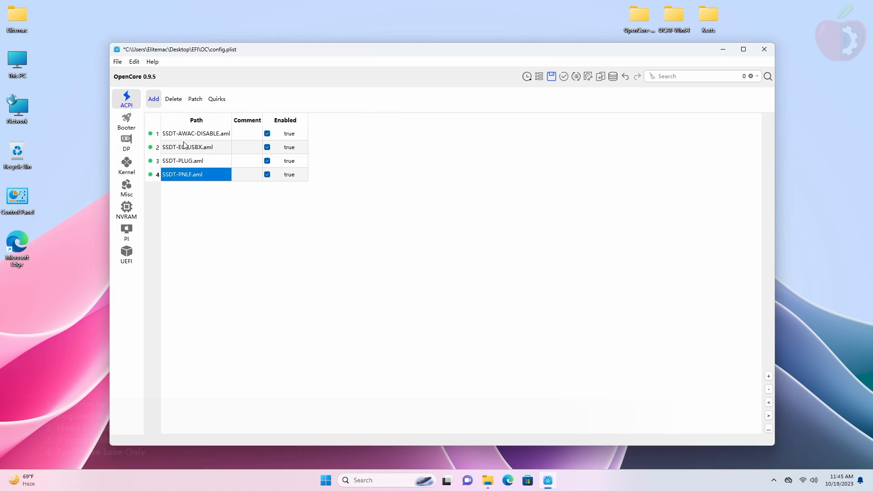
{"action": "left_click", "coordinate": [186, 146]}
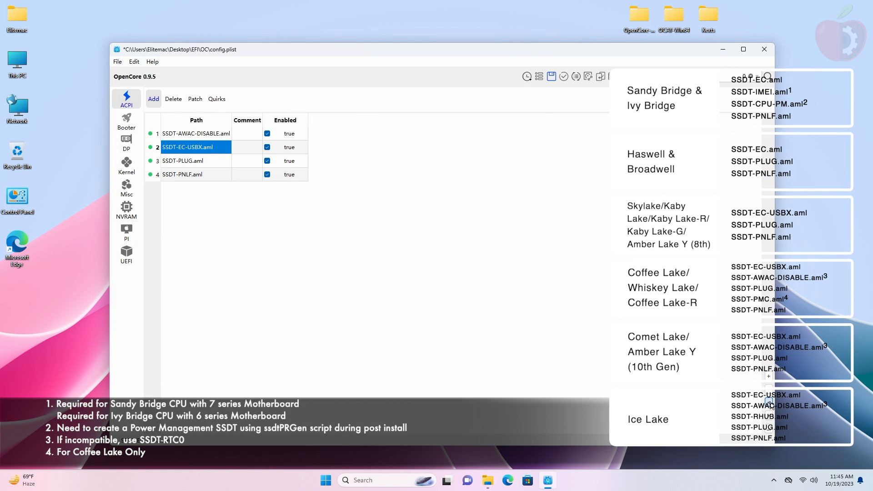
{"action": "left_click_drag", "start_coordinate": [185, 146], "coordinate": [187, 133]}
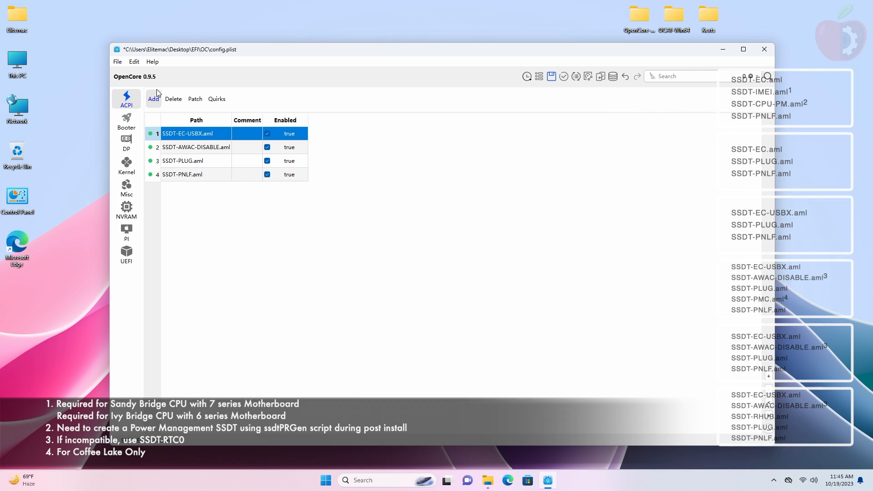
{"action": "left_click", "coordinate": [181, 101]}
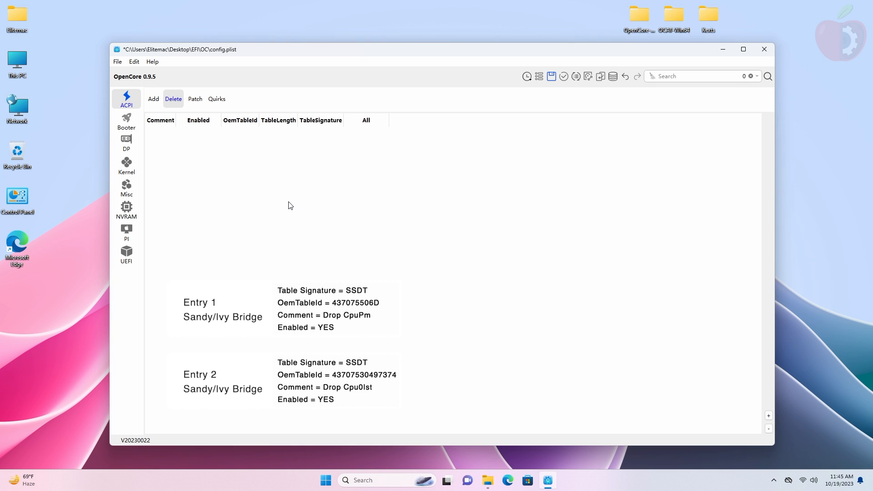
Step: Clear both Booter MmioWhitelist entries and the Apple Booter patch
{"action": "left_click", "coordinate": [135, 122]}
{"action": "key", "text": "ctrl+a"}
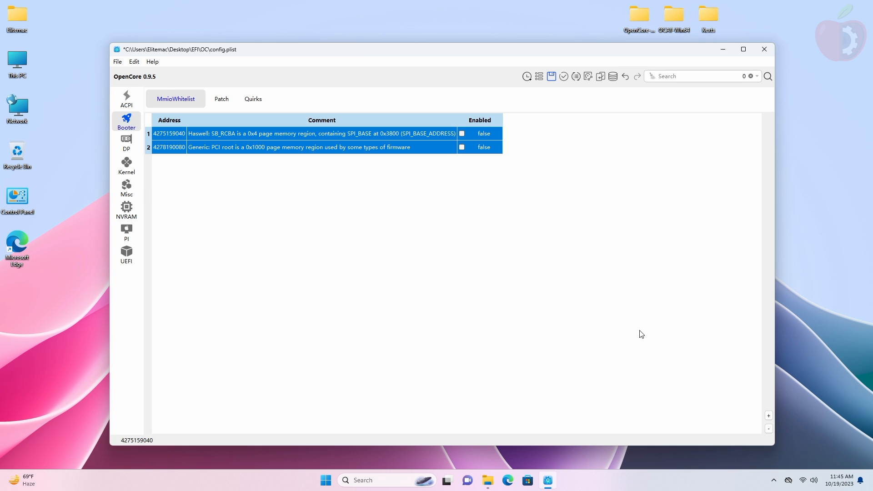
{"action": "left_click", "coordinate": [769, 428]}
{"action": "left_click", "coordinate": [230, 95]}
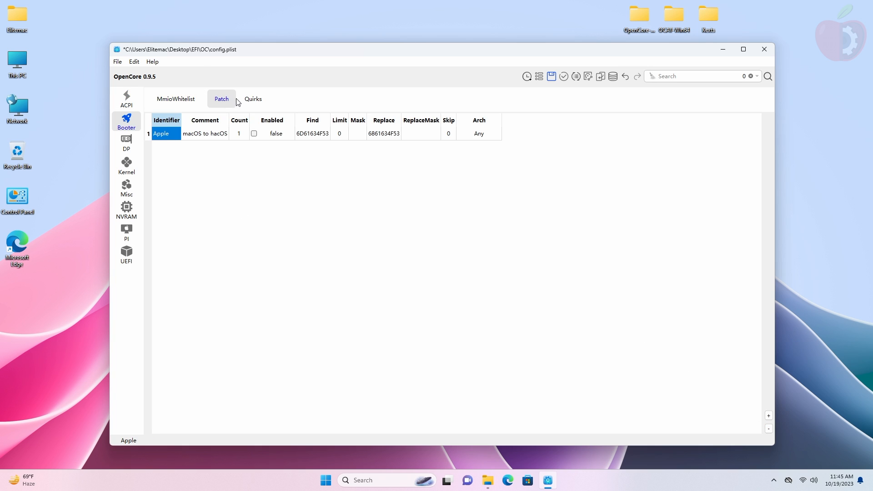
{"action": "left_click", "coordinate": [768, 429]}
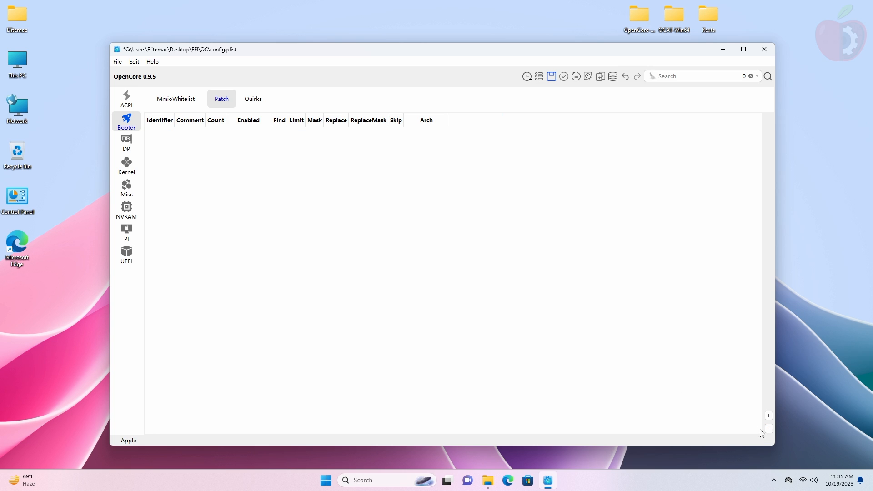
Step: Enable the ProtectUefiServices Booter quirk, leaving ResizeAppleGpuBar at -1
{"action": "left_click", "coordinate": [254, 103]}
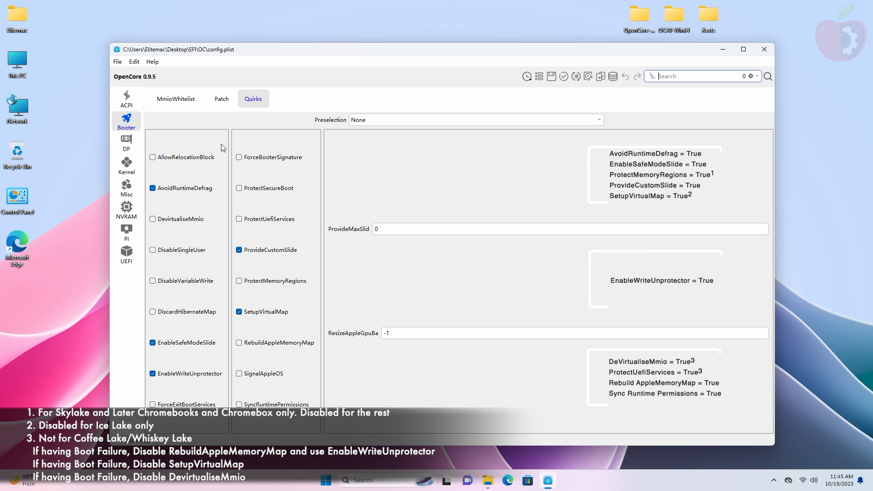
{"action": "left_click", "coordinate": [262, 220]}
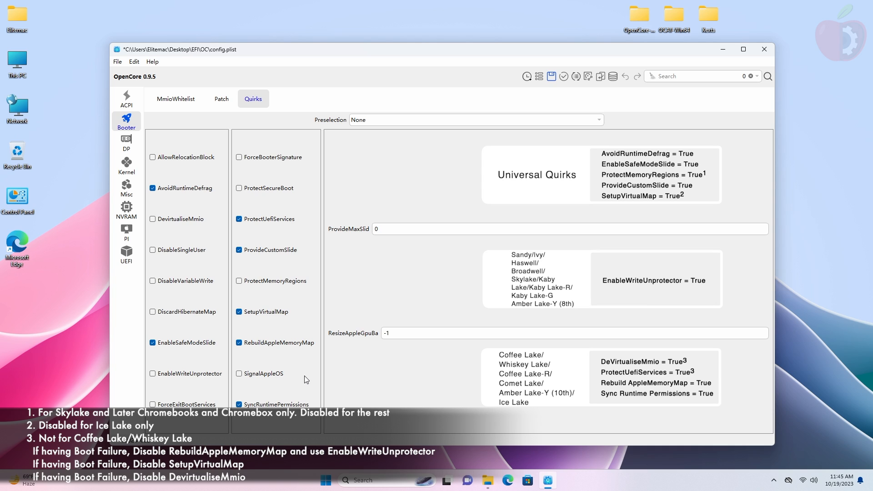
{"action": "left_click", "coordinate": [416, 334]}
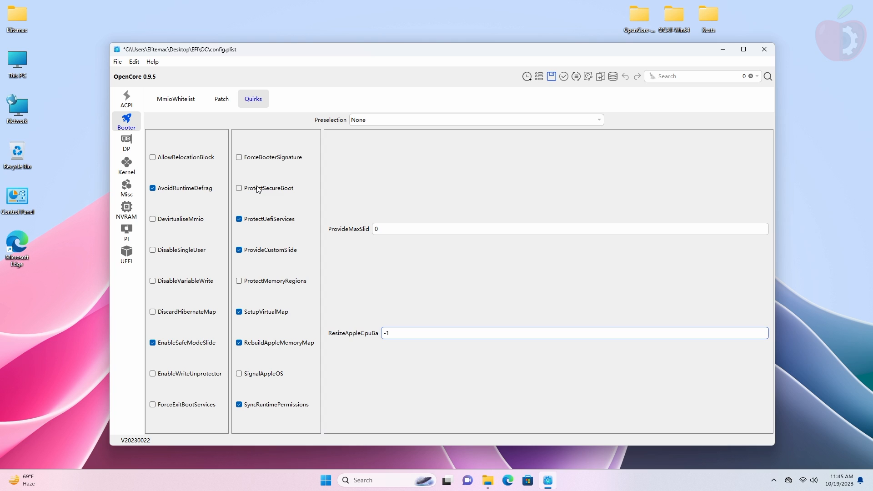
{"action": "left_click", "coordinate": [127, 145]}
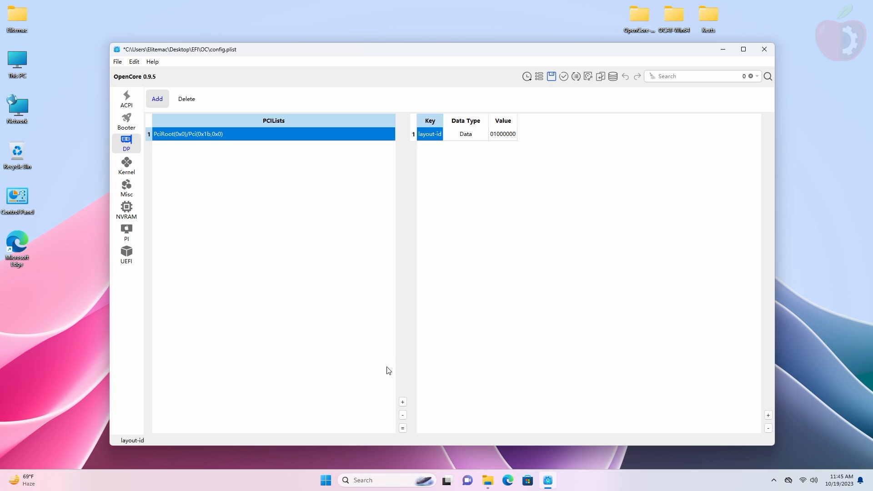
Step: Delete the PciRoot(0x0)/Pci(0x1b,0x0) device property and all 16 Kernel Add kexts
{"action": "left_click", "coordinate": [403, 415]}
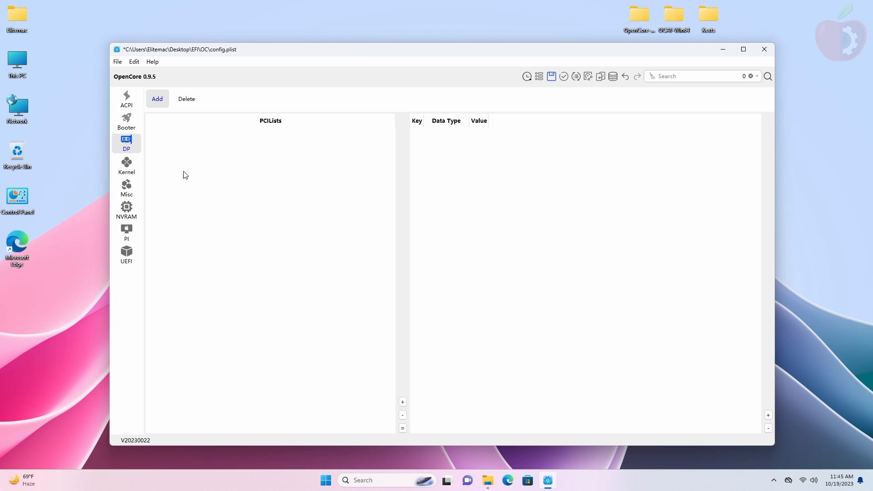
{"action": "left_click", "coordinate": [127, 166]}
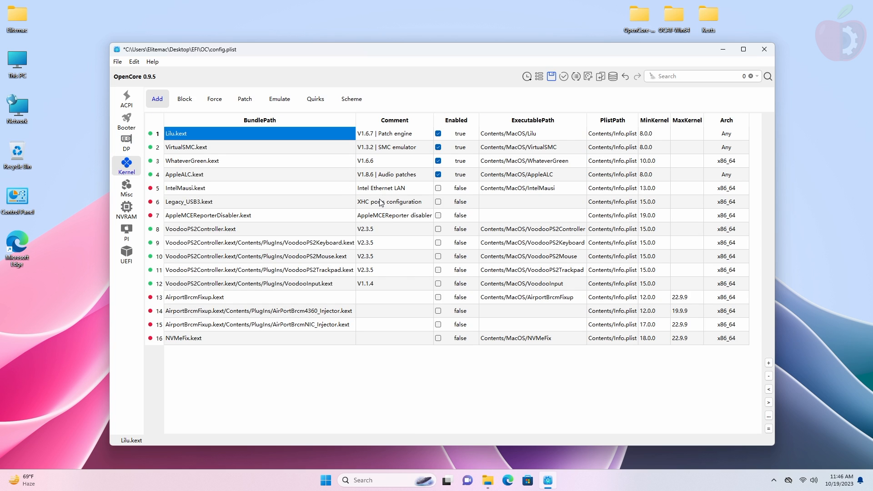
{"action": "key", "text": "ctrl+a"}
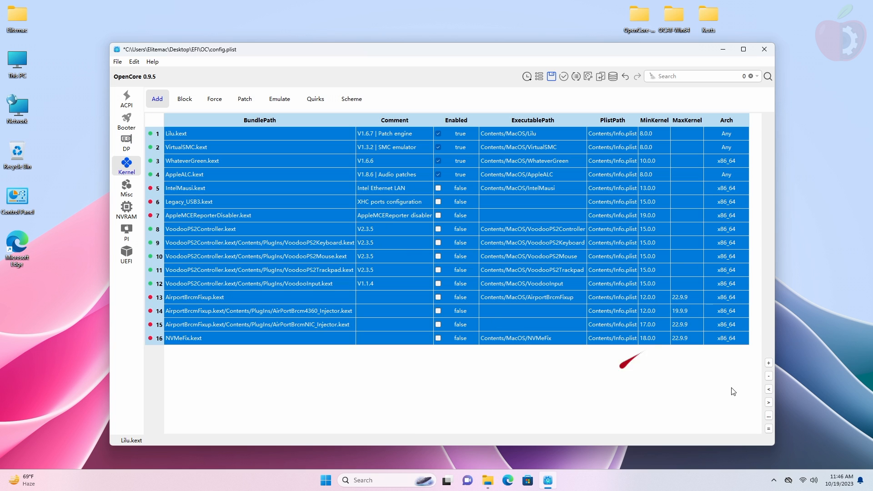
{"action": "key", "text": "Delete"}
Step: Remove the AppleTyMCEDriver block, IONetworkingFamily force and all 10 kernel patch entries
{"action": "left_click", "coordinate": [185, 98]}
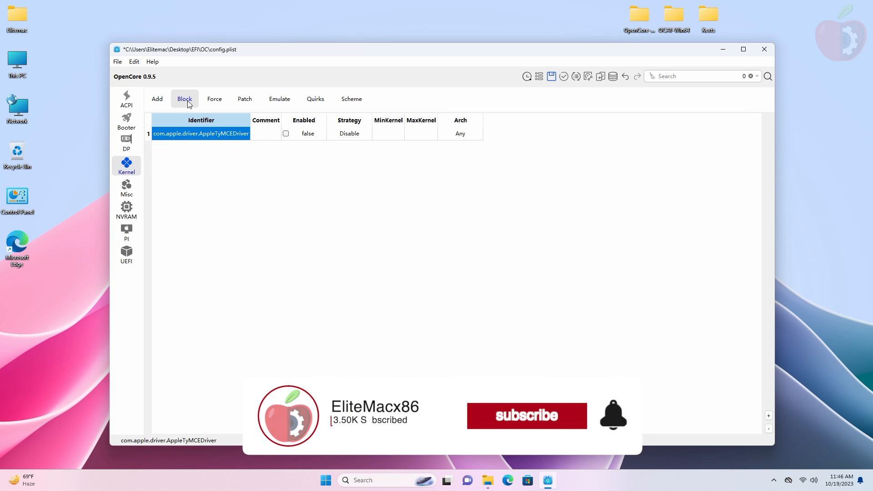
{"action": "left_click", "coordinate": [769, 428]}
{"action": "left_click", "coordinate": [227, 104]}
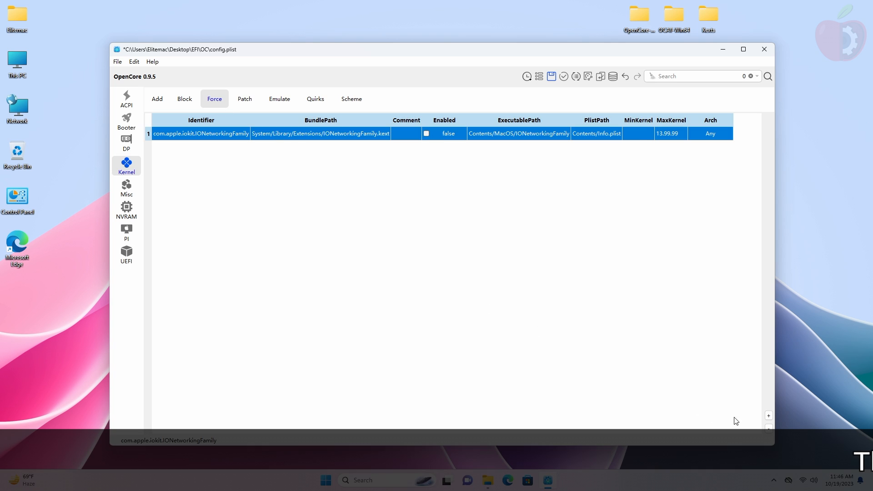
{"action": "left_click", "coordinate": [768, 428]}
{"action": "left_click", "coordinate": [245, 98]}
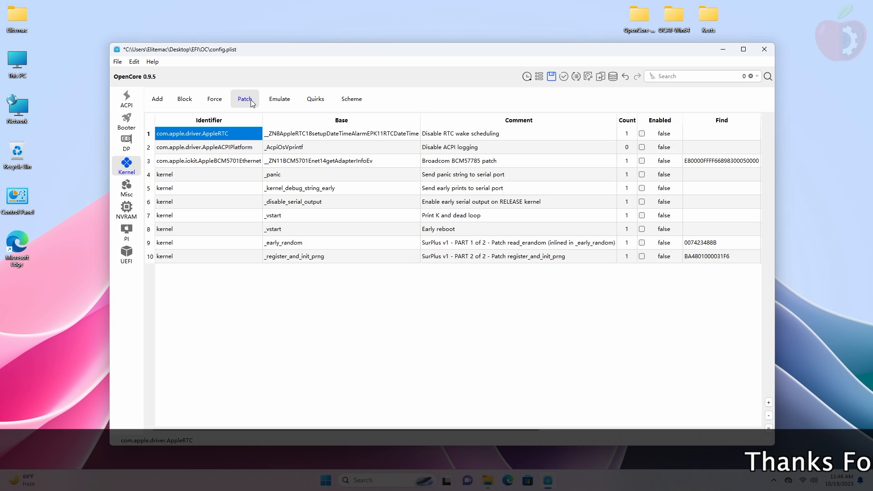
{"action": "key", "text": "ctrl+a"}
{"action": "key", "text": "Delete"}
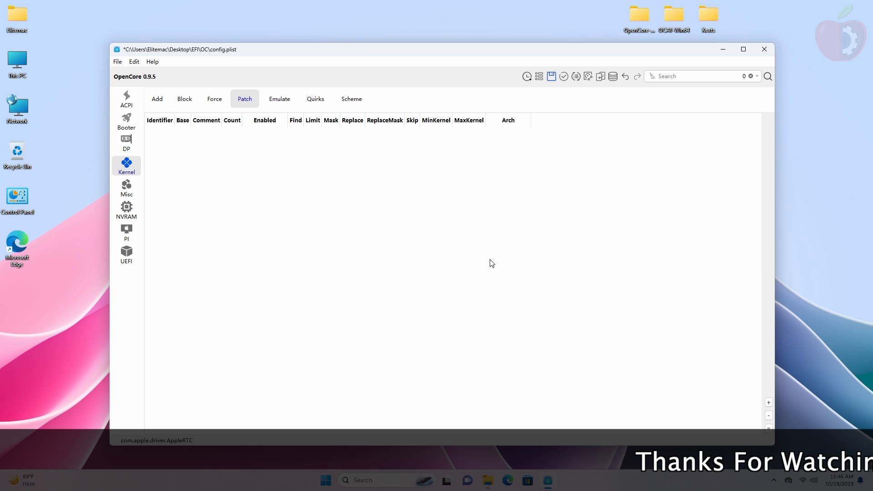
Step: Begin adding a kext folder to Kernel Add from the Desktop
{"action": "left_click", "coordinate": [157, 99]}
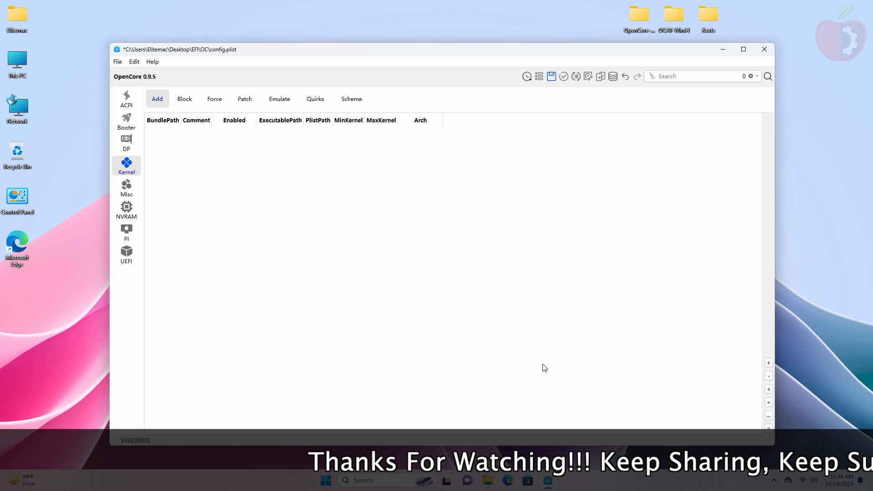
{"action": "left_click", "coordinate": [769, 364]}
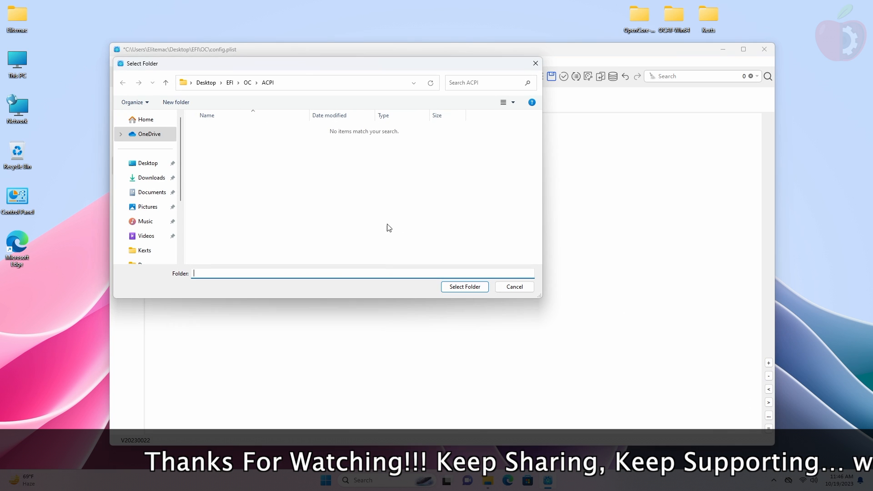
{"action": "left_click", "coordinate": [148, 163]}
Step: Add Lilu.kext and VirtualSMC.kext from EFI\OC\Kexts to Kernel Add
{"action": "double_click", "coordinate": [215, 131]}
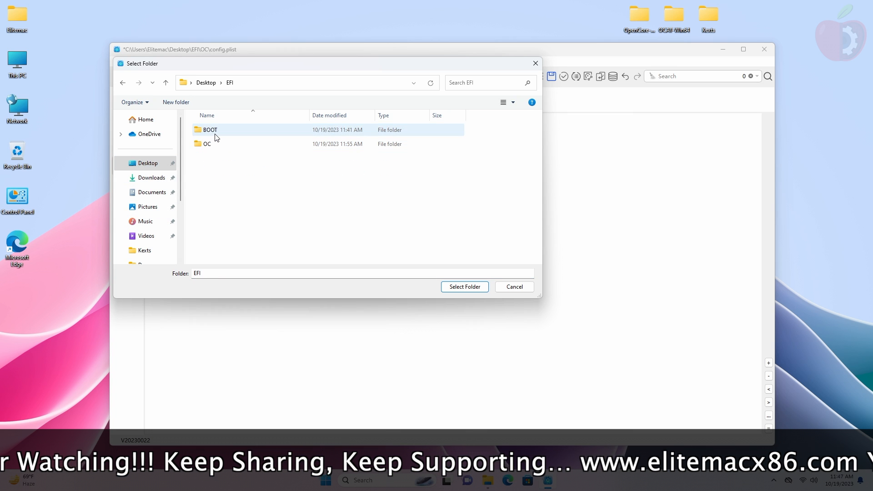
{"action": "double_click", "coordinate": [219, 144]}
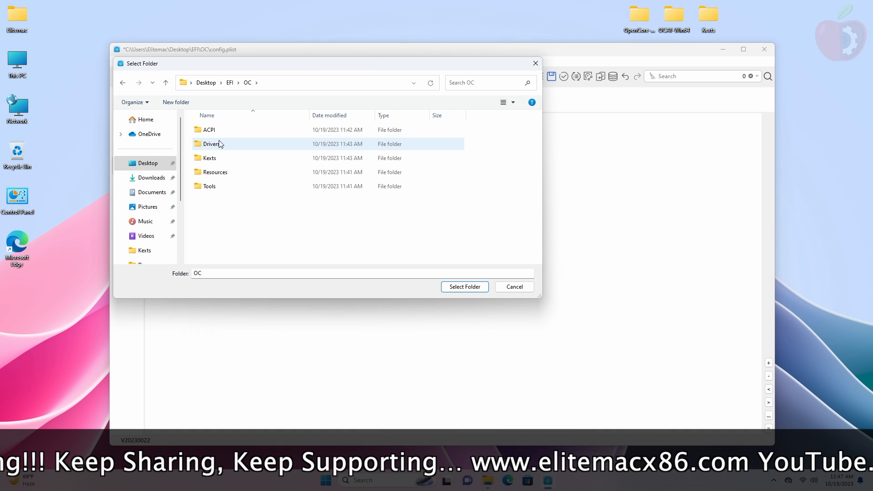
{"action": "double_click", "coordinate": [214, 158]}
{"action": "left_click", "coordinate": [227, 145]}
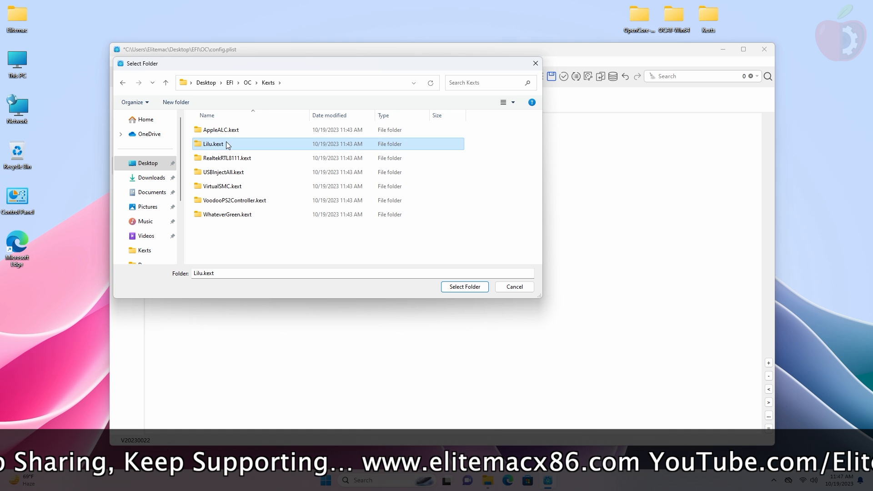
{"action": "left_click", "coordinate": [478, 288]}
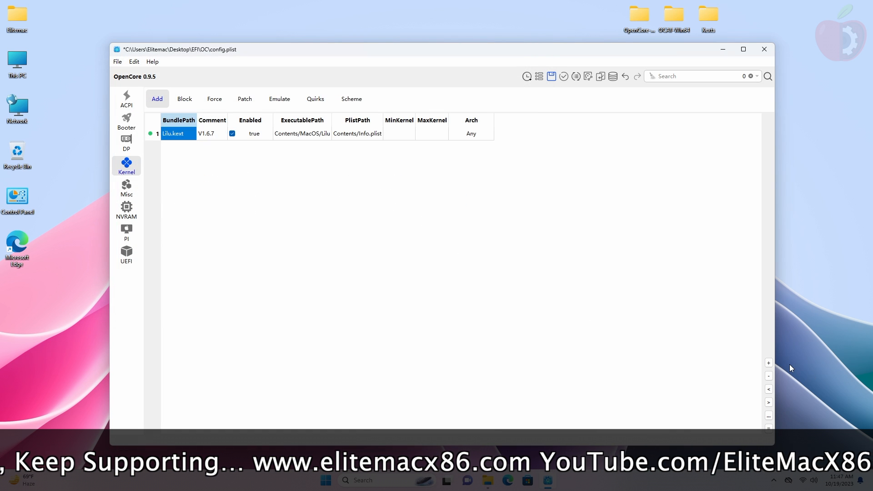
{"action": "left_click", "coordinate": [768, 363]}
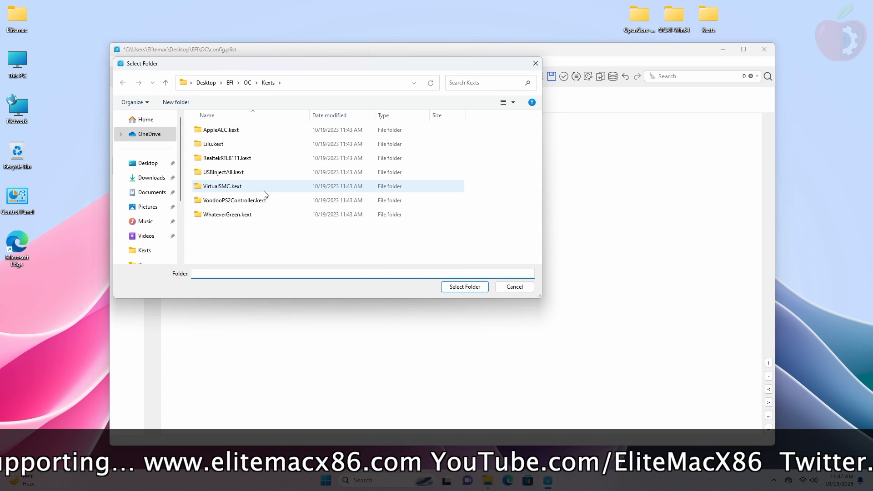
{"action": "left_click", "coordinate": [251, 190]}
{"action": "left_click", "coordinate": [459, 286]}
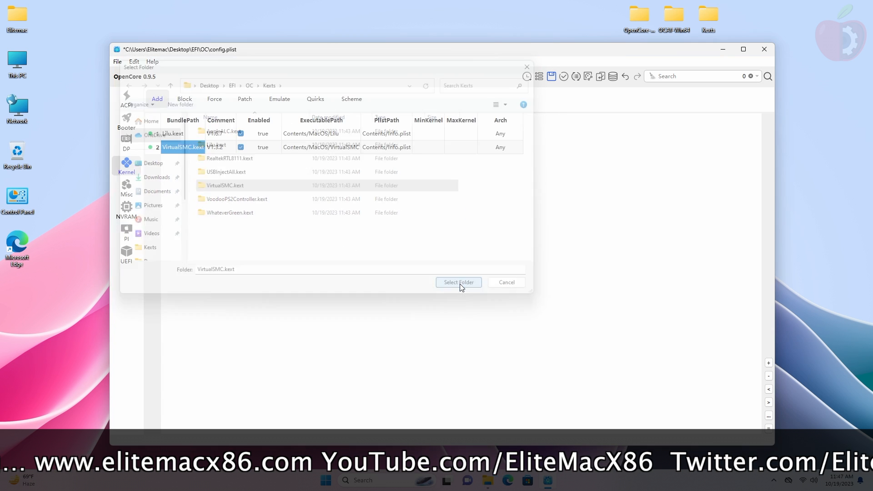
Step: Add the WhateverGreen, AppleALC and USBInjectAll kexts
{"action": "left_click", "coordinate": [769, 363]}
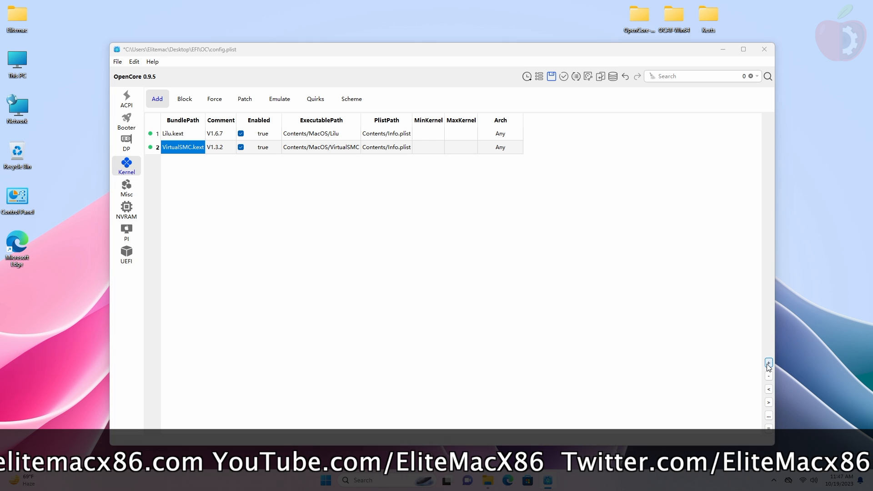
{"action": "left_click", "coordinate": [313, 215]}
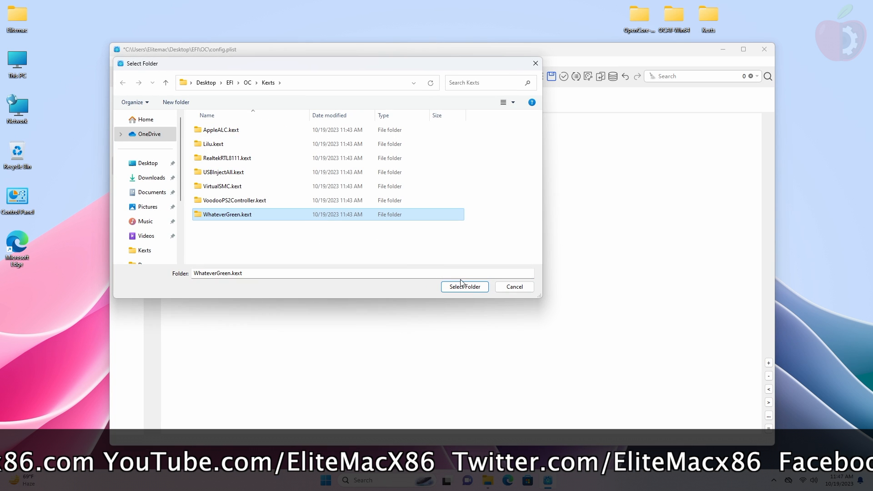
{"action": "left_click", "coordinate": [471, 291]}
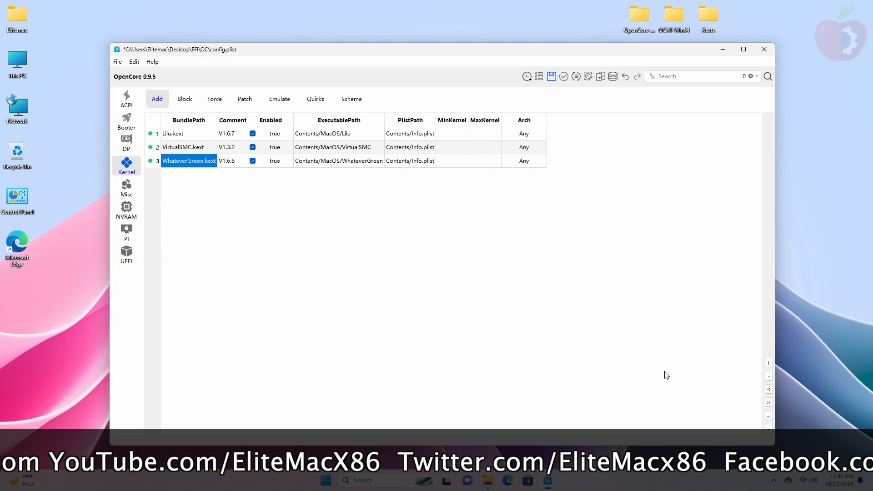
{"action": "left_click", "coordinate": [768, 363]}
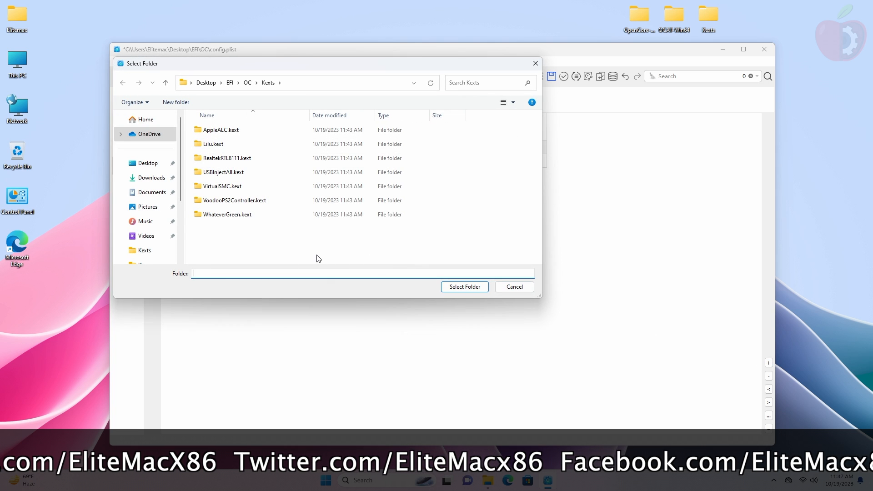
{"action": "left_click", "coordinate": [250, 134]}
{"action": "left_click", "coordinate": [464, 287]}
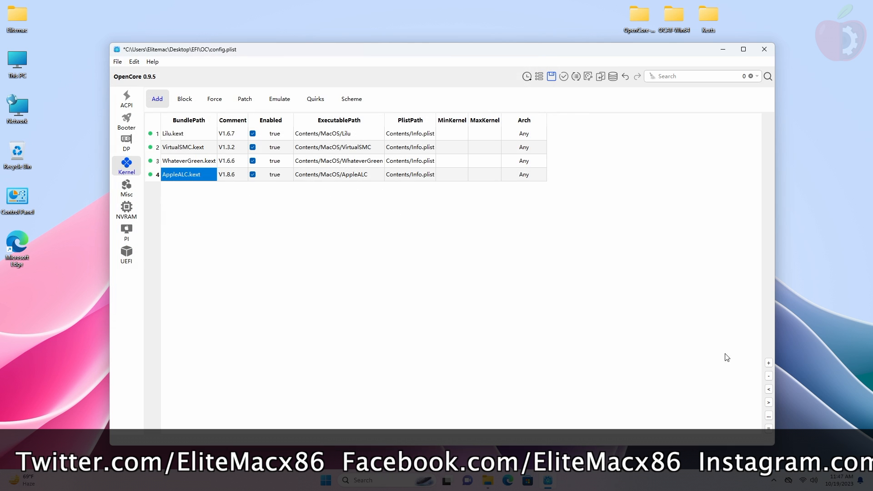
{"action": "left_click", "coordinate": [768, 364]}
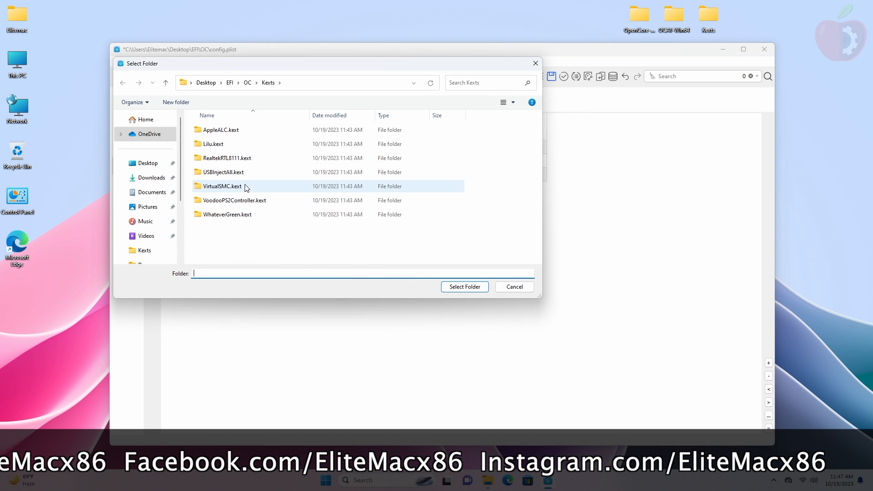
{"action": "left_click", "coordinate": [241, 172]}
{"action": "left_click", "coordinate": [463, 287]}
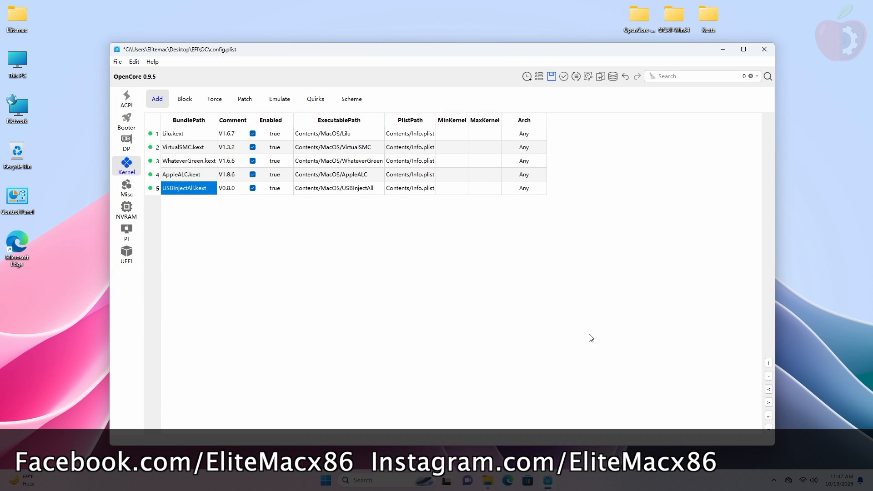
Step: Add VoodooPS2Controller with its plugins and RealtekRTL8111
{"action": "left_click", "coordinate": [768, 362]}
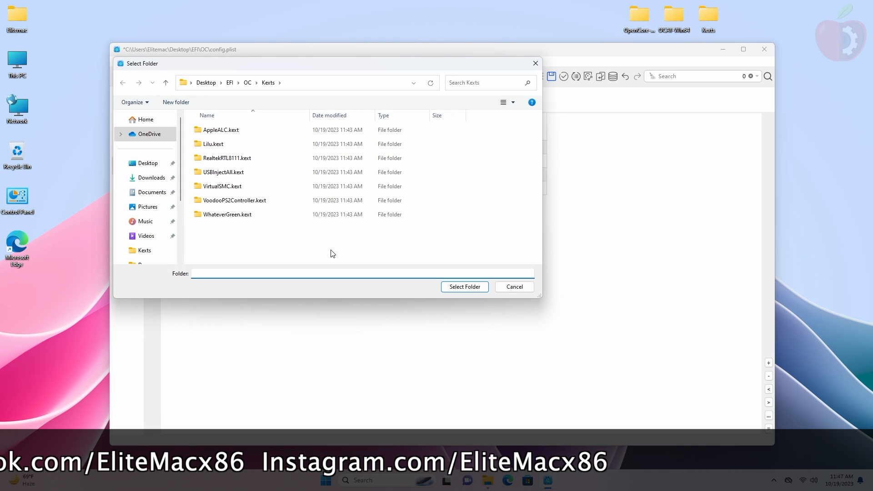
{"action": "left_click", "coordinate": [280, 198]}
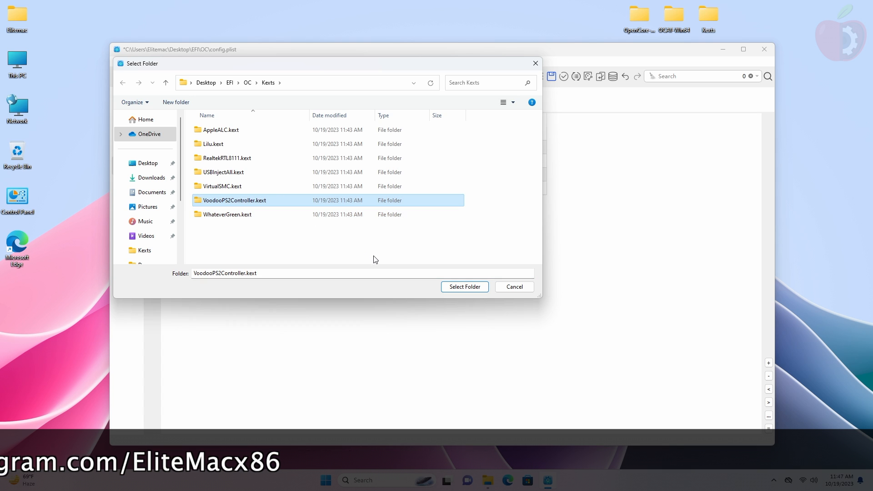
{"action": "left_click", "coordinate": [469, 291]}
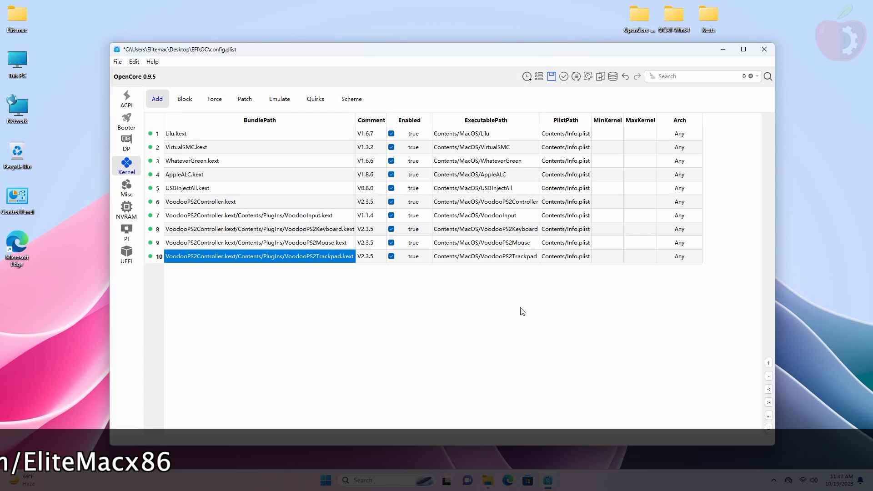
{"action": "left_click", "coordinate": [769, 363]}
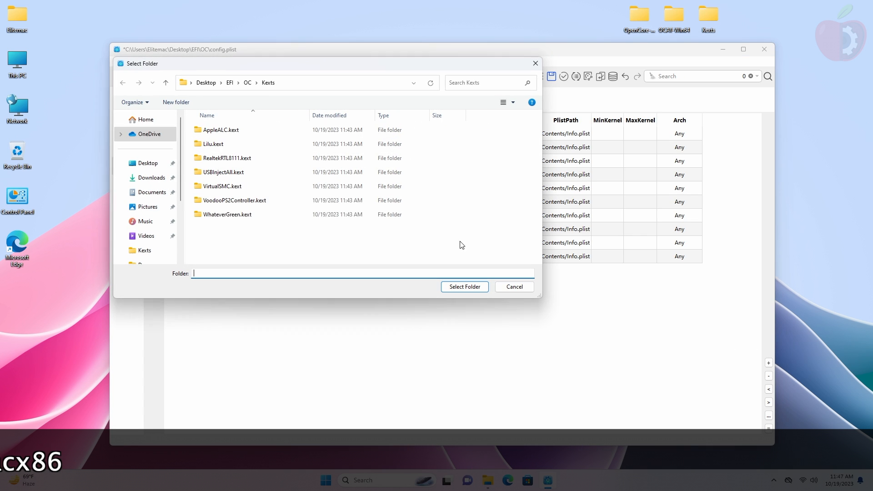
{"action": "left_click", "coordinate": [255, 156]}
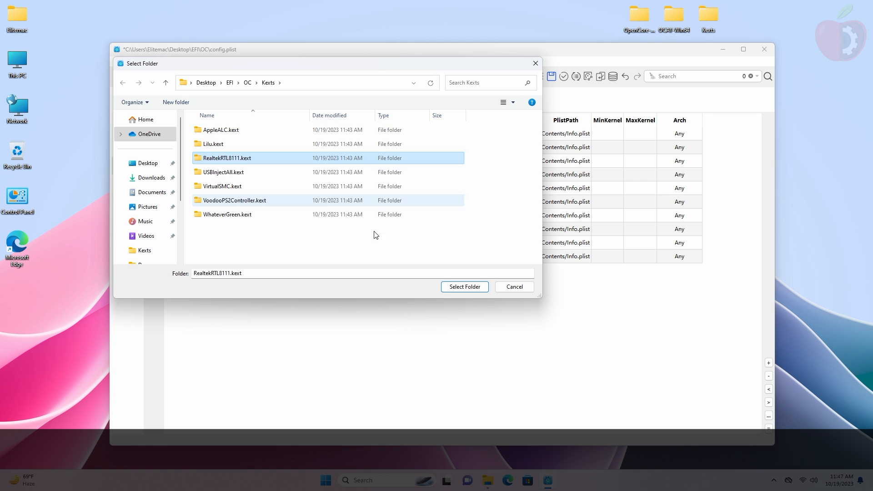
{"action": "left_click", "coordinate": [477, 289]}
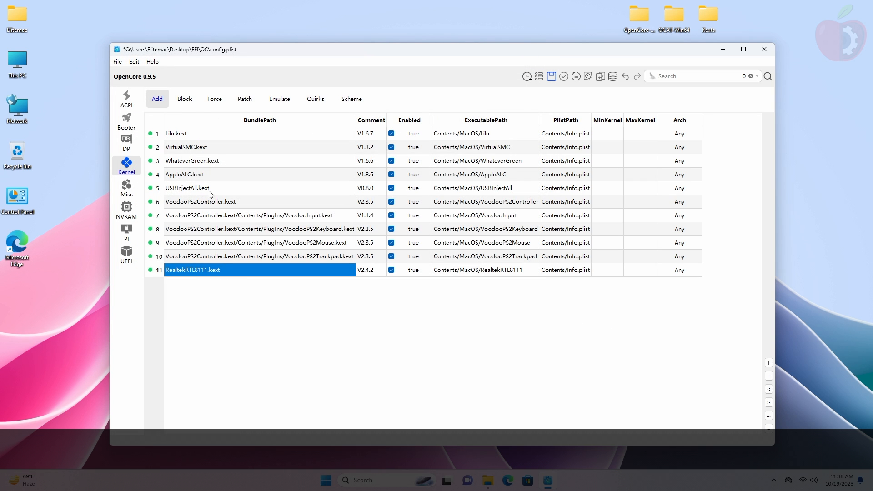
{"action": "left_click", "coordinate": [279, 98]}
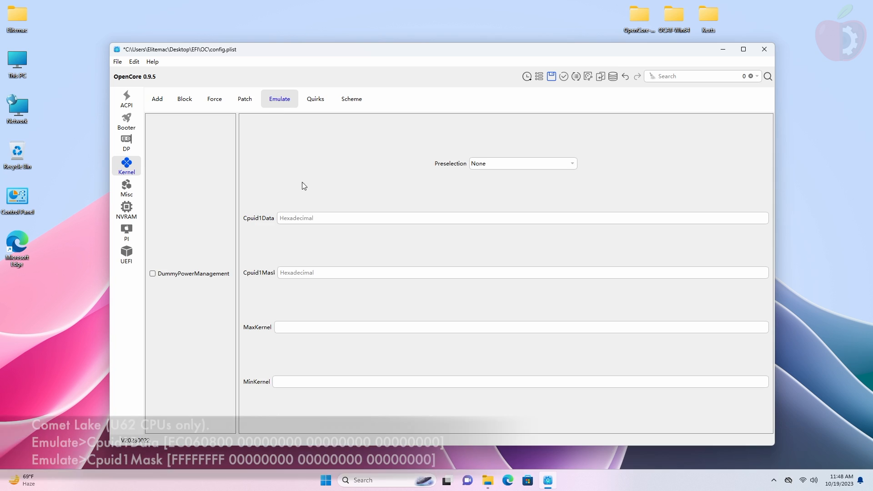
Step: Tick AppleCpuPmCfgLock, AppleXcpmCfgLock, PanicNoKextDump, PowerTimeoutKernelPanic and LapicKernelPanic kernel quirks
{"action": "left_click", "coordinate": [335, 218]}
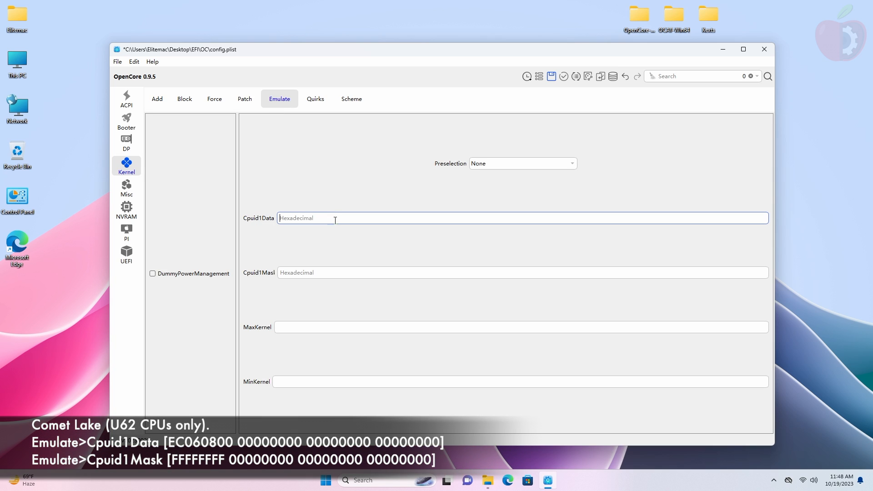
{"action": "left_click", "coordinate": [368, 274]}
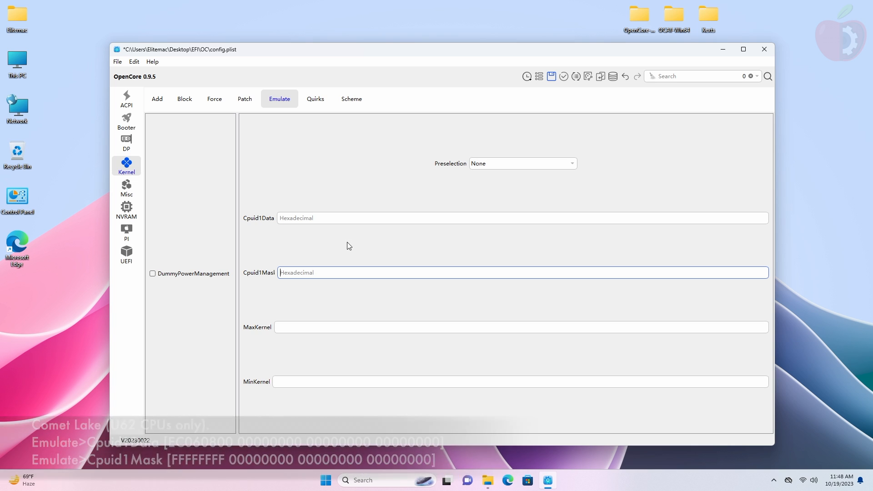
{"action": "left_click", "coordinate": [310, 104]}
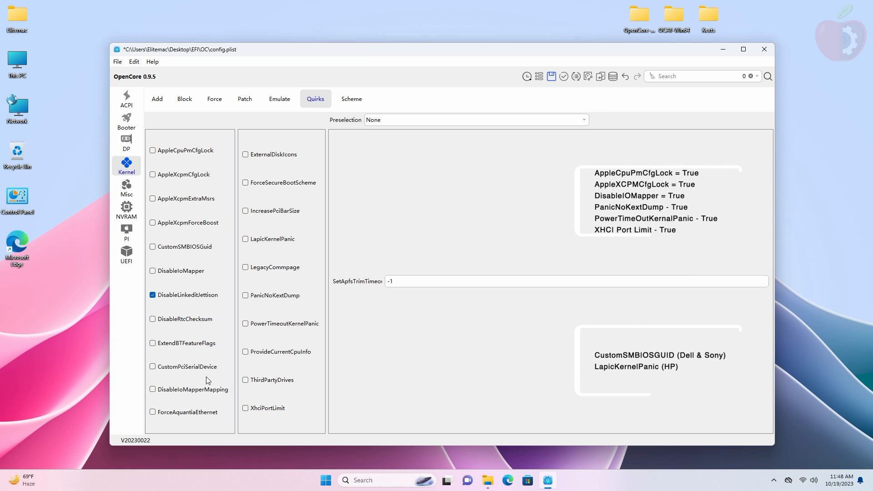
{"action": "left_click", "coordinate": [198, 152]}
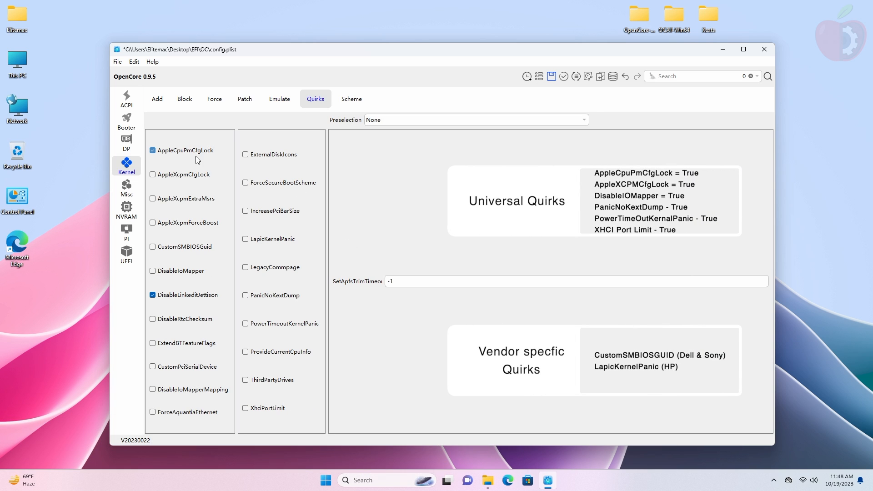
{"action": "left_click", "coordinate": [202, 175]}
{"action": "left_click", "coordinate": [282, 295]}
{"action": "left_click", "coordinate": [280, 325]}
{"action": "left_click", "coordinate": [277, 241]}
Step: Remove the CustomOS boot entry and all three Misc tool entries
{"action": "left_click", "coordinate": [140, 187]}
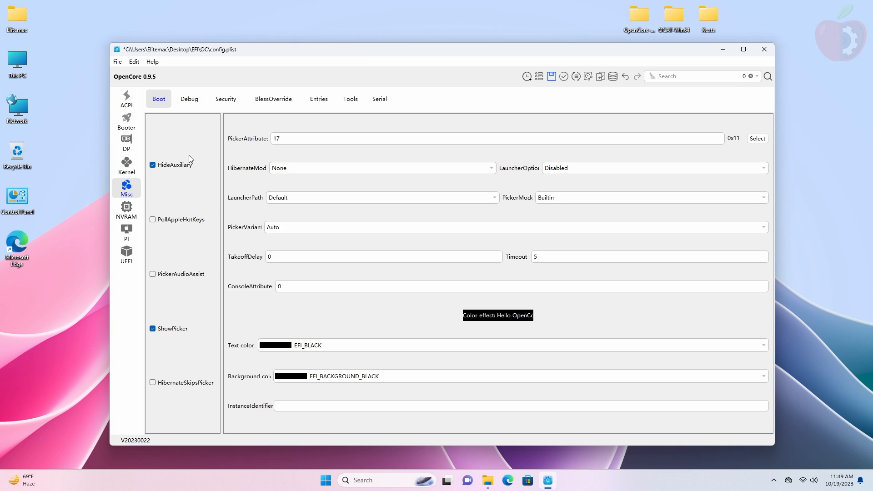
{"action": "left_click", "coordinate": [319, 100]}
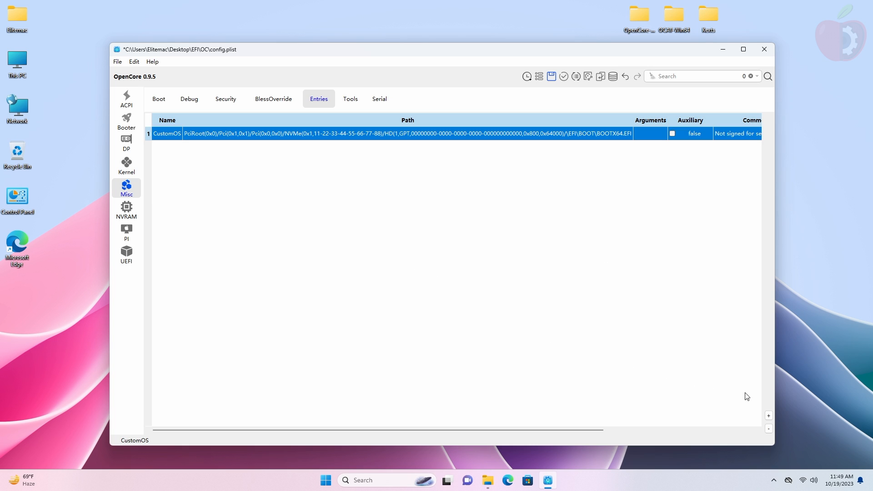
{"action": "left_click", "coordinate": [769, 429]}
{"action": "left_click", "coordinate": [357, 101]}
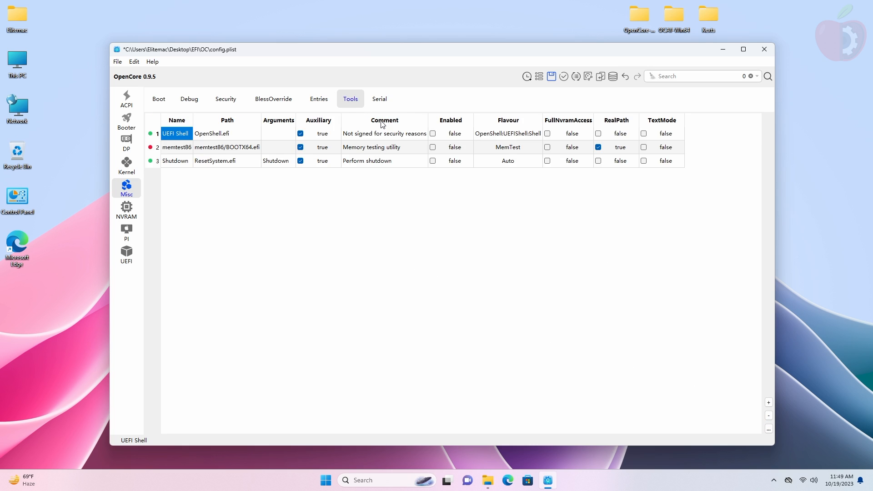
{"action": "key", "text": "ctrl+a"}
{"action": "left_click", "coordinate": [769, 415]}
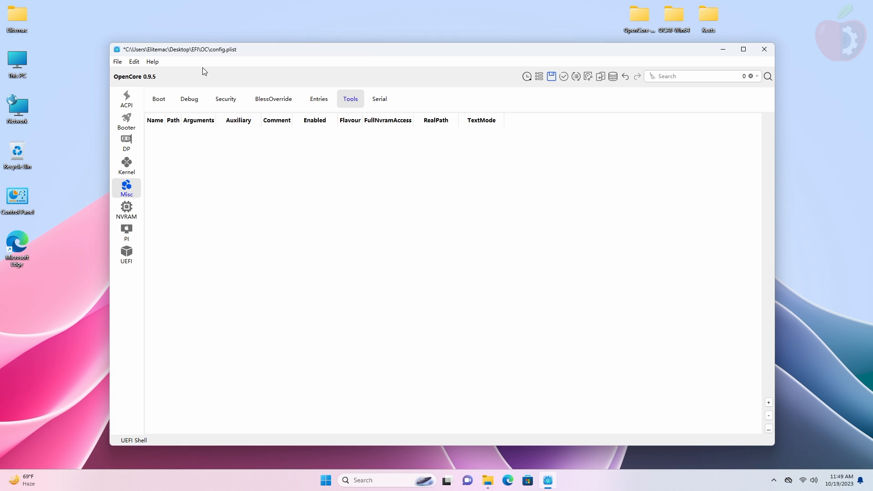
Step: Turn off HideAuxiliary and enable ApplePanic and AppleDebug
{"action": "left_click", "coordinate": [162, 97]}
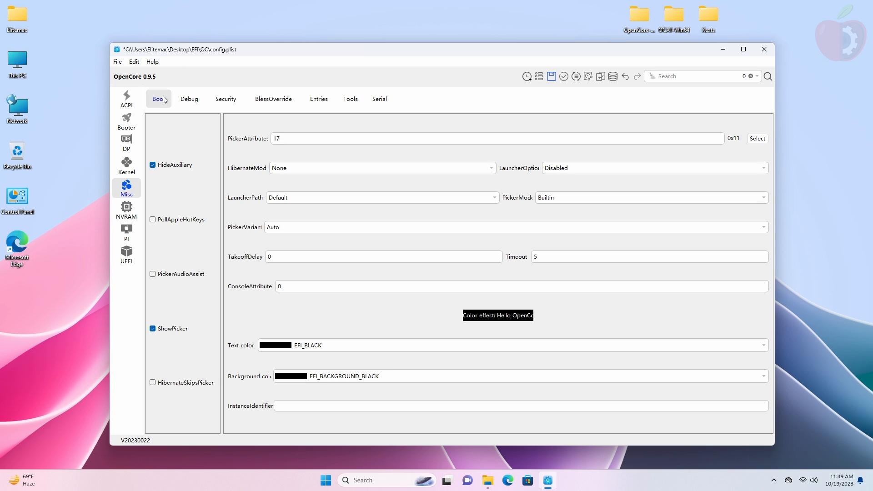
{"action": "left_click", "coordinate": [178, 165]}
{"action": "left_click", "coordinate": [190, 101]}
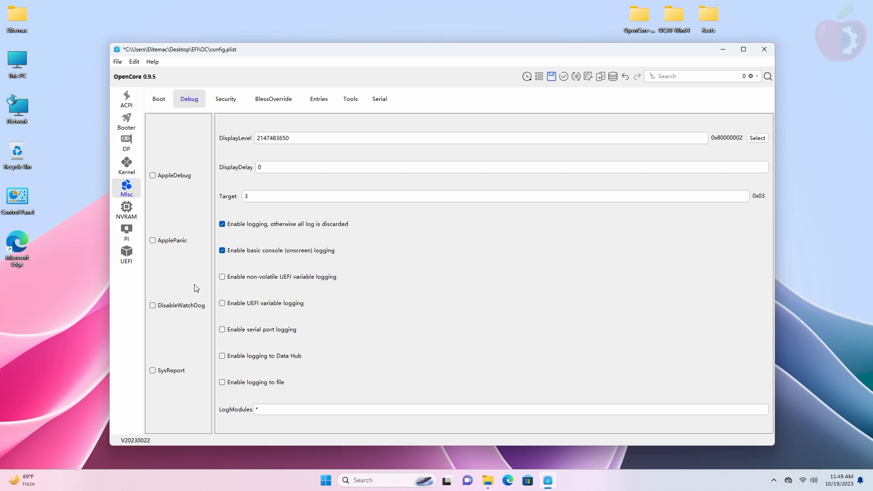
{"action": "left_click", "coordinate": [179, 244]}
{"action": "left_click", "coordinate": [179, 178]}
Step: Enable AllowSetDefault and set Vault to Optional in Misc Security
{"action": "left_click", "coordinate": [224, 101]}
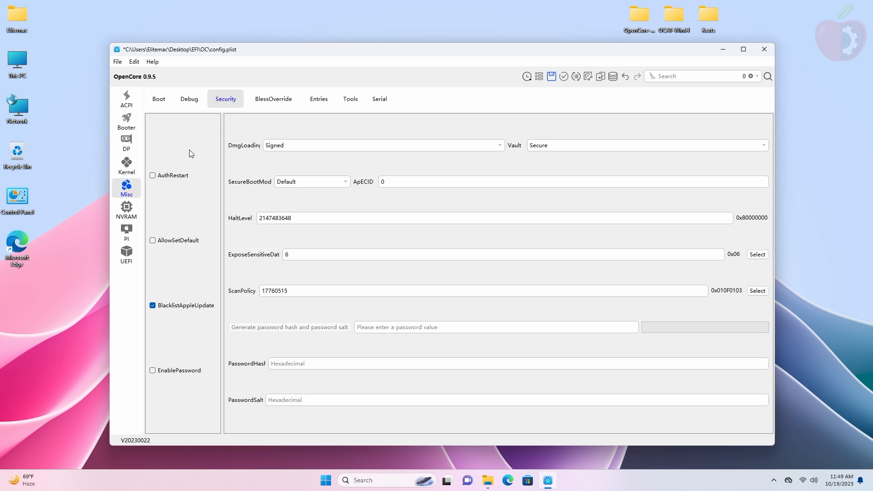
{"action": "left_click", "coordinate": [186, 241]}
{"action": "left_click", "coordinate": [761, 146]}
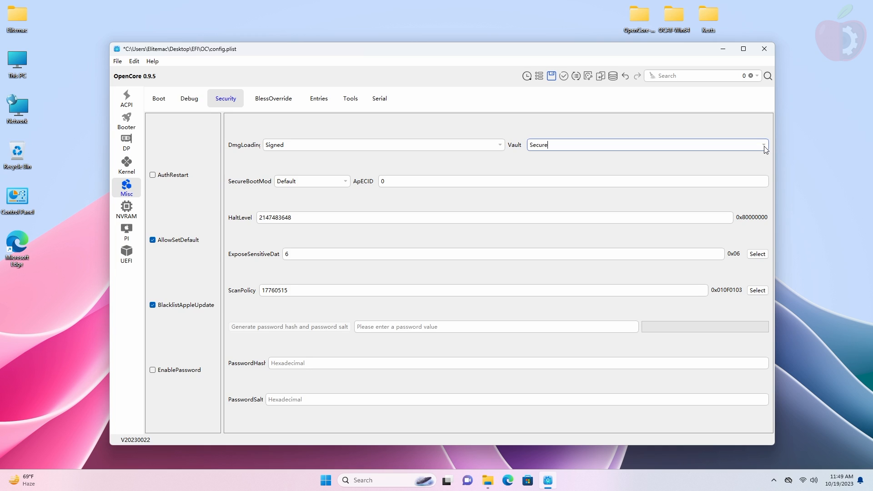
{"action": "left_click", "coordinate": [766, 150]}
{"action": "left_click", "coordinate": [607, 157]}
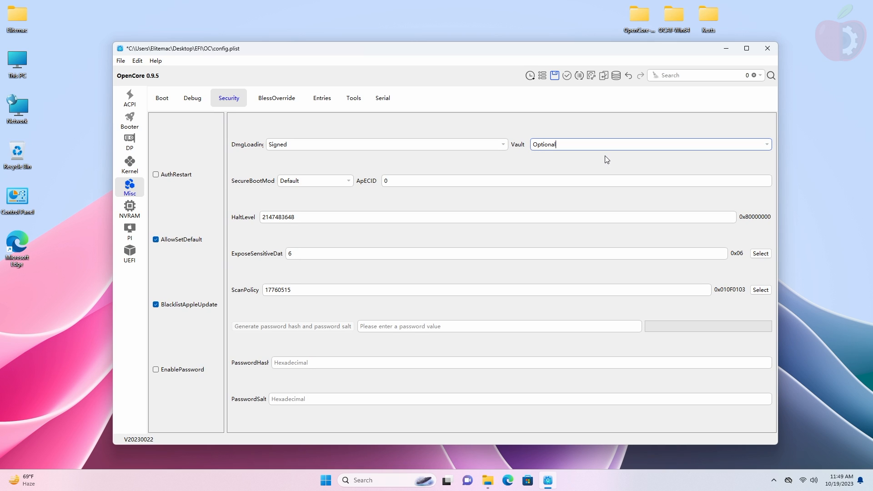
{"action": "double_click", "coordinate": [335, 286]}
Step: Set ScanPolicy to 0 and remove the #INFO NVRAM entry
{"action": "type", "text": "0"}
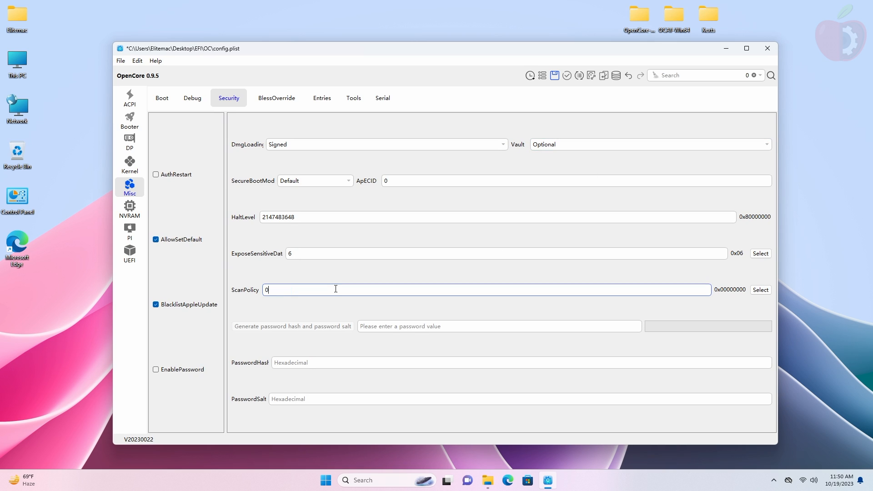
{"action": "left_click", "coordinate": [130, 209]}
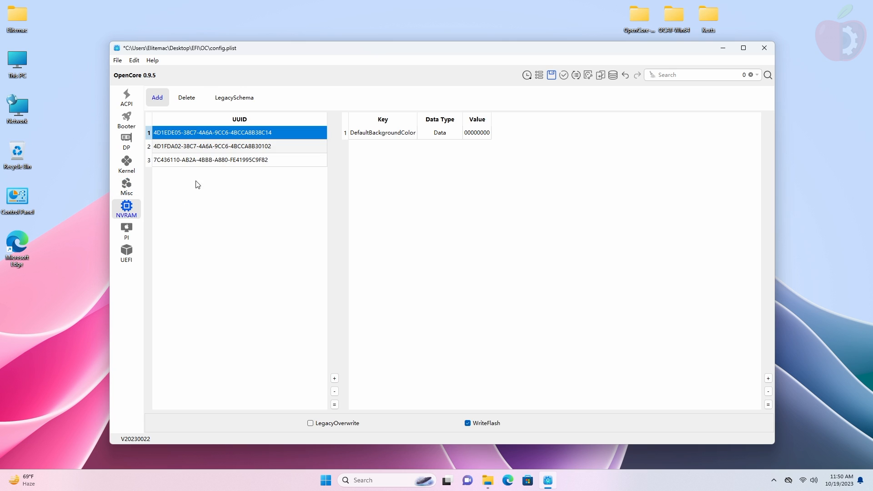
{"action": "left_click", "coordinate": [263, 160]}
{"action": "left_click", "coordinate": [359, 134]}
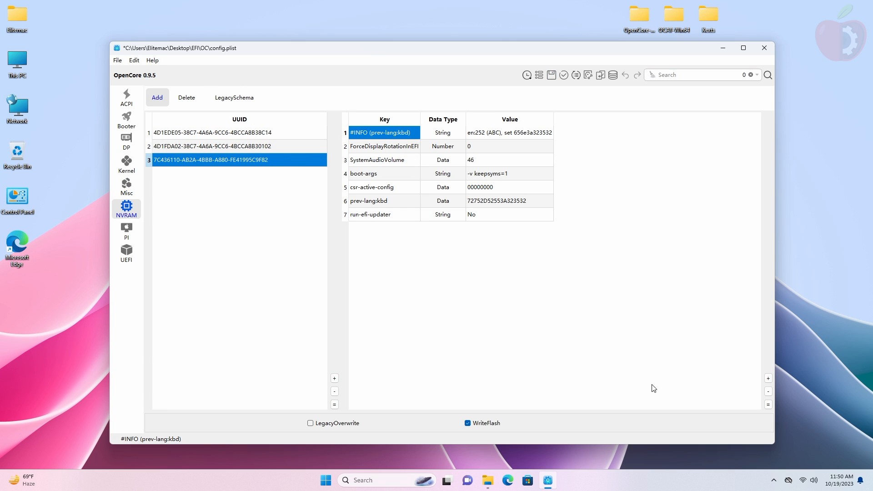
{"action": "left_click", "coordinate": [768, 392]}
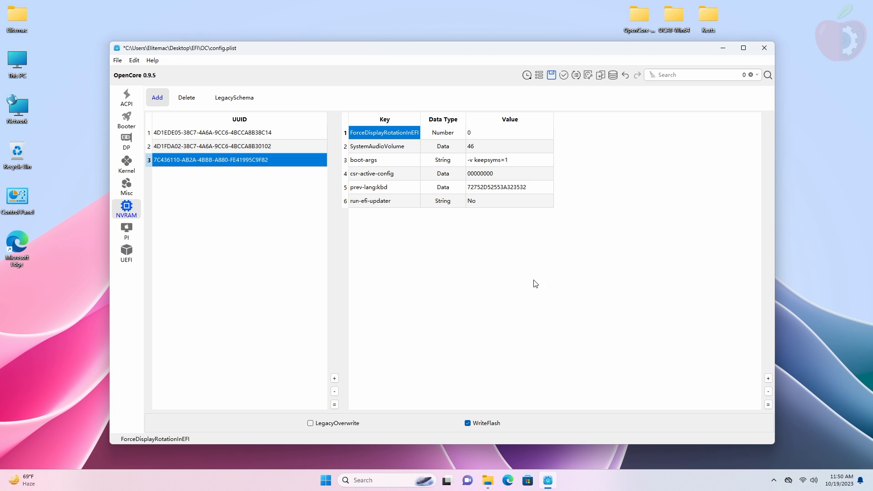
Step: Empty the prev-lang:kbd NVRAM value
{"action": "left_click", "coordinate": [483, 185]}
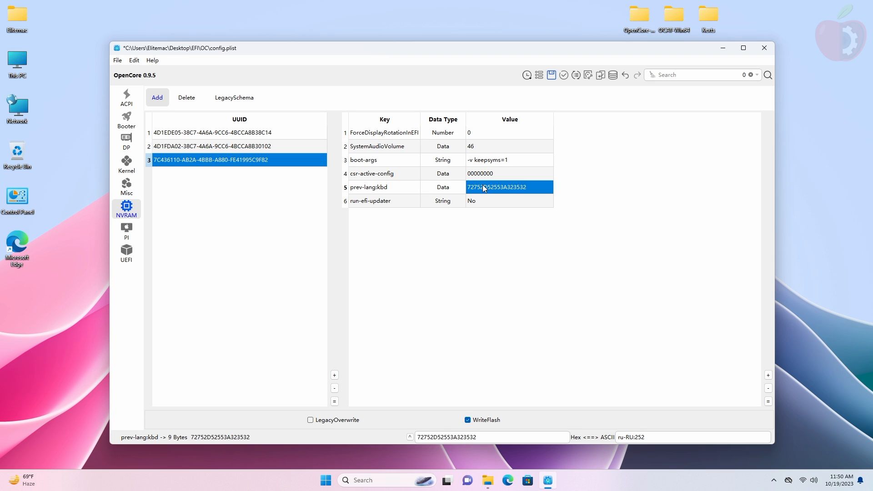
{"action": "left_click", "coordinate": [483, 184]}
{"action": "key", "text": "BackSpace"}
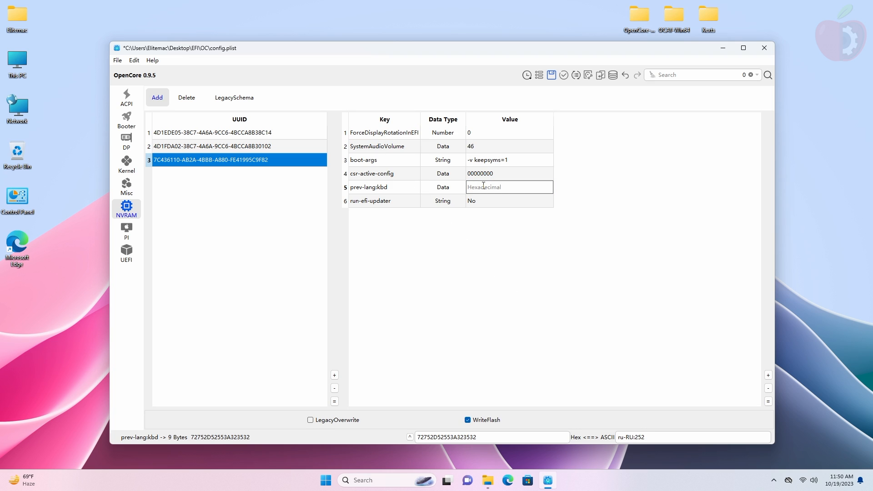
{"action": "key", "text": "Return"}
Step: Set boot-args to -v -igfxvesa alcid=13 debug=0x100 keepsyms=1
{"action": "left_click", "coordinate": [474, 163]}
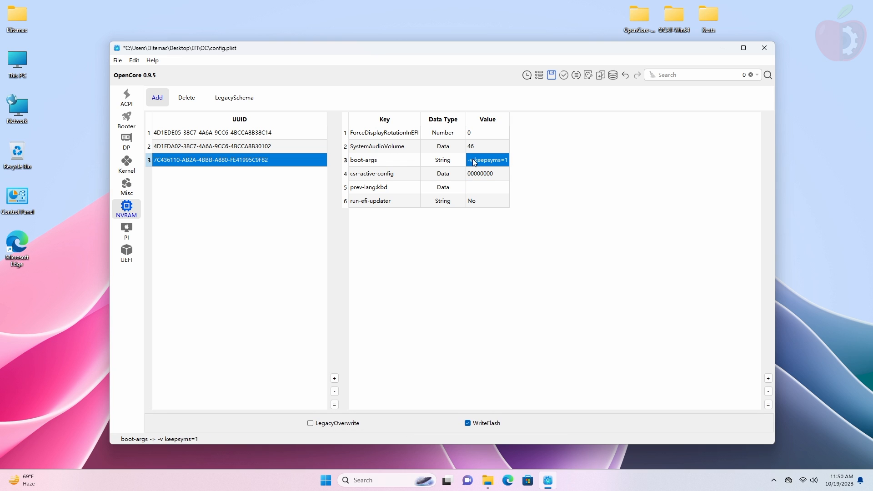
{"action": "double_click", "coordinate": [474, 160]}
{"action": "left_click", "coordinate": [472, 161]}
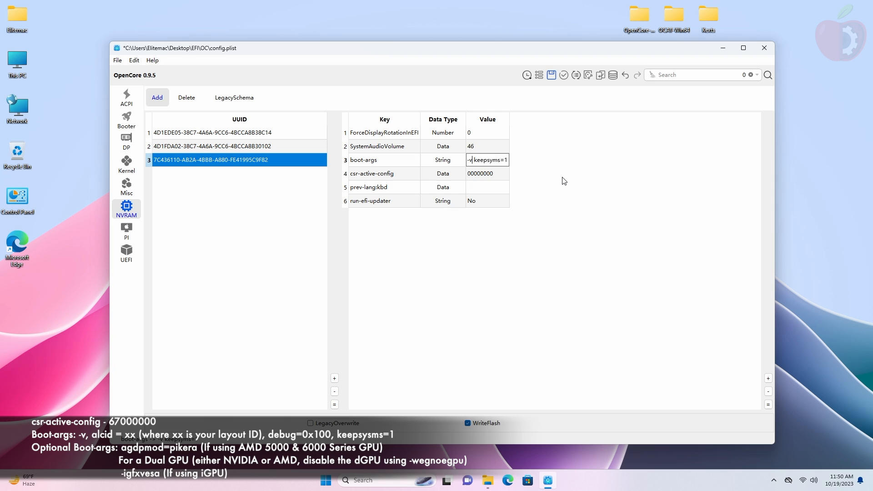
{"action": "type", "text": "-igf"}
{"action": "type", "text": "xves"}
{"action": "type", "text": "a alcid"}
{"action": "type", "text": "=13"}
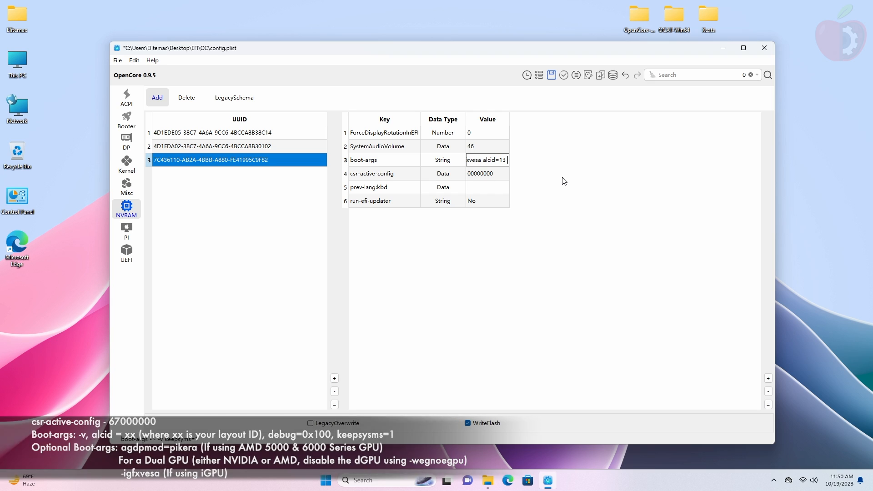
{"action": "type", "text": " deb"}
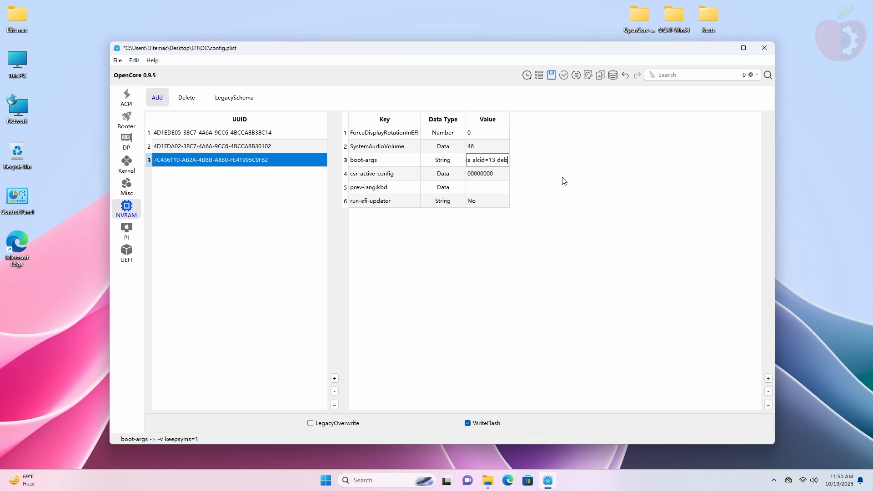
{"action": "type", "text": "ug=0x100 keepsyms=1"}
{"action": "key", "text": "Return"}
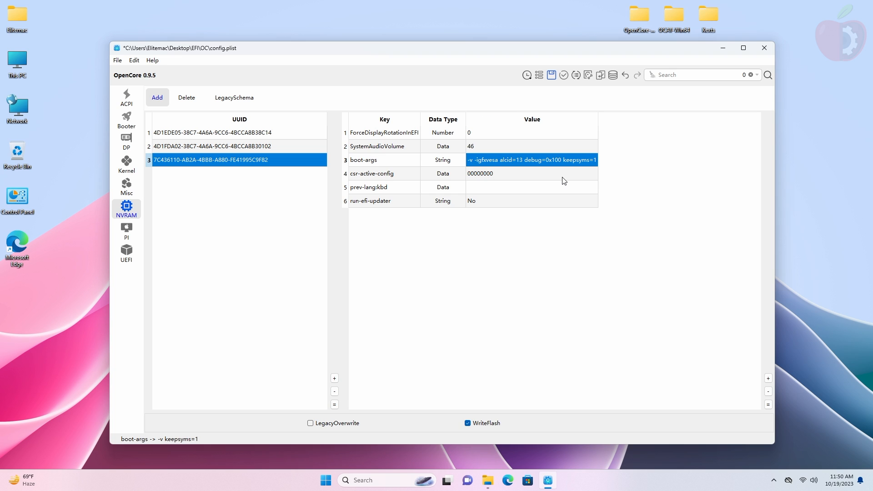
{"action": "left_click", "coordinate": [126, 231]}
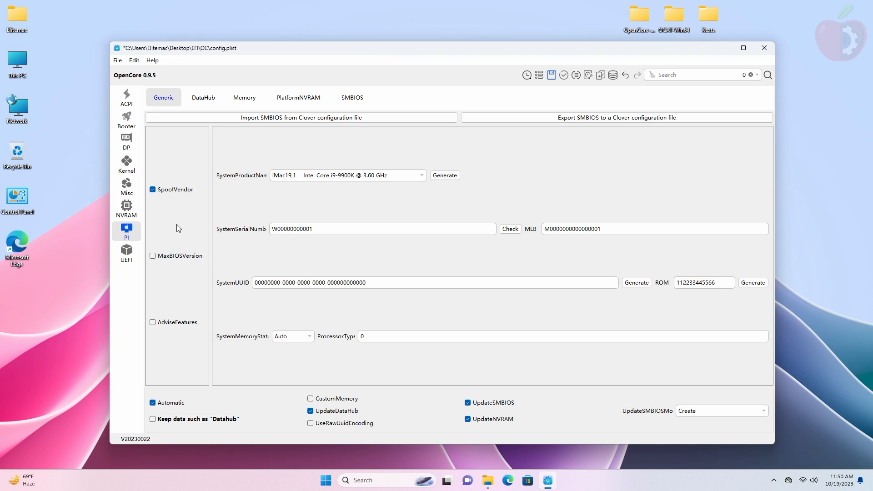
Step: Choose MacBookPro16,1 as the SMBIOS SystemProductName
{"action": "left_click", "coordinate": [419, 177]}
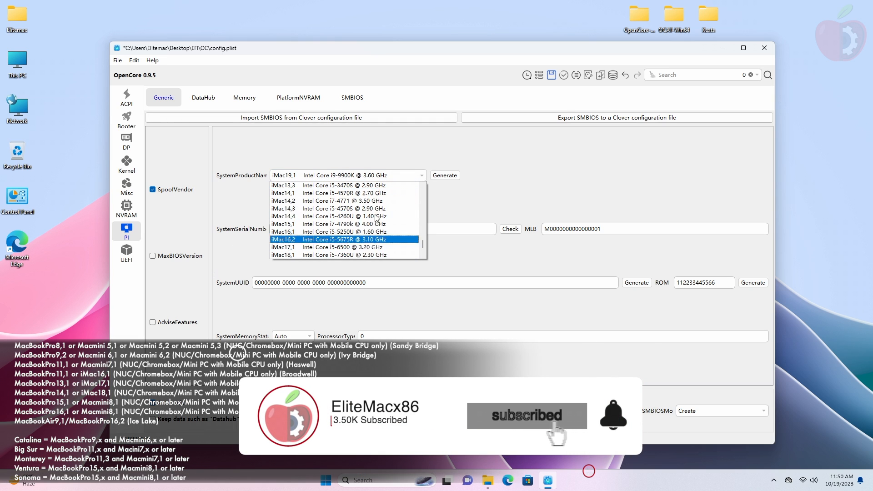
{"action": "scroll", "coordinate": [376, 218], "scroll_direction": "up", "scroll_amount": 15}
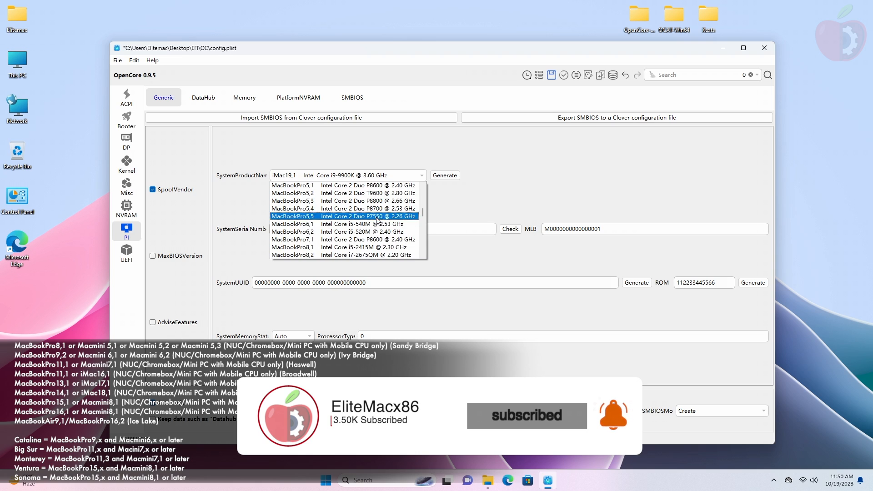
{"action": "scroll", "coordinate": [376, 219], "scroll_direction": "down", "scroll_amount": 3}
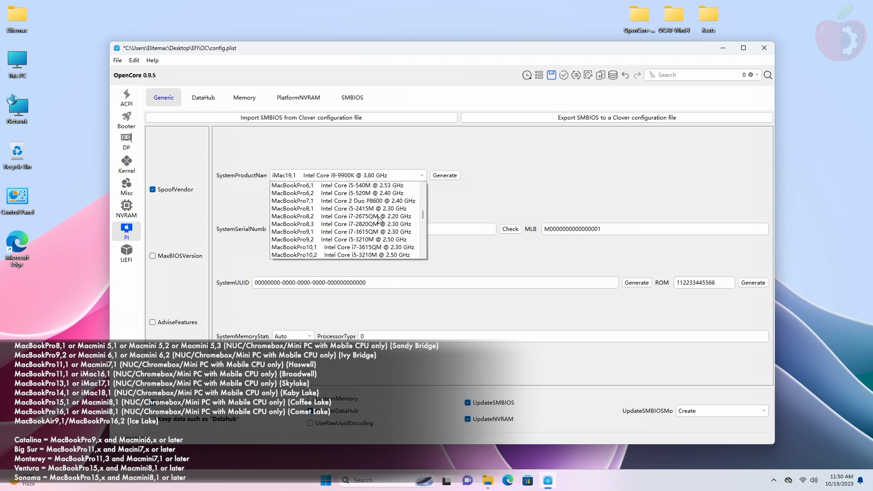
{"action": "scroll", "coordinate": [379, 218], "scroll_direction": "down", "scroll_amount": 8}
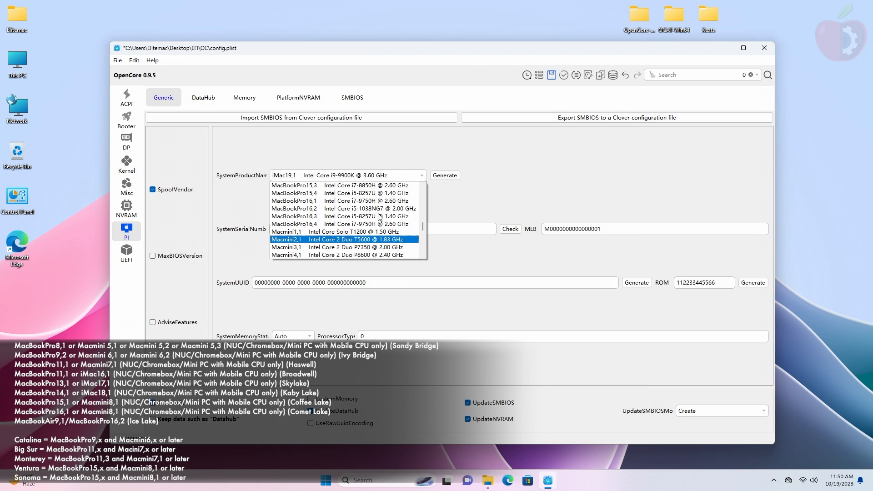
{"action": "left_click", "coordinate": [345, 201]}
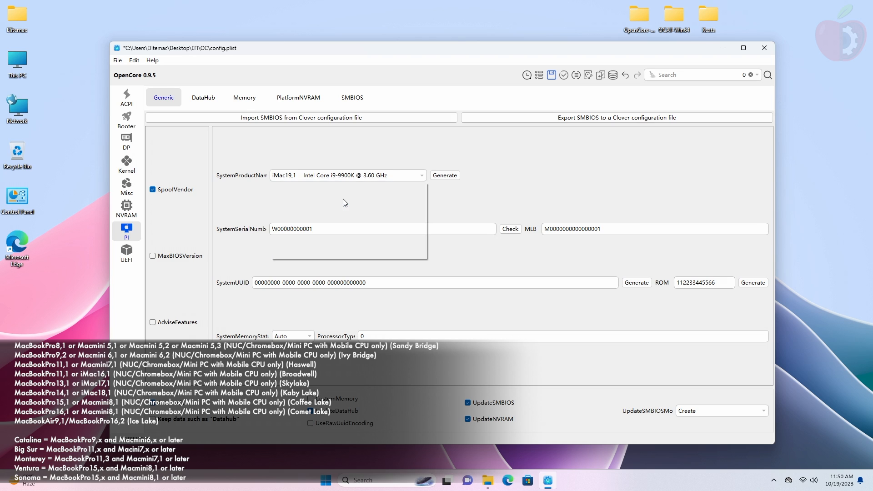
Step: Generate new serial, MLB and SystemUUID, keeping UpdateSMBIOSMode on Create
{"action": "left_click", "coordinate": [443, 177]}
{"action": "left_click", "coordinate": [442, 178]}
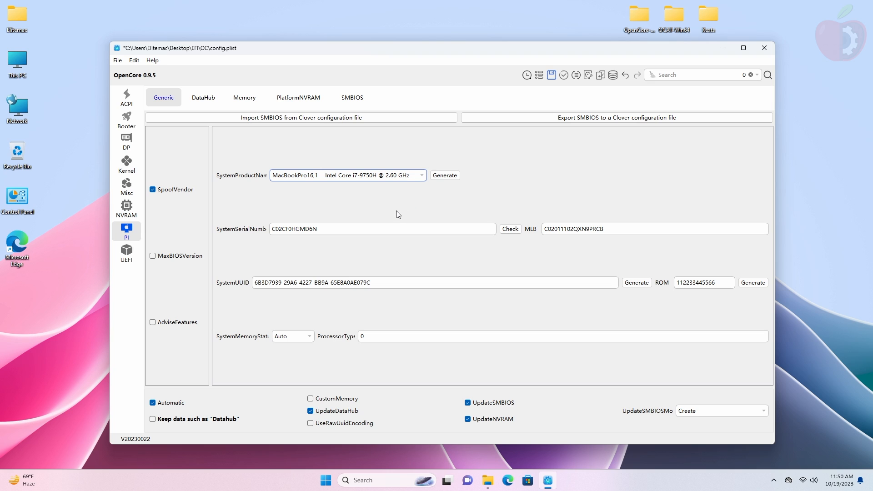
{"action": "left_click", "coordinate": [765, 411]}
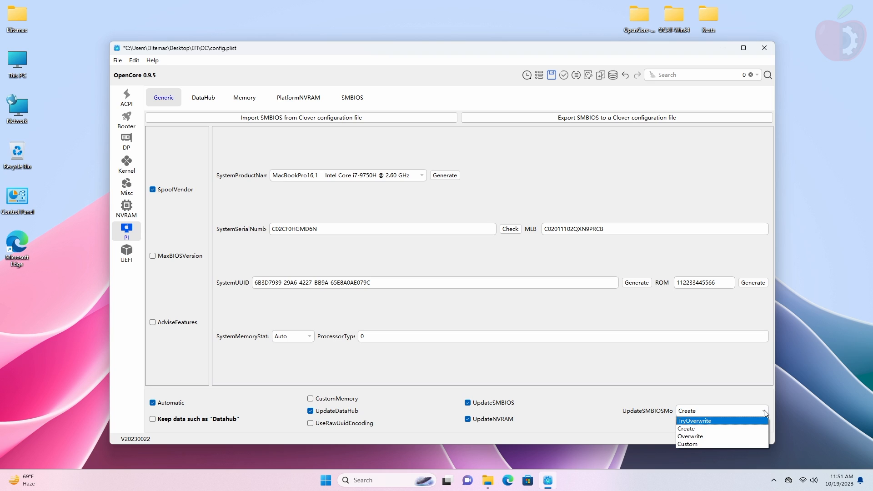
{"action": "left_click", "coordinate": [763, 410]}
{"action": "left_click", "coordinate": [127, 258]}
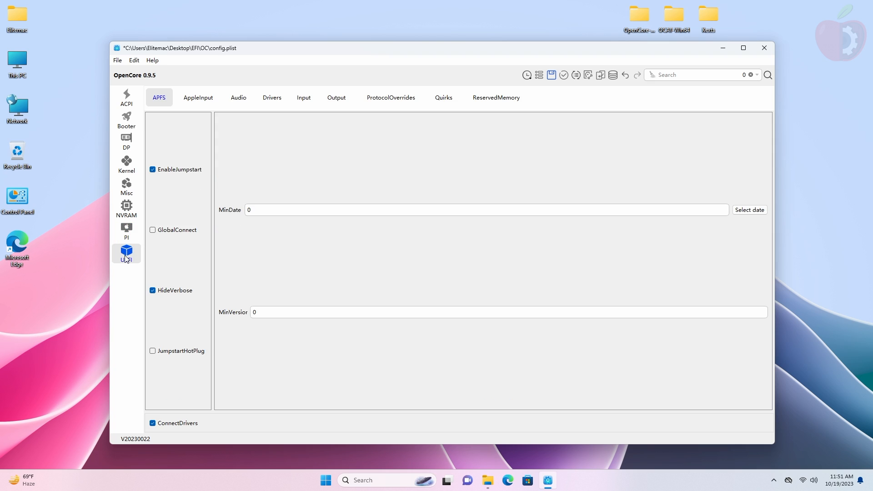
Step: Remove every driver entry from the UEFI Drivers list
{"action": "left_click", "coordinate": [272, 98]}
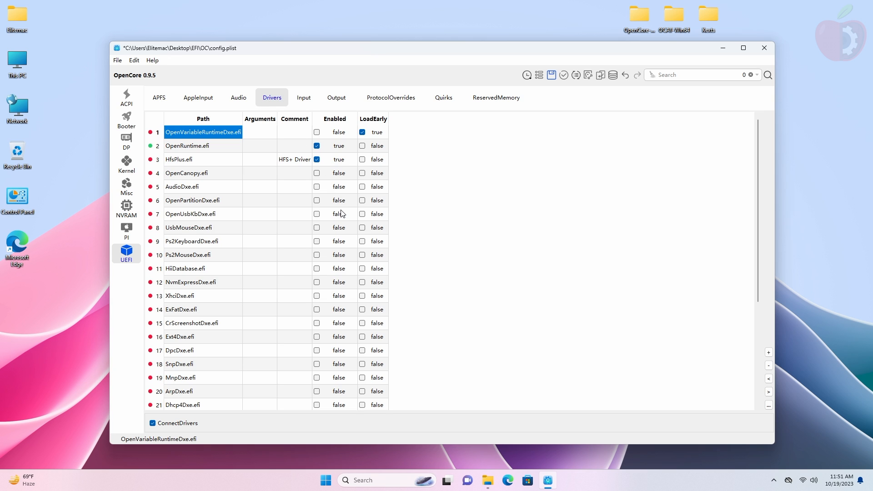
{"action": "key", "text": "ctrl+a"}
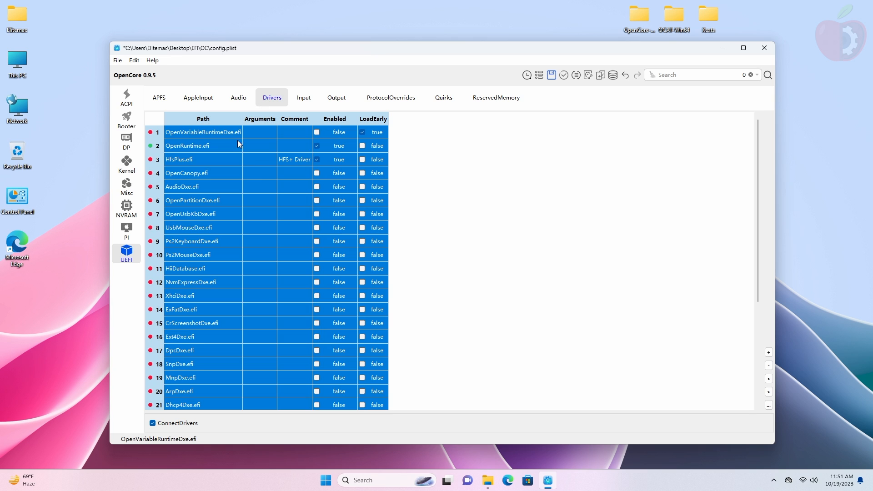
{"action": "left_click", "coordinate": [769, 366]}
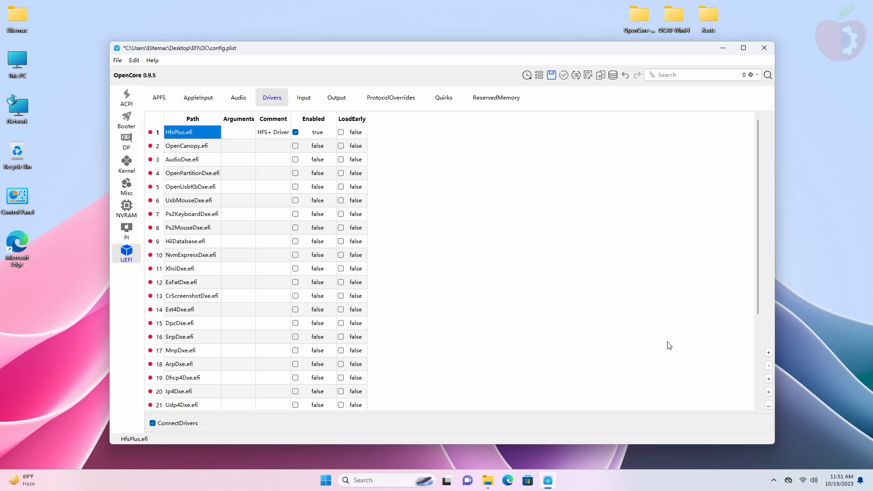
{"action": "key", "text": "ctrl+a"}
{"action": "left_click", "coordinate": [769, 365]}
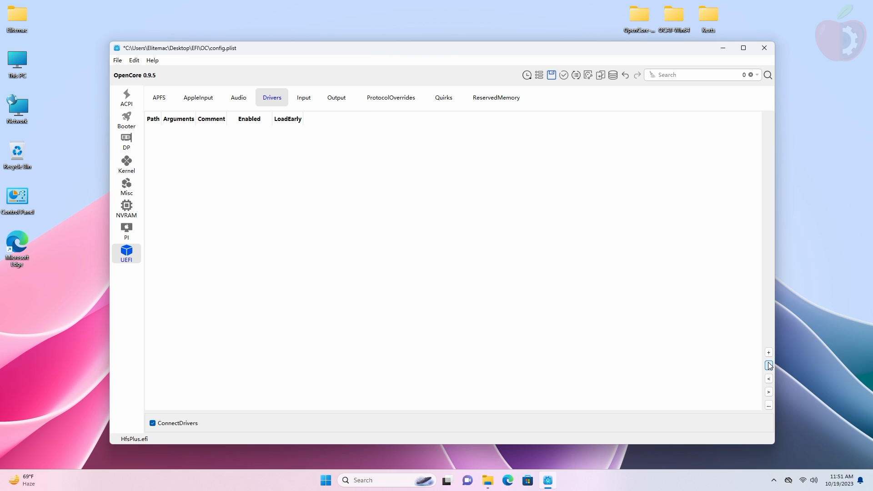
Step: Delete both ReservedMemory entries
{"action": "left_click", "coordinate": [477, 99]}
{"action": "key", "text": "ctrl+a"}
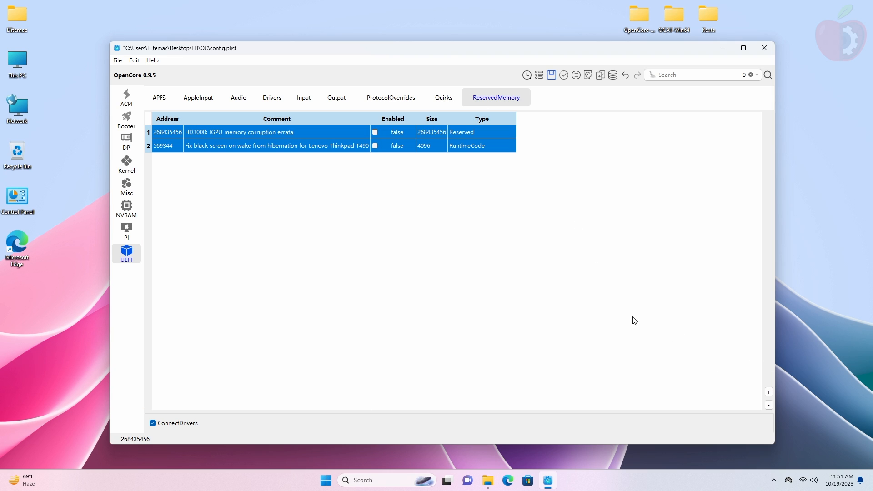
{"action": "left_click", "coordinate": [768, 405]}
Step: Check the APFS MinDate setting, then go back to the emptied Drivers list to add driver files
{"action": "left_click", "coordinate": [159, 97]}
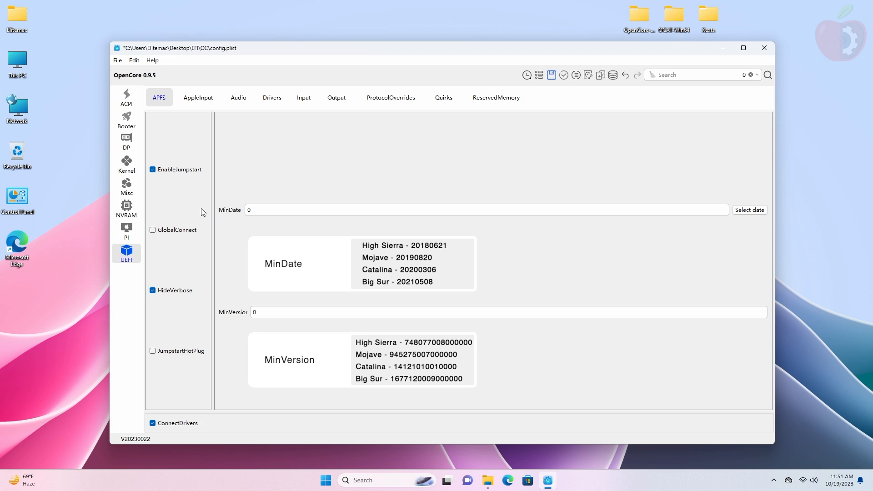
{"action": "left_click", "coordinate": [357, 215]}
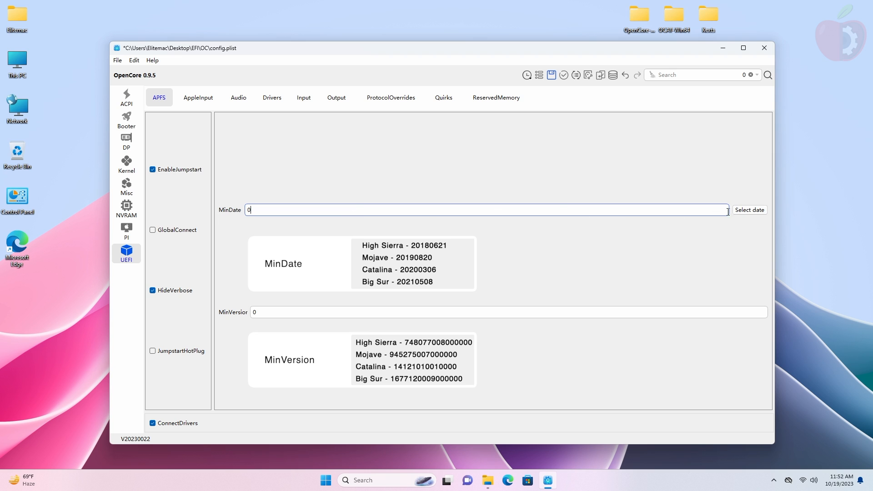
{"action": "left_click", "coordinate": [750, 210]}
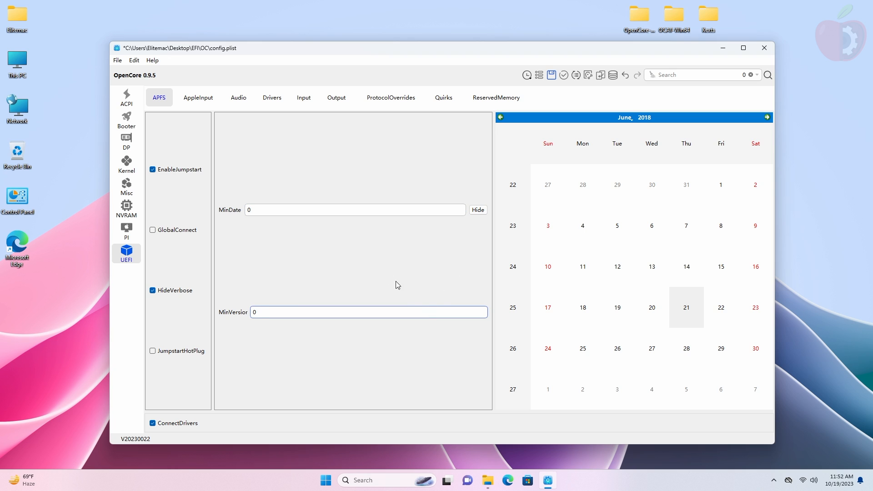
{"action": "left_click", "coordinate": [272, 98]}
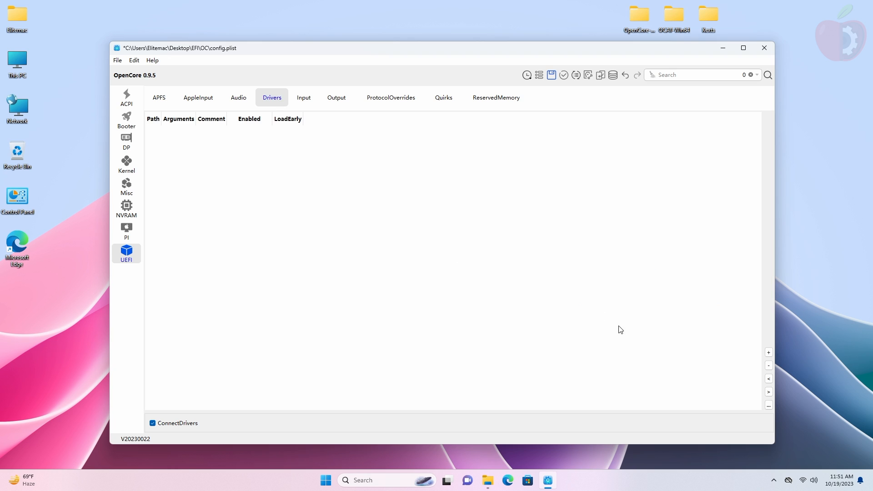
{"action": "left_click", "coordinate": [768, 353]}
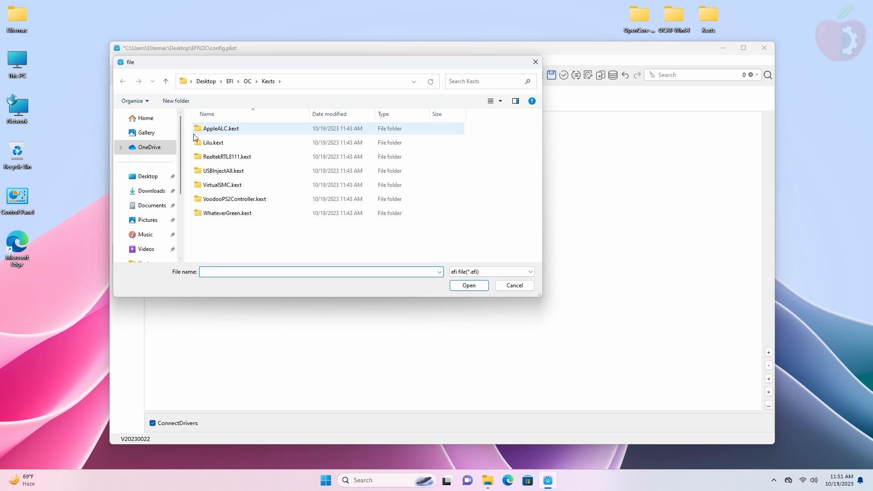
Step: Add the three .efi drivers from EFI/OC/Drivers to the UEFI Drivers list
{"action": "left_click", "coordinate": [247, 81]}
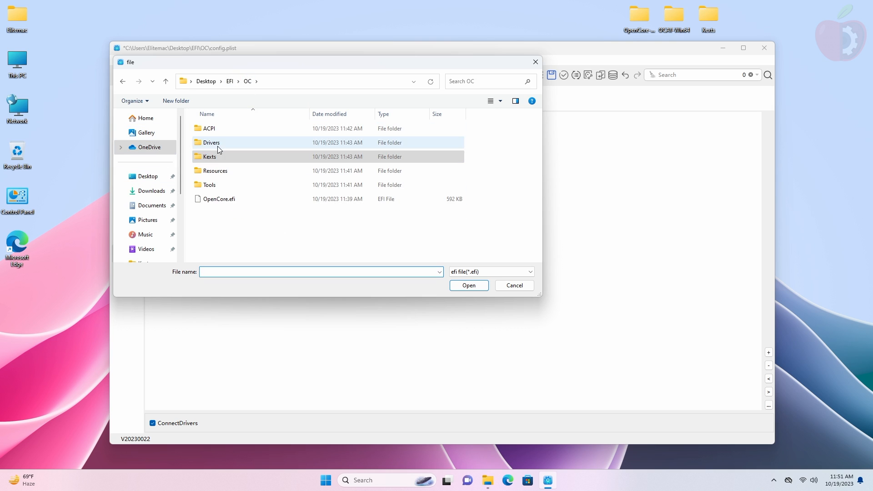
{"action": "double_click", "coordinate": [217, 146]}
{"action": "left_click_drag", "start_coordinate": [248, 216], "coordinate": [248, 85]}
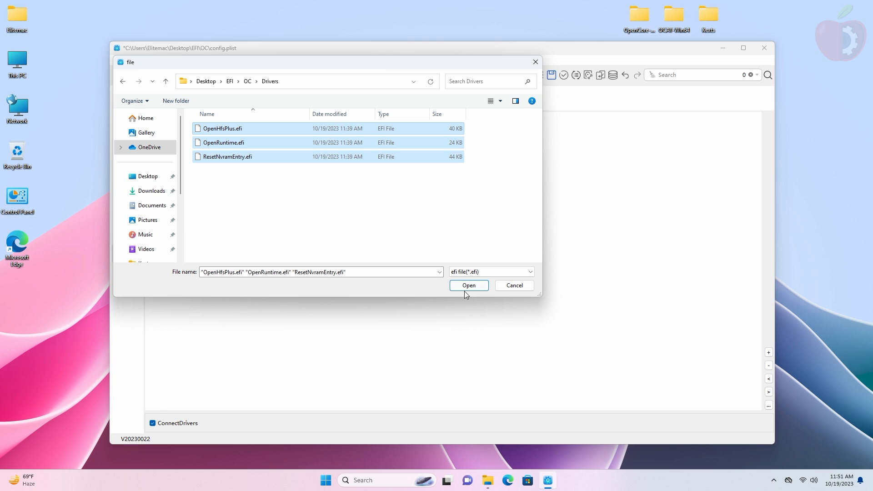
{"action": "left_click", "coordinate": [465, 289]}
Step: Move OpenRuntime.efi to the top and turn LoadEarly off for OpenRuntime and ResetNvramEntry
{"action": "left_click", "coordinate": [188, 146]}
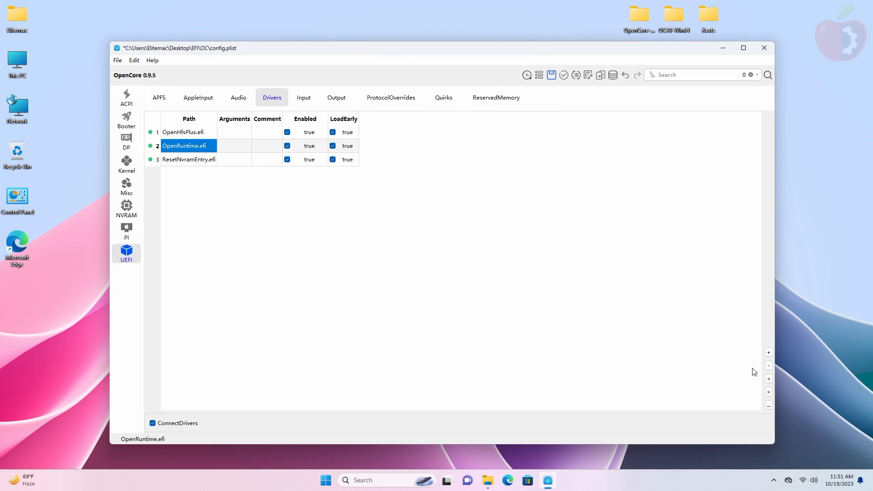
{"action": "left_click", "coordinate": [768, 379]}
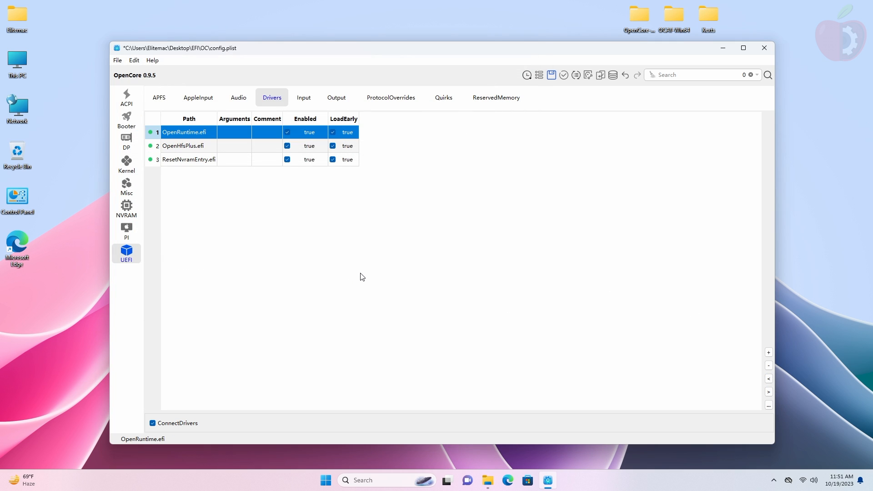
{"action": "left_click", "coordinate": [333, 132]}
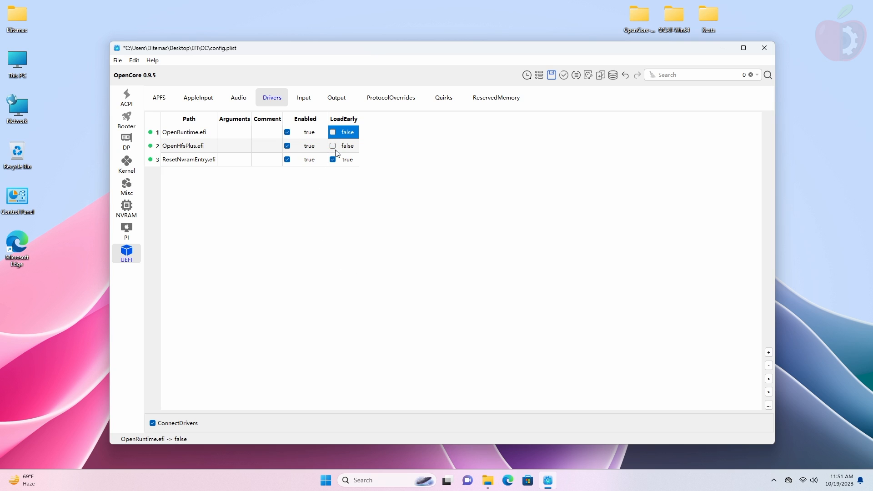
{"action": "left_click", "coordinate": [333, 159]}
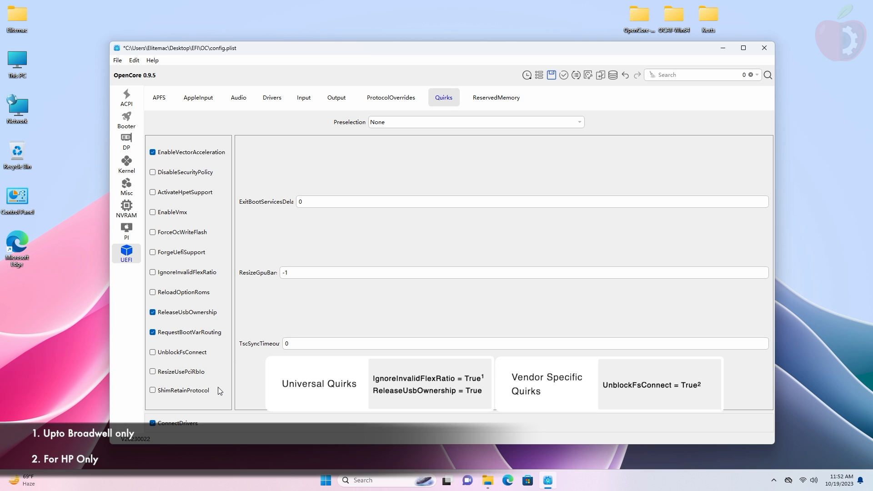
Step: Enable the UnblockFsConnect quirk and validate config.plist with no issues found
{"action": "left_click", "coordinate": [200, 353]}
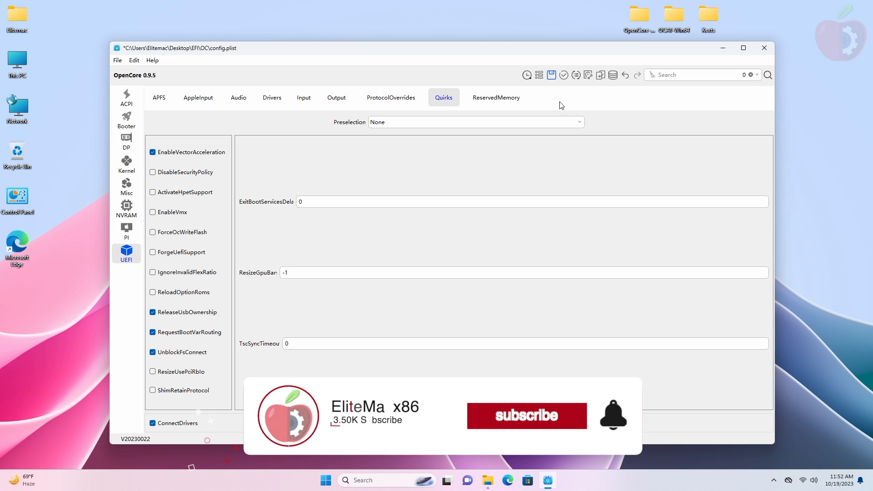
{"action": "left_click", "coordinate": [563, 75]}
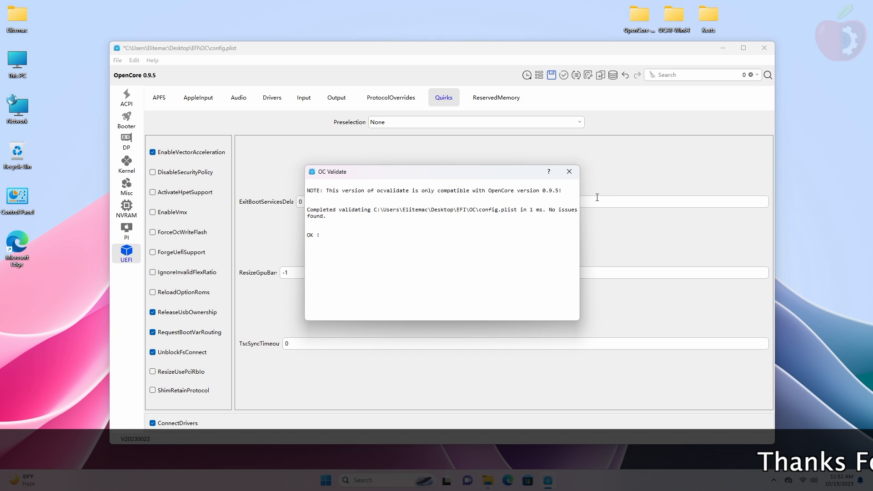
{"action": "left_click", "coordinate": [569, 172]}
Step: Save and close config.plist, delete the oldConfig backup, and reopen config.plist
{"action": "left_click", "coordinate": [764, 47]}
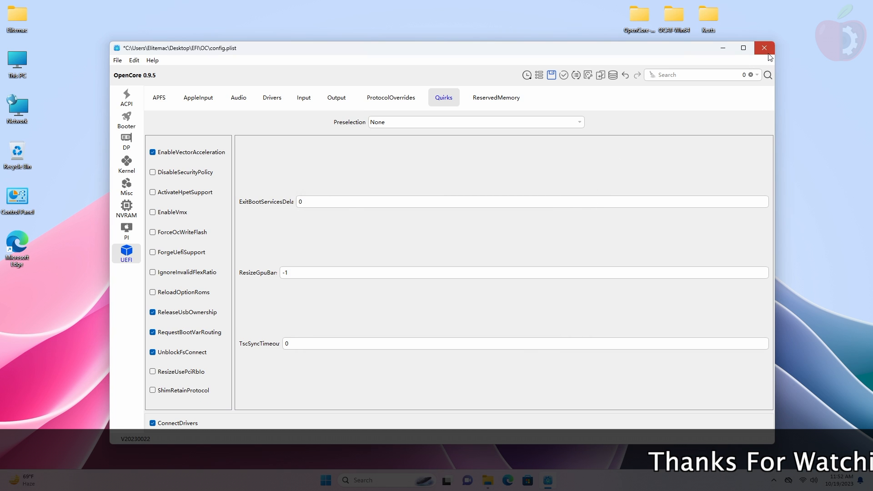
{"action": "left_click", "coordinate": [427, 256]}
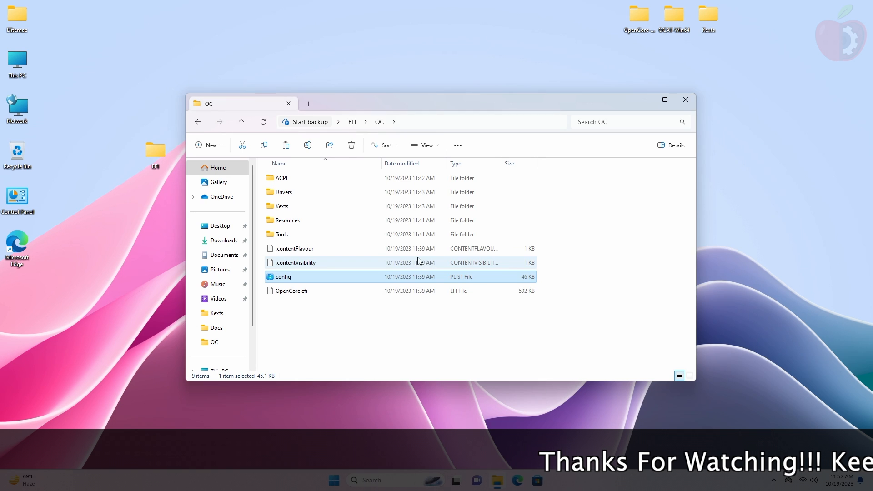
{"action": "left_click", "coordinate": [360, 293]}
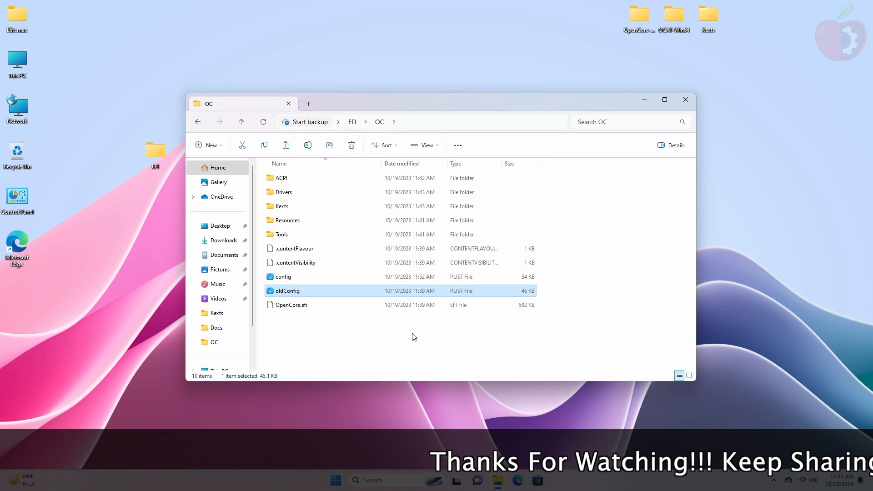
{"action": "key", "text": "Delete"}
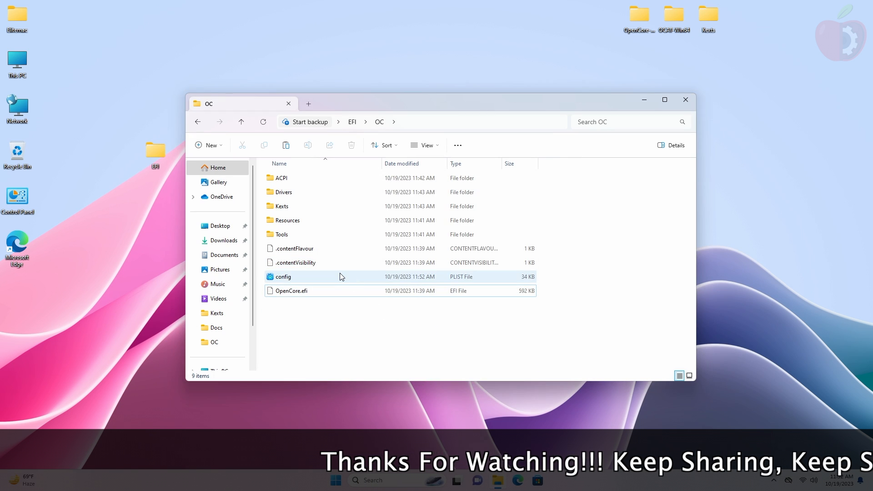
{"action": "double_click", "coordinate": [339, 275]}
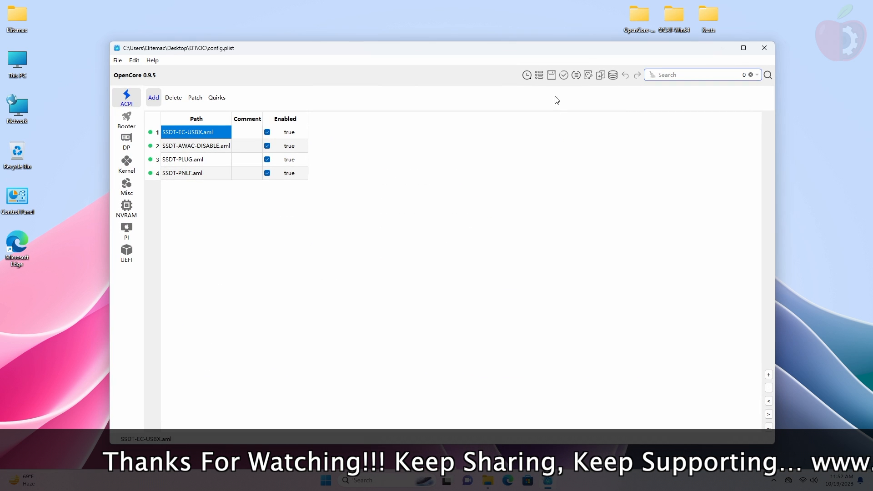
Step: Validate the reopened config.plist again, confirm no issues, and close the editor
{"action": "left_click", "coordinate": [565, 75]}
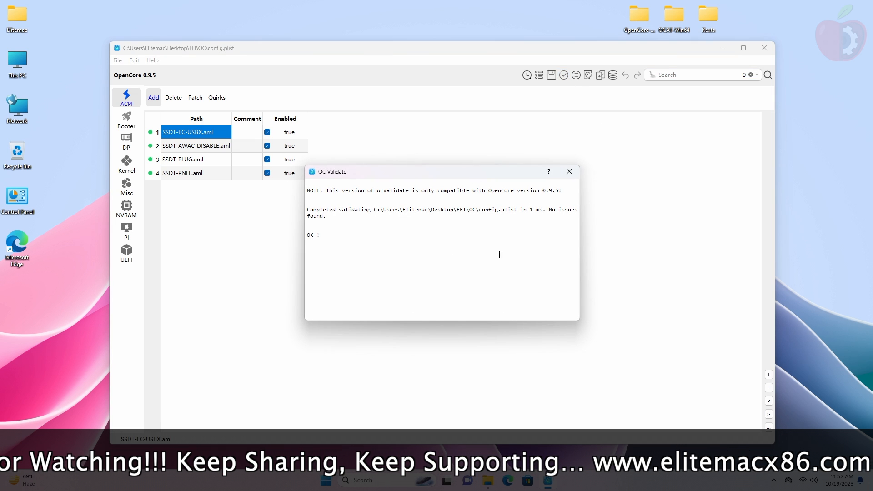
{"action": "left_click", "coordinate": [569, 172]}
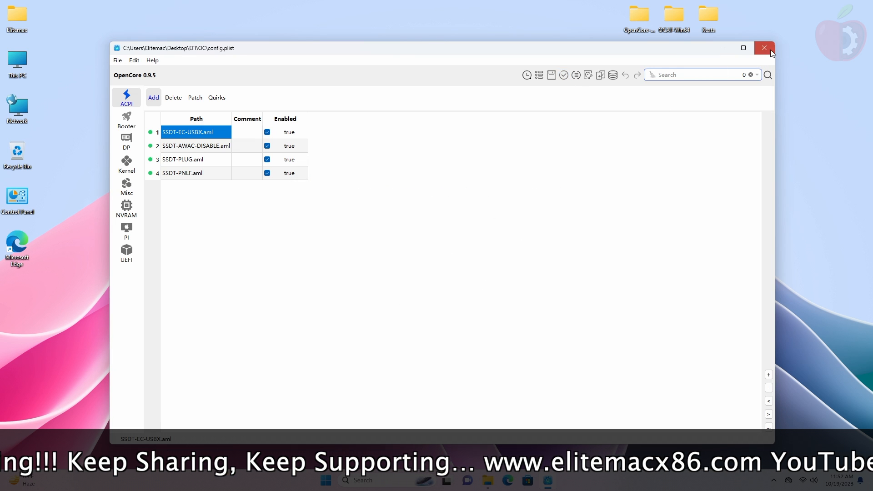
{"action": "left_click", "coordinate": [764, 48]}
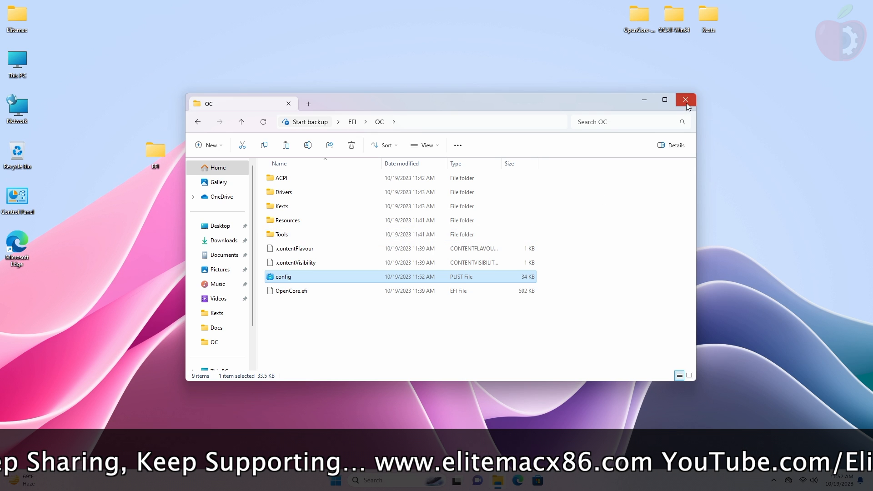
Step: Paste the desktop EFI folder onto the USB's EFI (I:) drive
{"action": "left_click", "coordinate": [685, 100]}
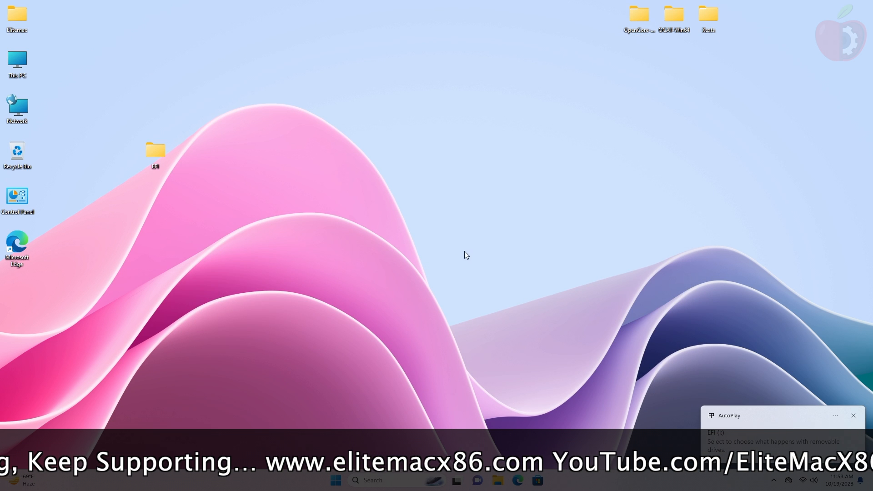
{"action": "double_click", "coordinate": [149, 147]}
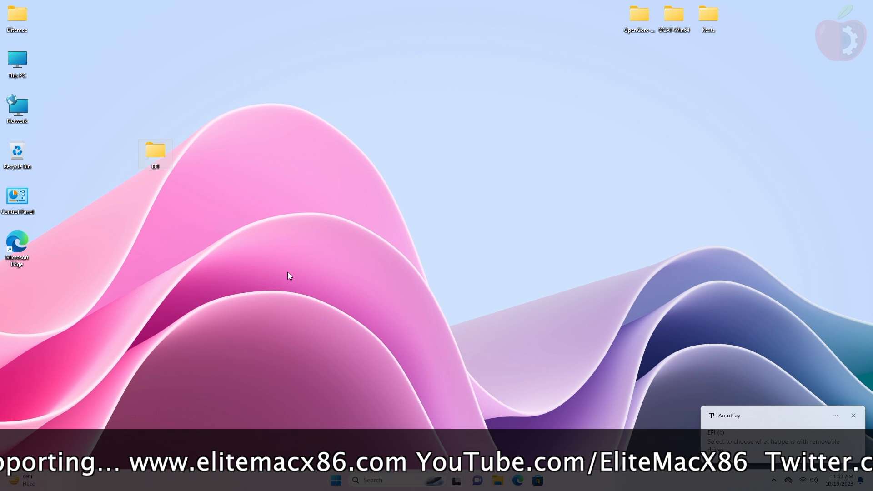
{"action": "double_click", "coordinate": [18, 61]}
{"action": "double_click", "coordinate": [345, 234]}
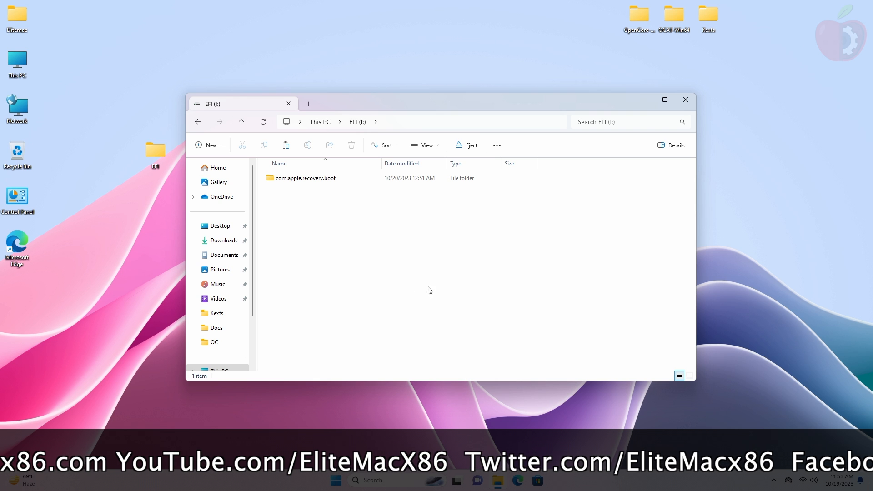
{"action": "key", "text": "ctrl+v"}
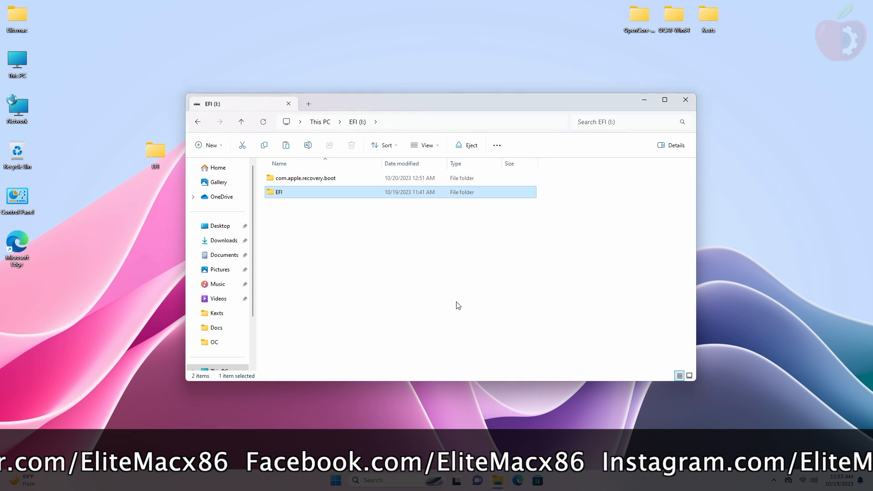
Step: Close the drive window and safely eject the SanDisk USB stick
{"action": "left_click", "coordinate": [693, 98]}
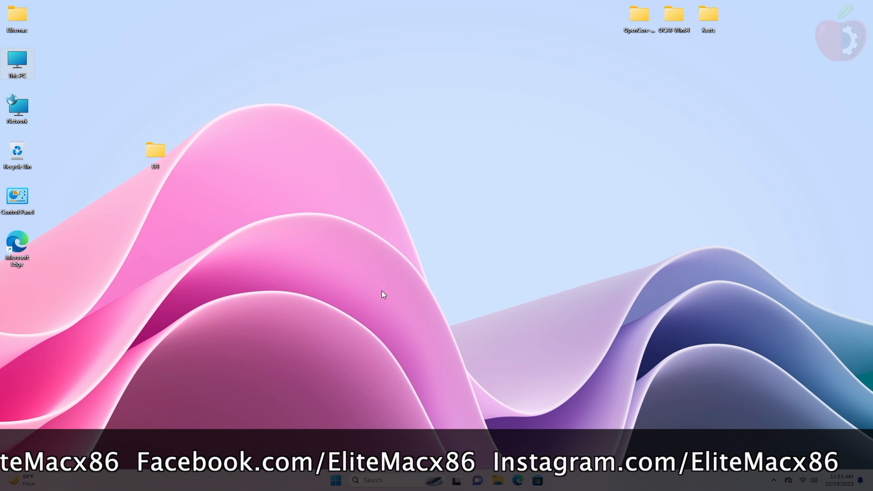
{"action": "left_click", "coordinate": [774, 480]}
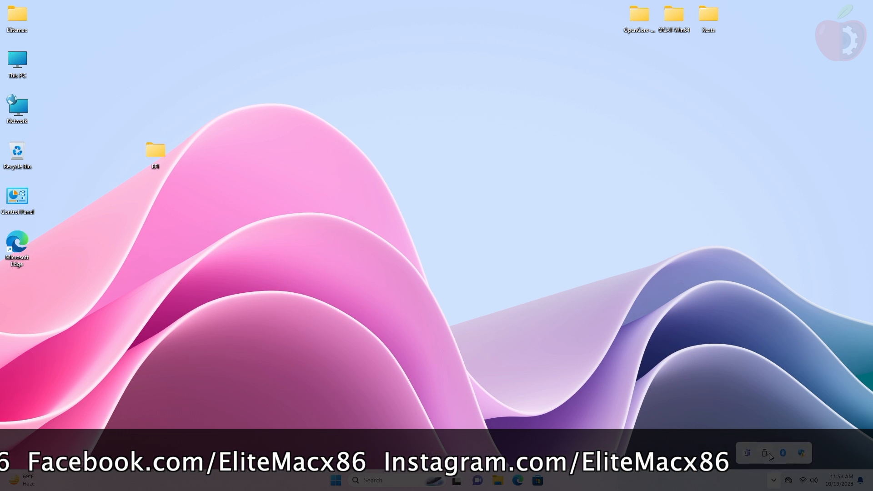
{"action": "left_click", "coordinate": [765, 453]}
{"action": "left_click", "coordinate": [775, 432]}
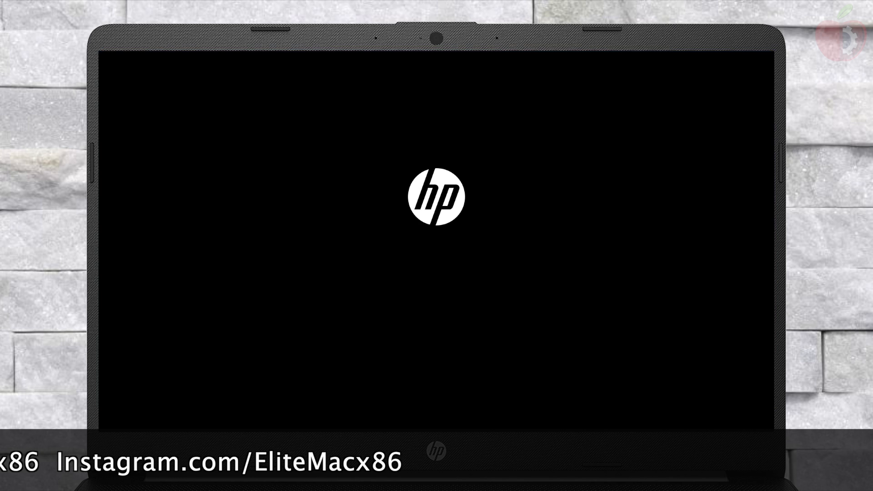
Step: Boot from the USB Hard Drive via F9, reset NVRAM in OpenCore, then boot the USB again
{"action": "key", "text": "F9"}
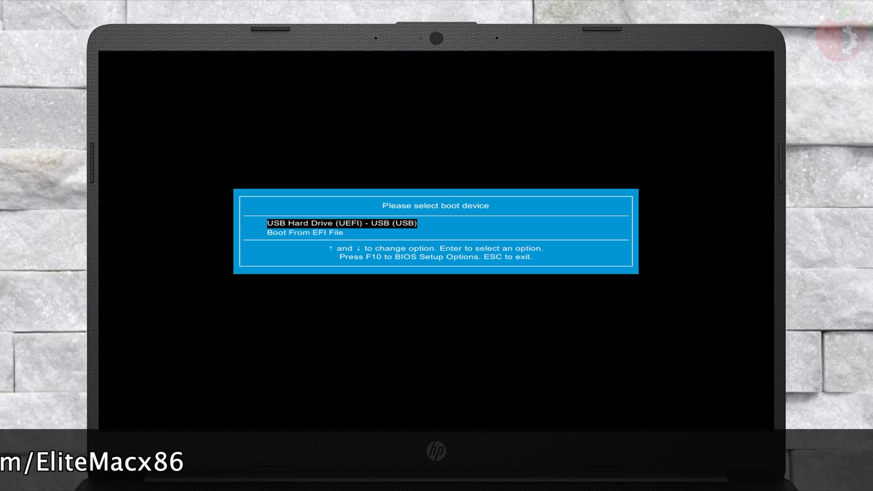
{"action": "key", "text": "Return"}
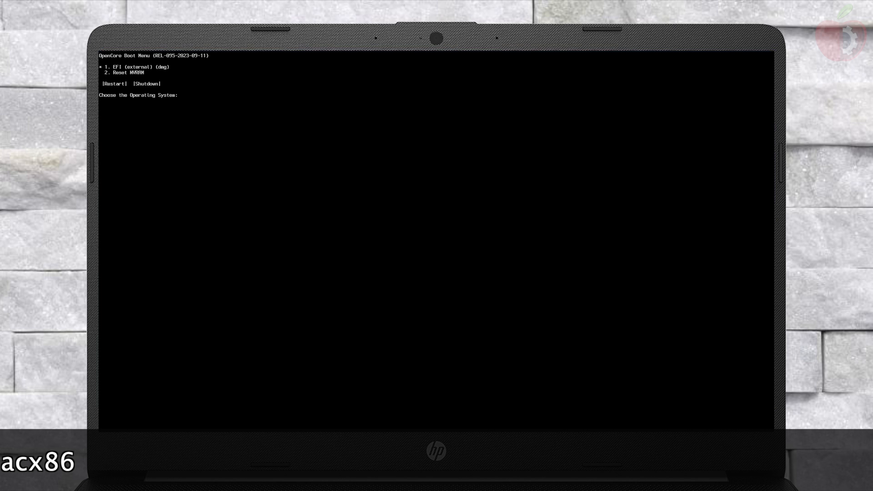
{"action": "key", "text": "Return"}
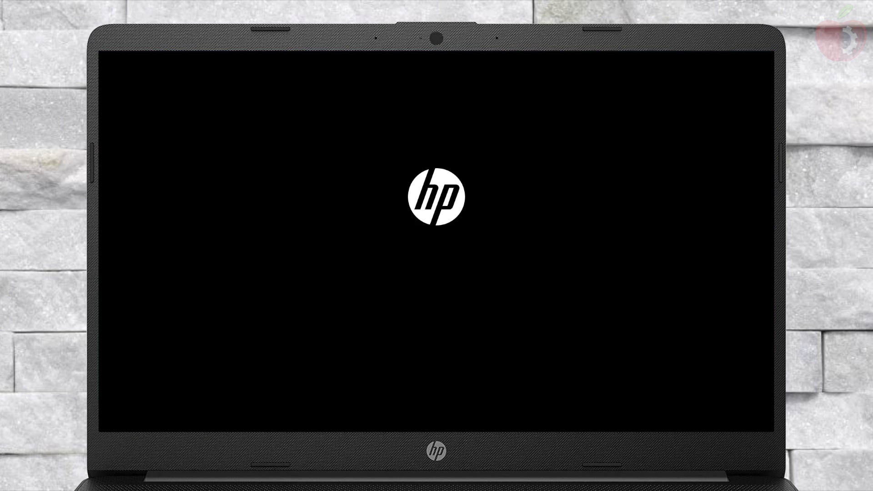
{"action": "key", "text": "F9"}
{"action": "key", "text": "Return"}
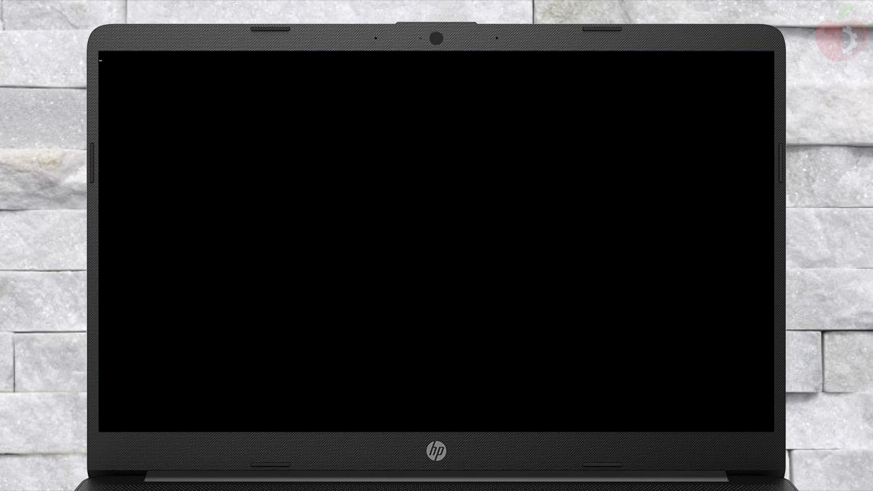